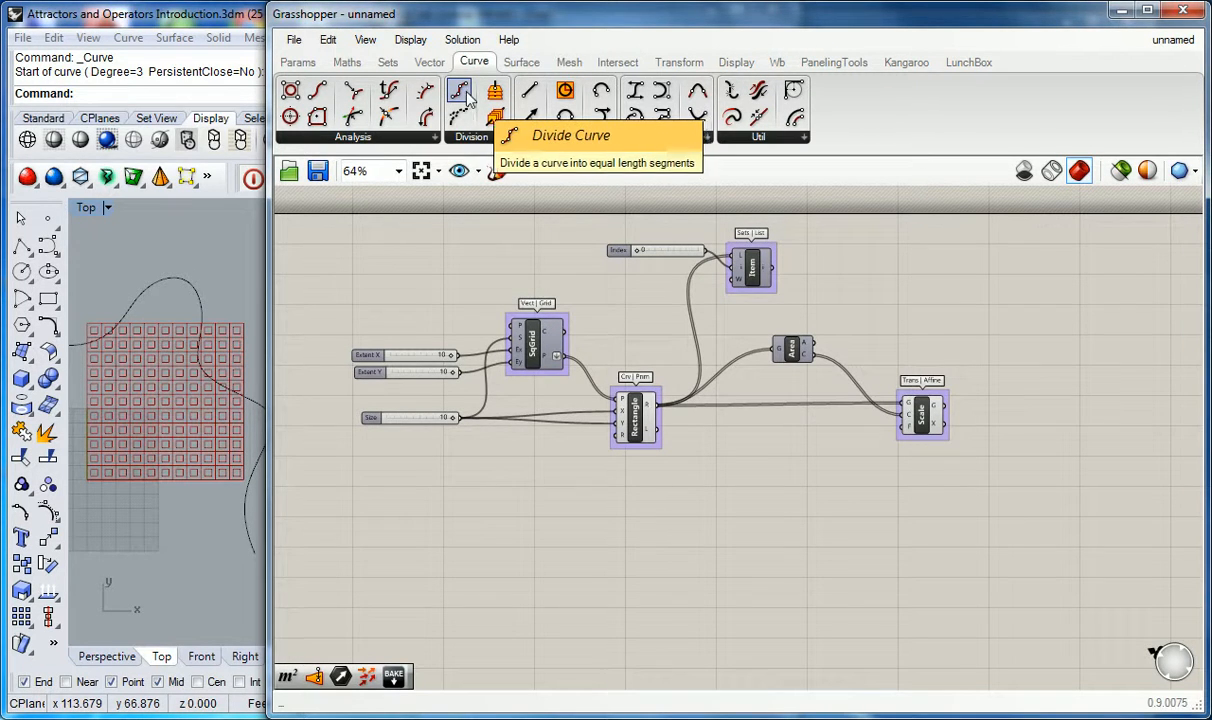
Step: Place a Divide Curve component on the canvas below the Size slider
left_click_drag(461, 93, 418, 491)
scroll(418, 491, "up", 2)
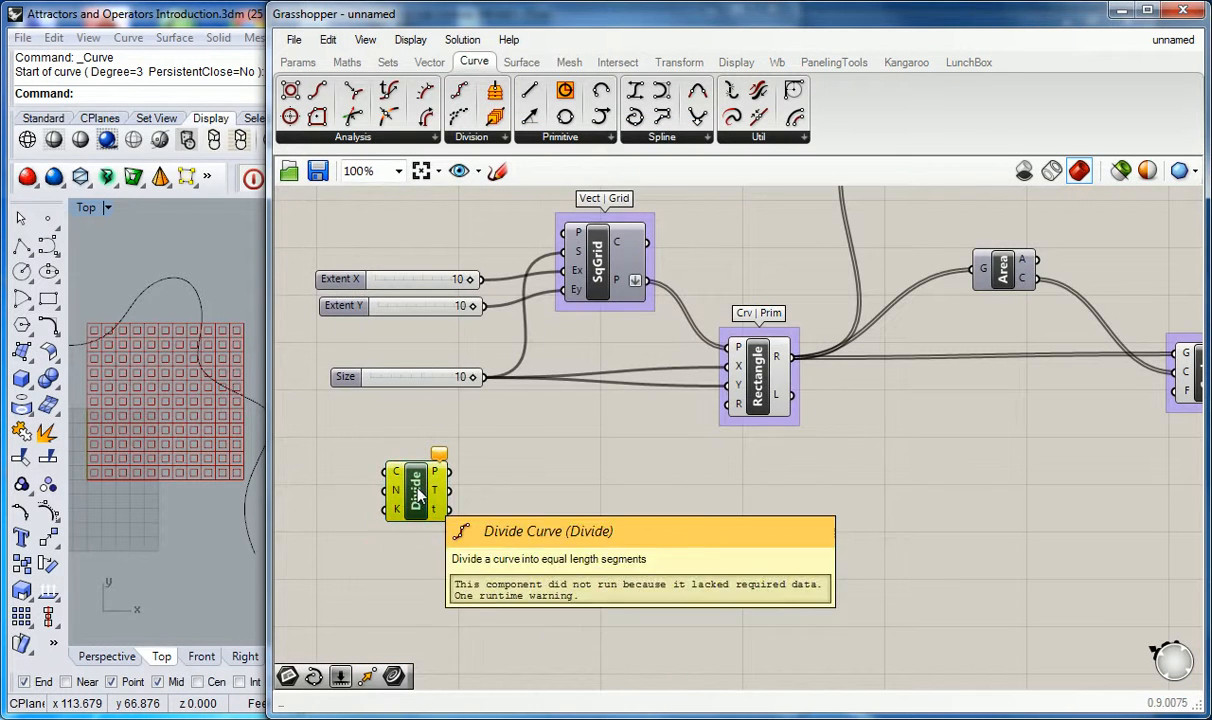
left_click(418, 487)
Step: Label the Divide Curve component's group "Crv | Div" and reposition the component with its label below the Size slider
right_click(438, 455)
type("Crv | Div")
left_click(556, 393)
right_click_drag(503, 478, 538, 459)
left_click_drag(465, 460, 567, 485)
left_click(503, 497)
mouse_move(537, 487)
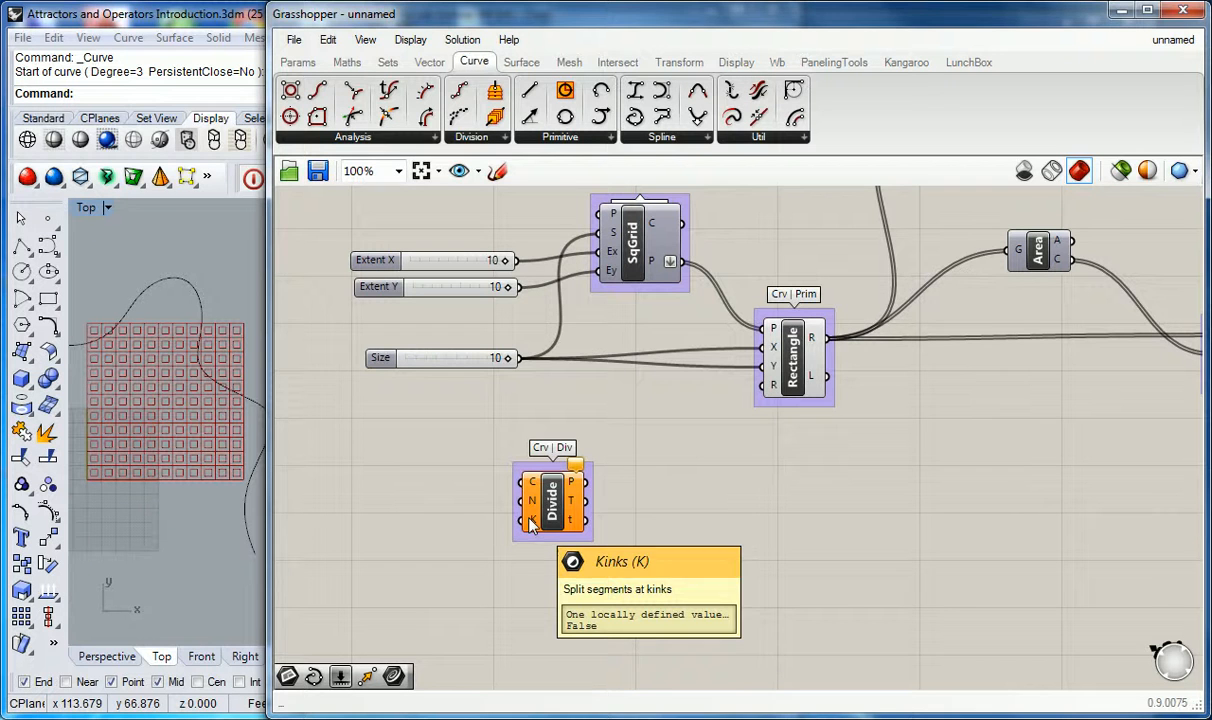
Step: Add a Curve parameter beside the Divide component and reference the freeform curve from the Top viewport in it
right_click_drag(463, 473, 545, 458)
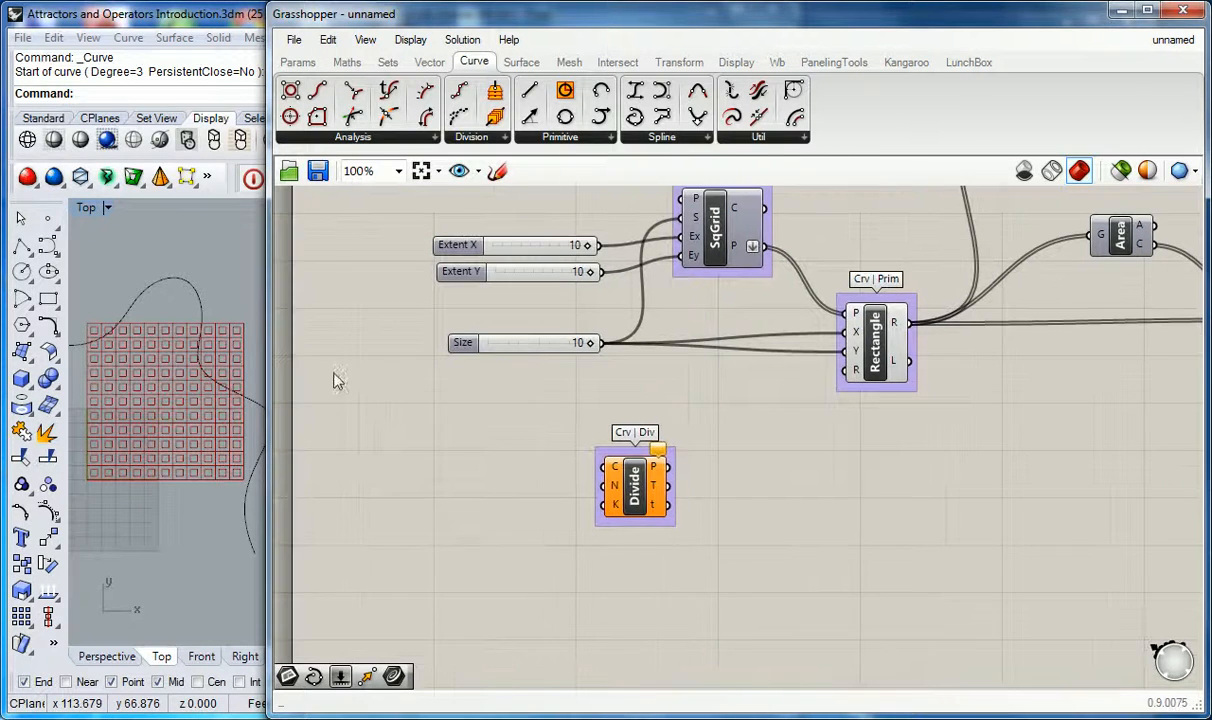
left_click(297, 62)
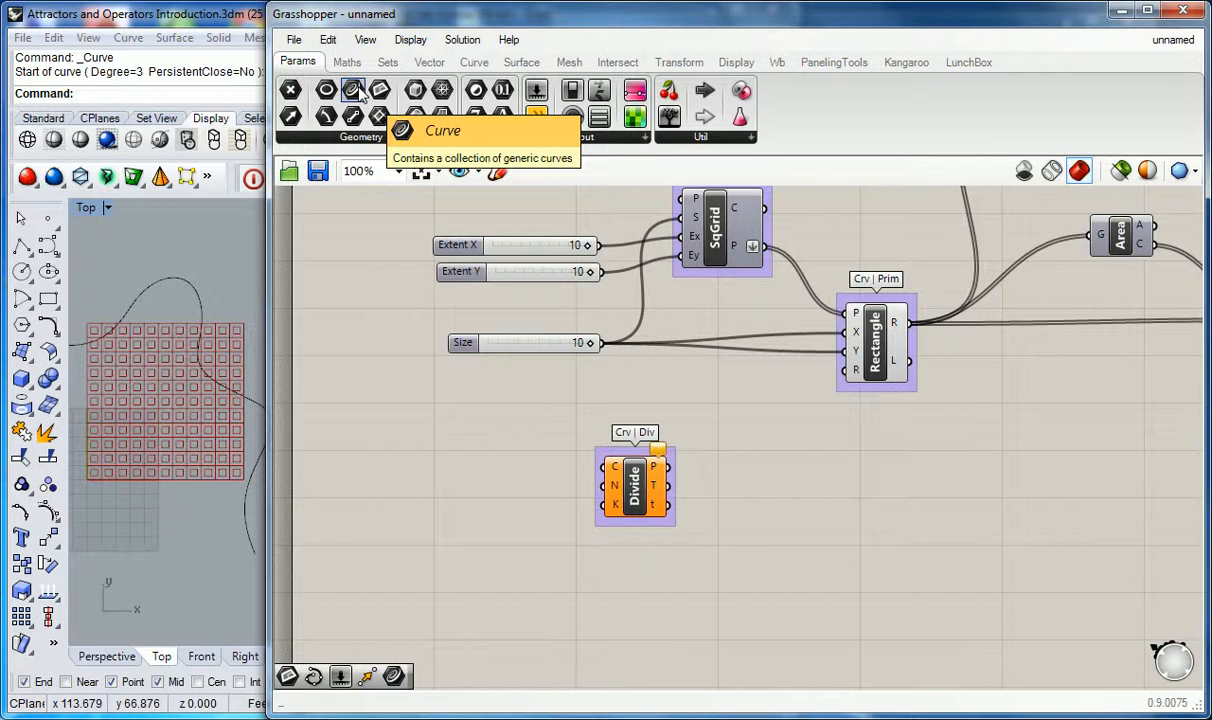
left_click_drag(356, 91, 500, 462)
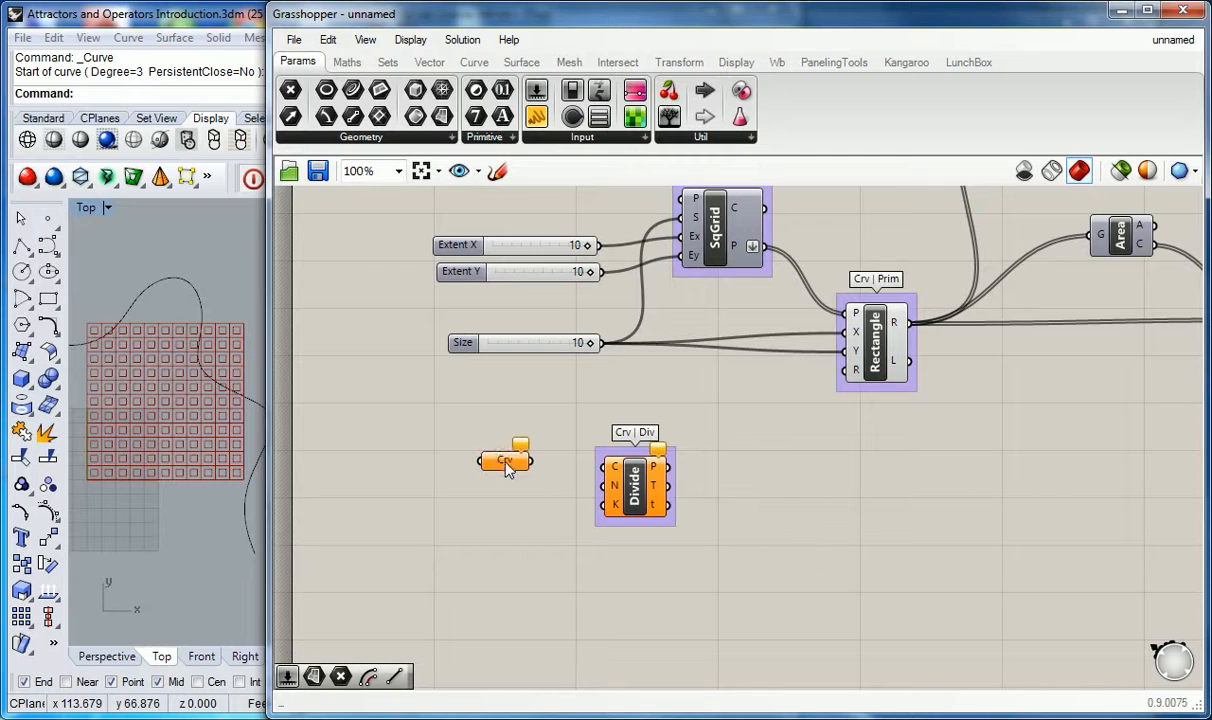
right_click(506, 461)
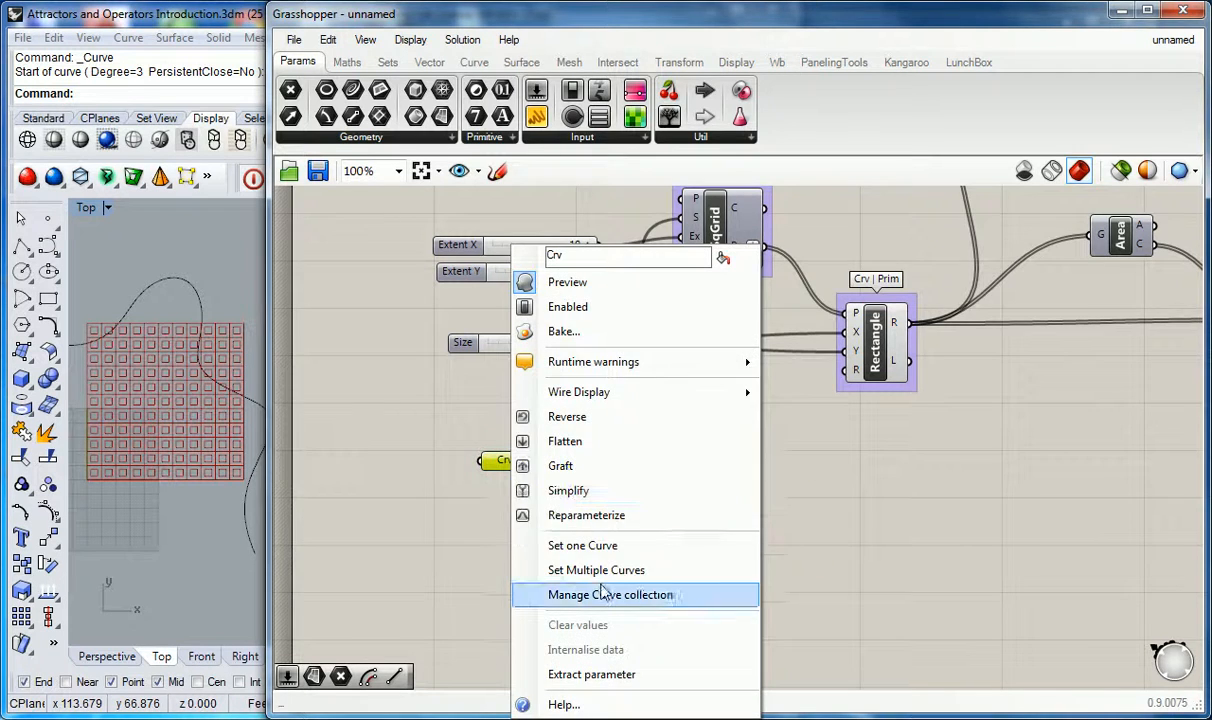
left_click(583, 545)
left_click(192, 287)
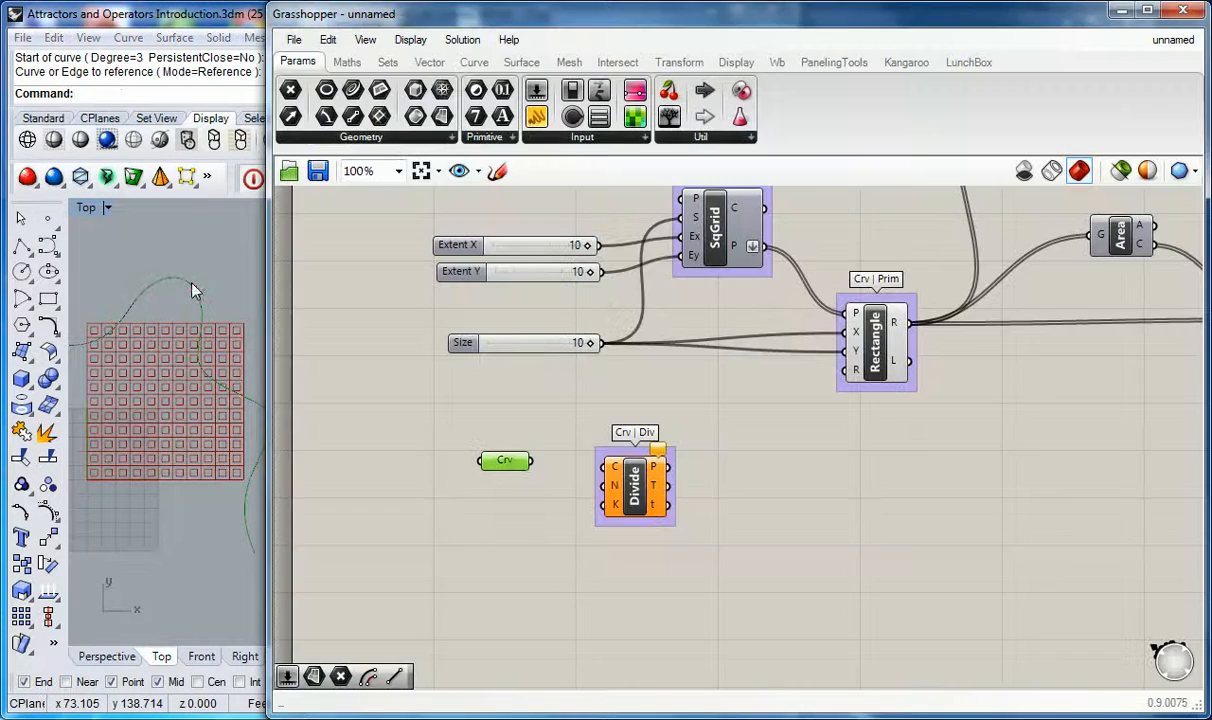
Step: Connect the Curve parameter to the Divide component's C input and check the division points along the curve in the viewport
left_click_drag(533, 461, 603, 466)
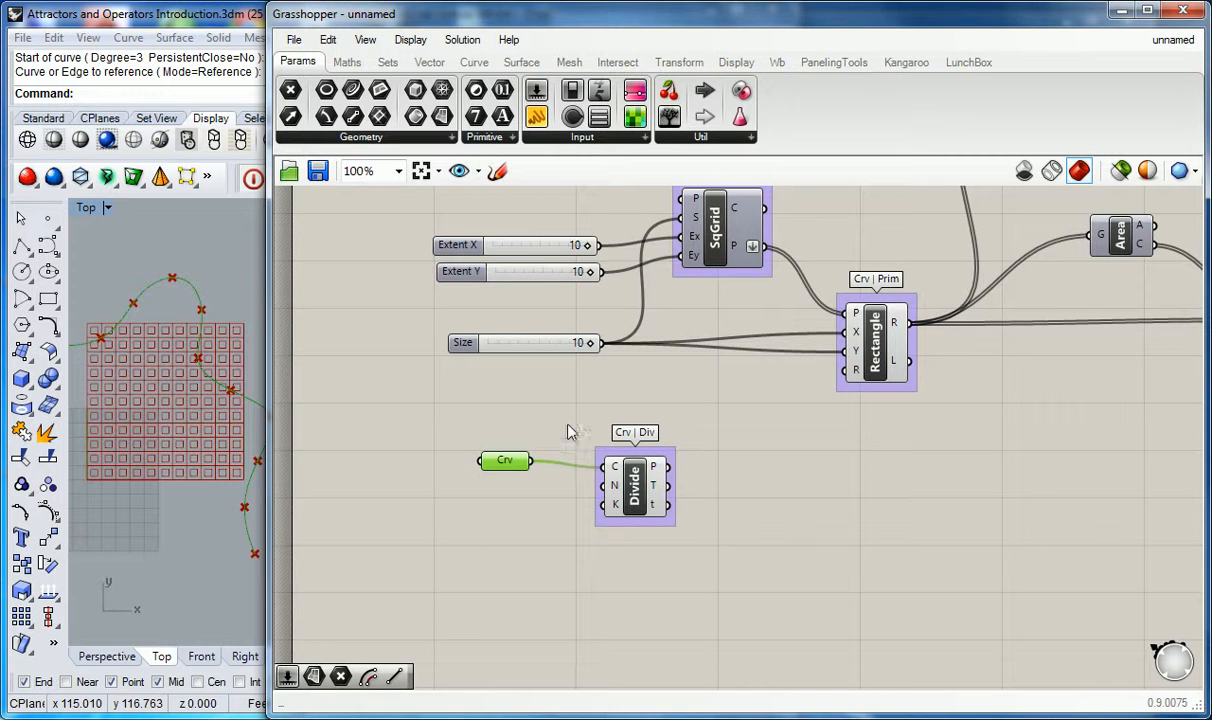
left_click(168, 319)
scroll(170, 322, "down", 2)
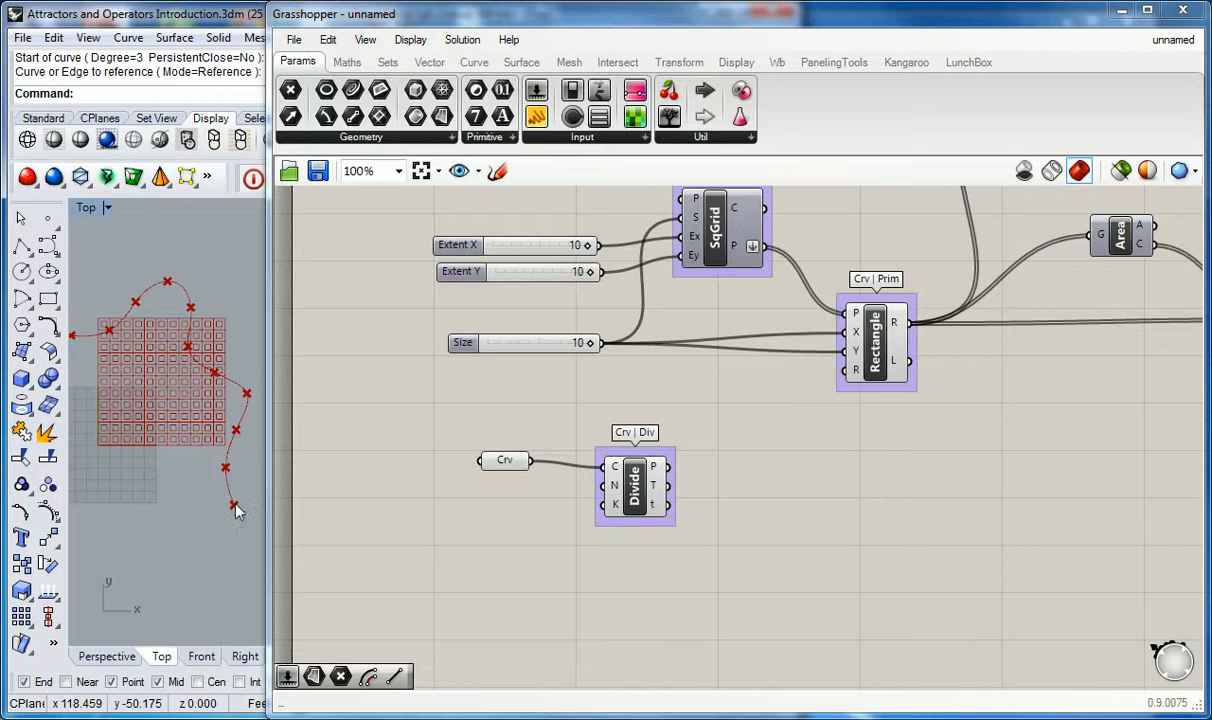
right_click_drag(110, 331, 117, 333)
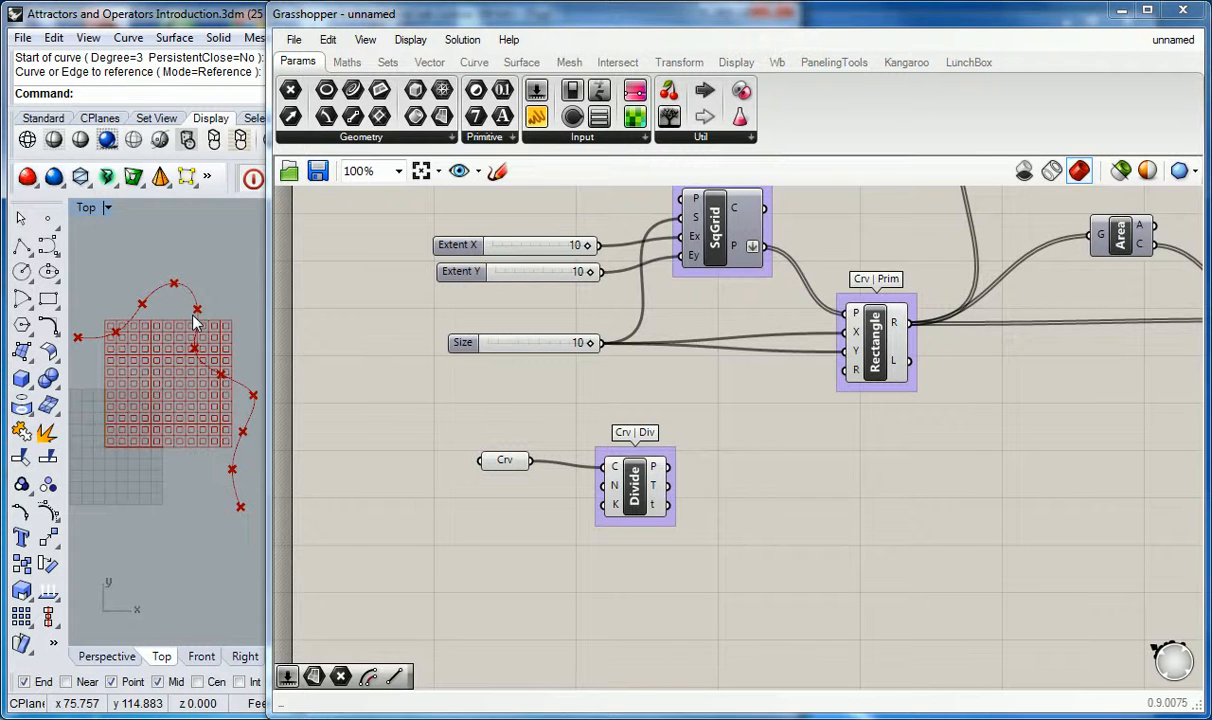
Step: Create a 0<50 number slider, connect it to the Divide component's N input and set it to 26
double_click(457, 509)
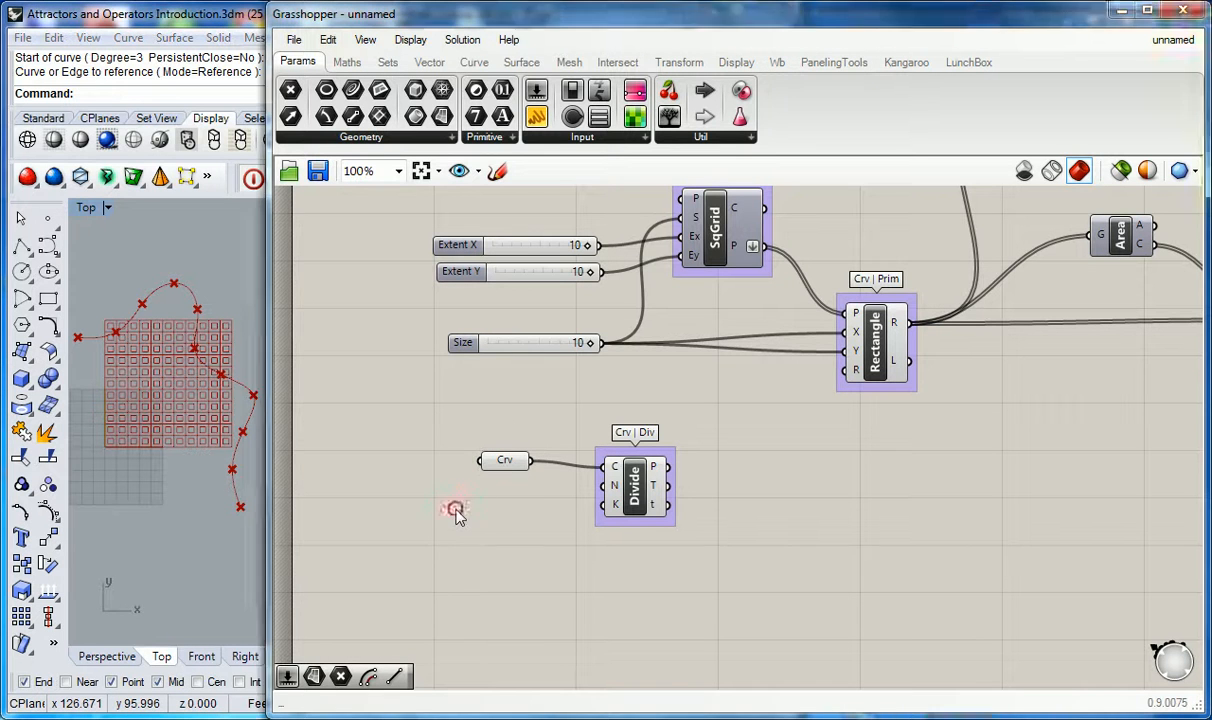
type("0<50")
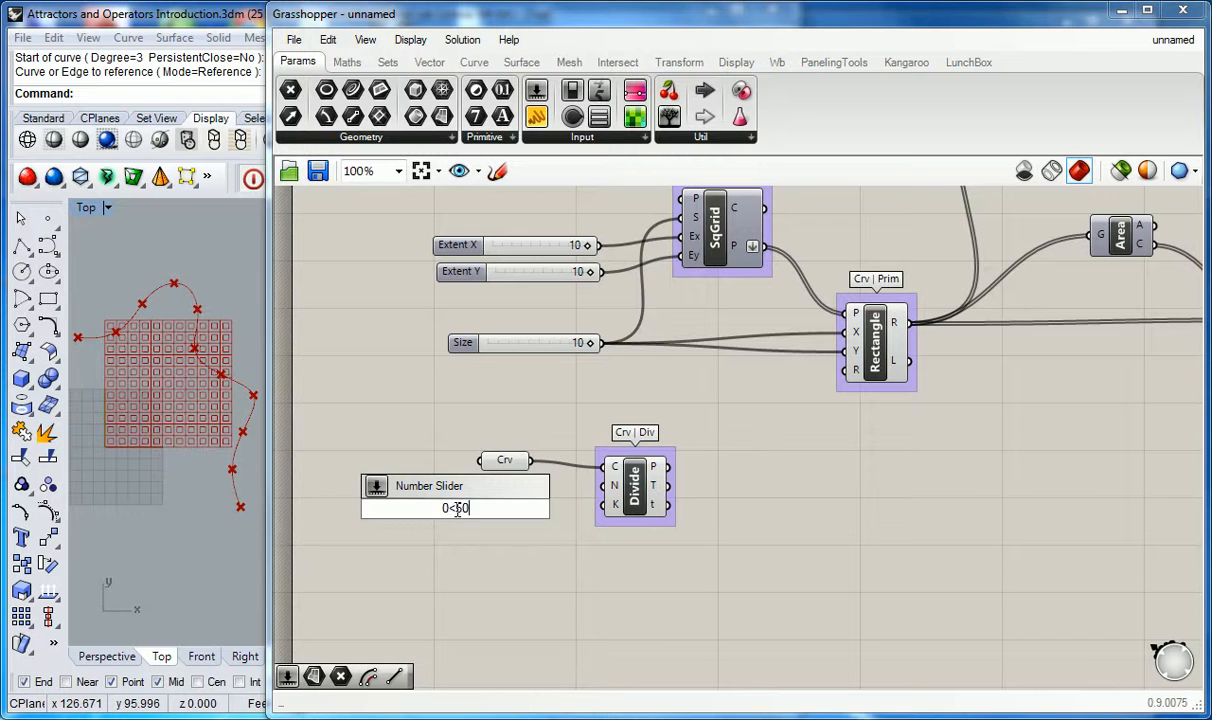
key("Return")
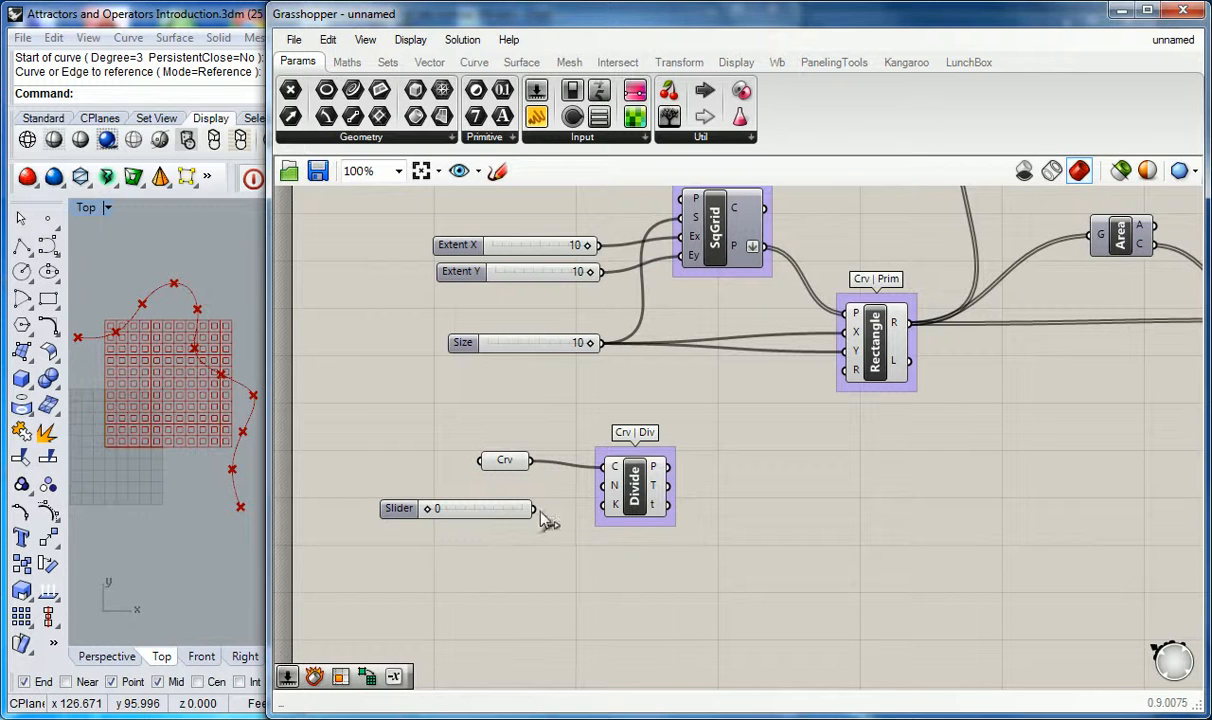
left_click_drag(428, 509, 605, 488)
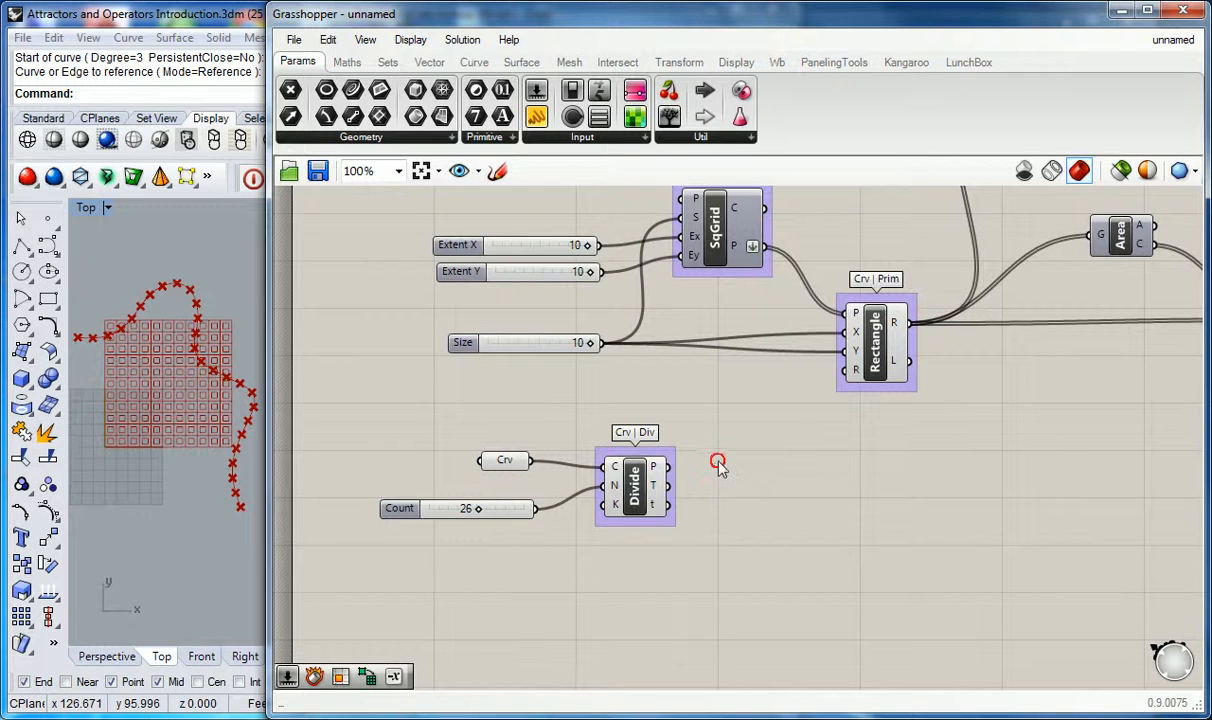
Step: Shift the Divide component down so its N input lines up with the Count slider
right_click_drag(759, 459, 688, 465)
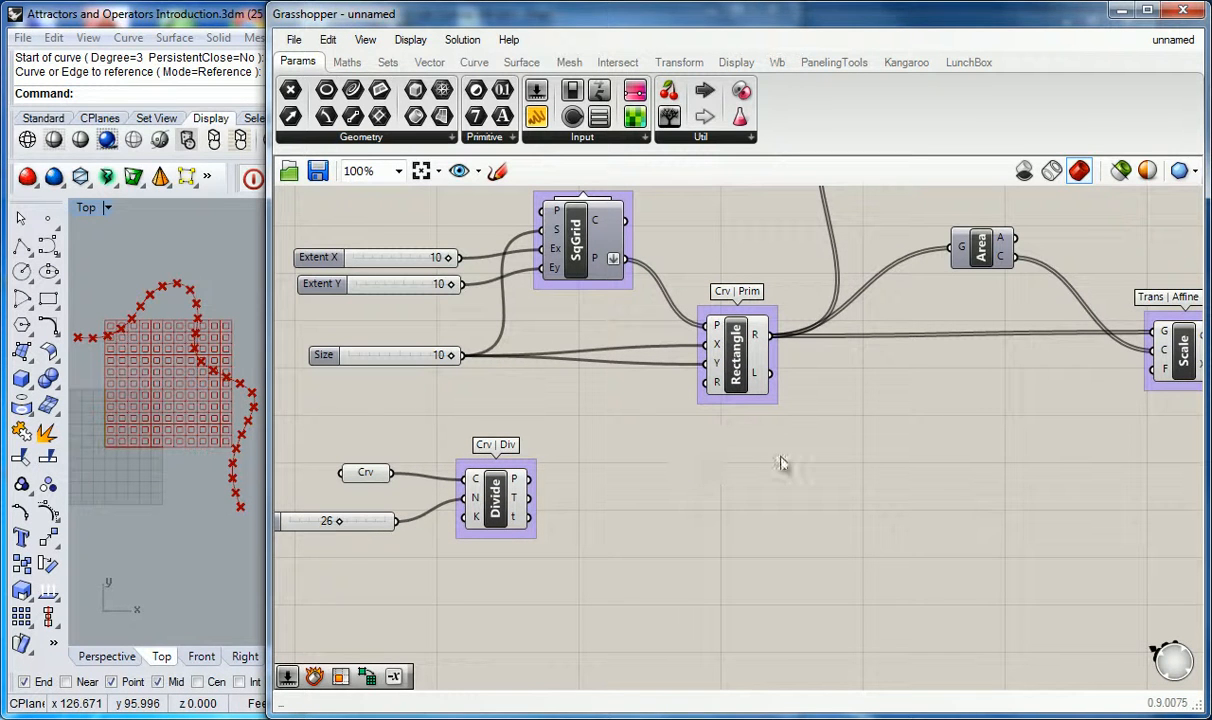
left_click_drag(495, 497, 499, 522)
left_click(466, 416)
right_click_drag(440, 390, 530, 375)
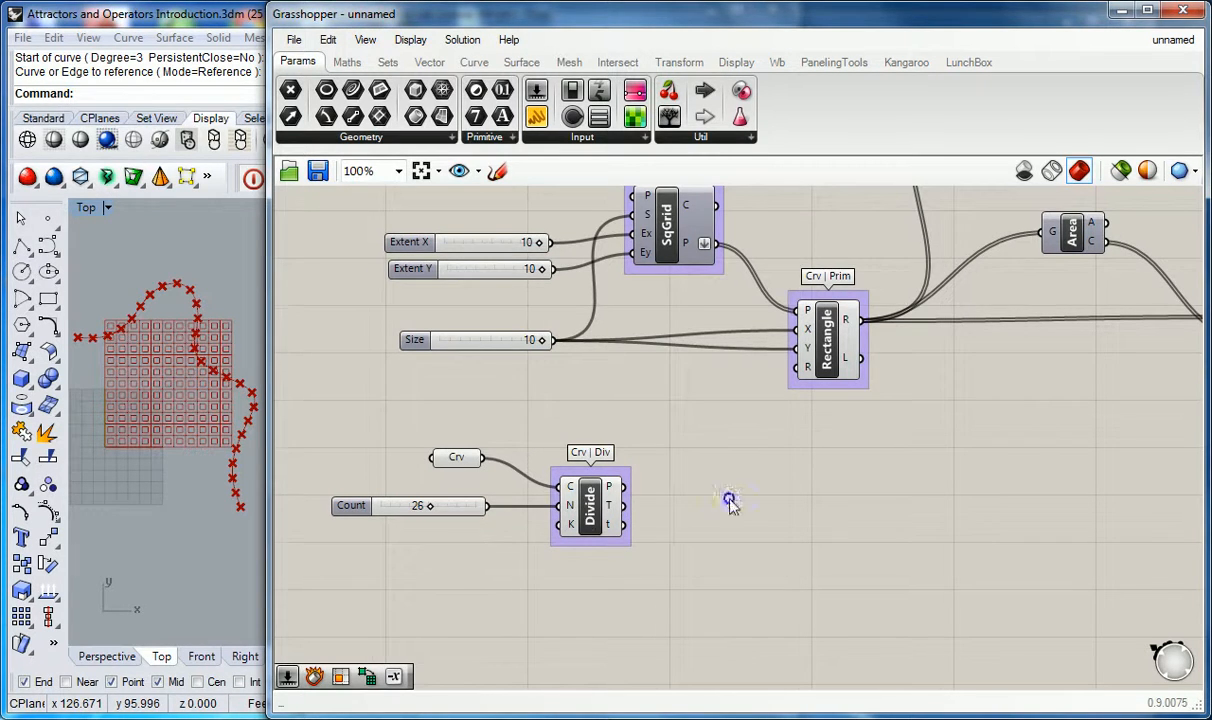
right_click_drag(729, 506, 707, 512)
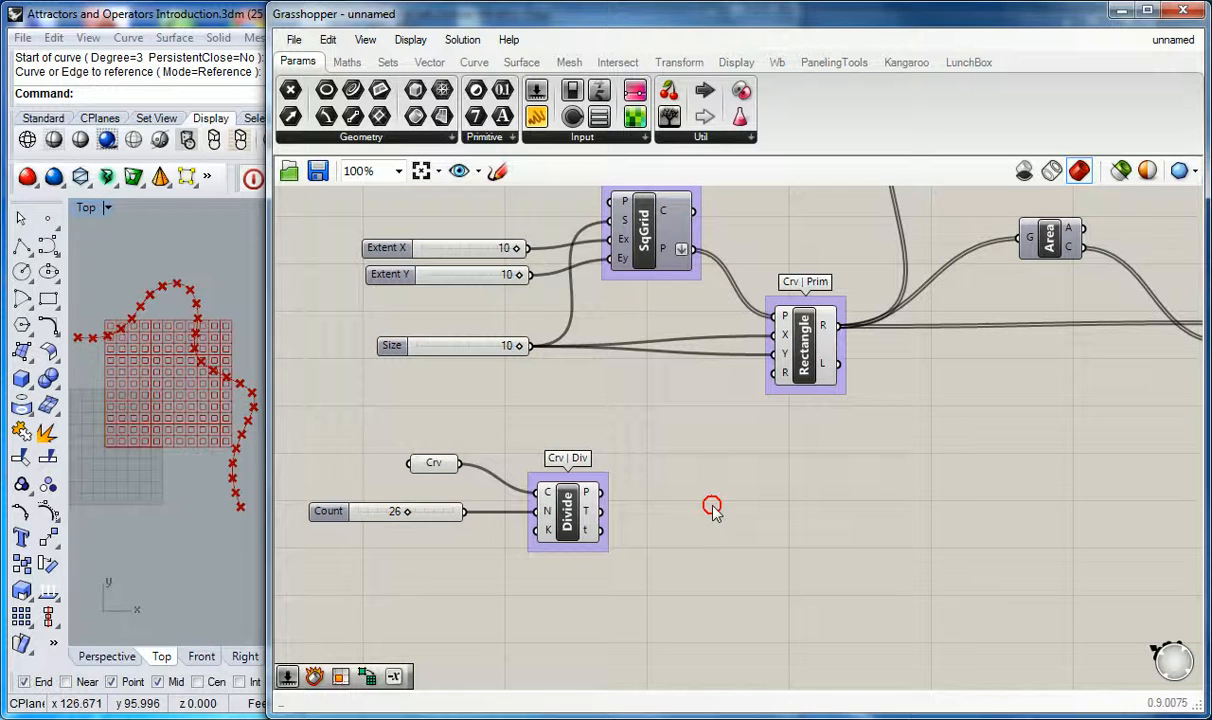
right_click_drag(714, 509, 681, 470)
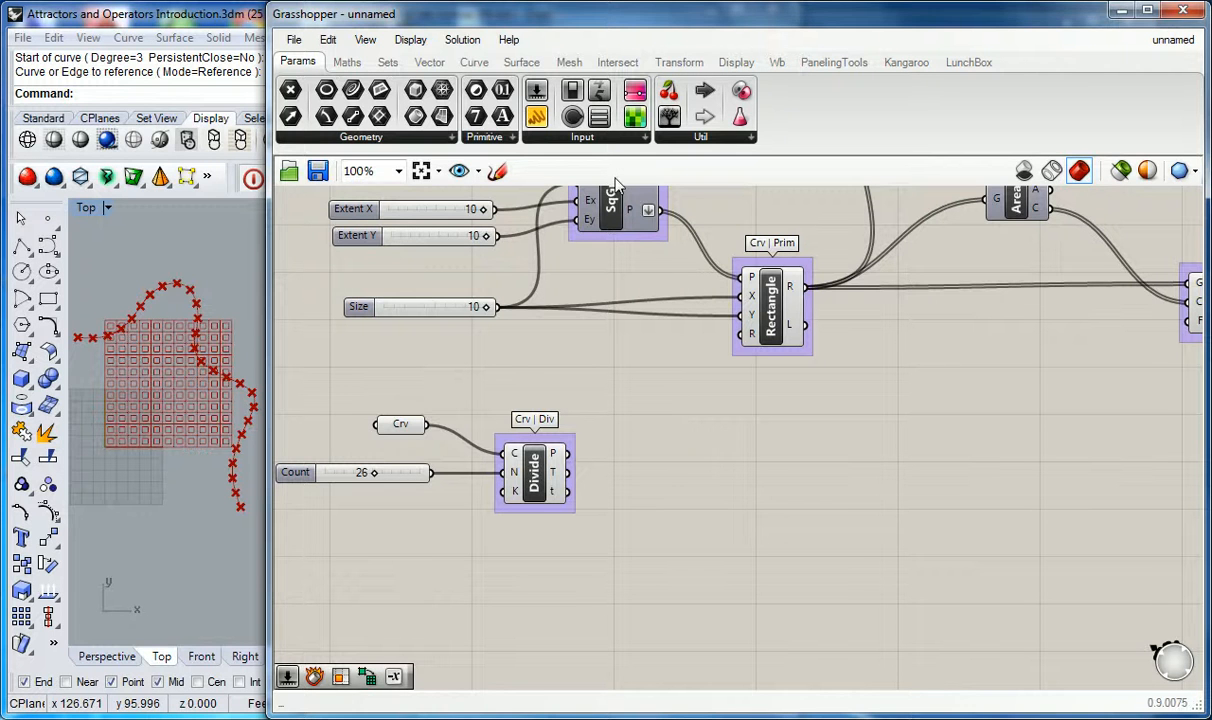
Step: Move the Rectangle component further away from the SqGrid component to open up space between them
right_click_drag(664, 286, 592, 298)
left_click_drag(482, 478, 476, 481)
left_click_drag(698, 315, 769, 314)
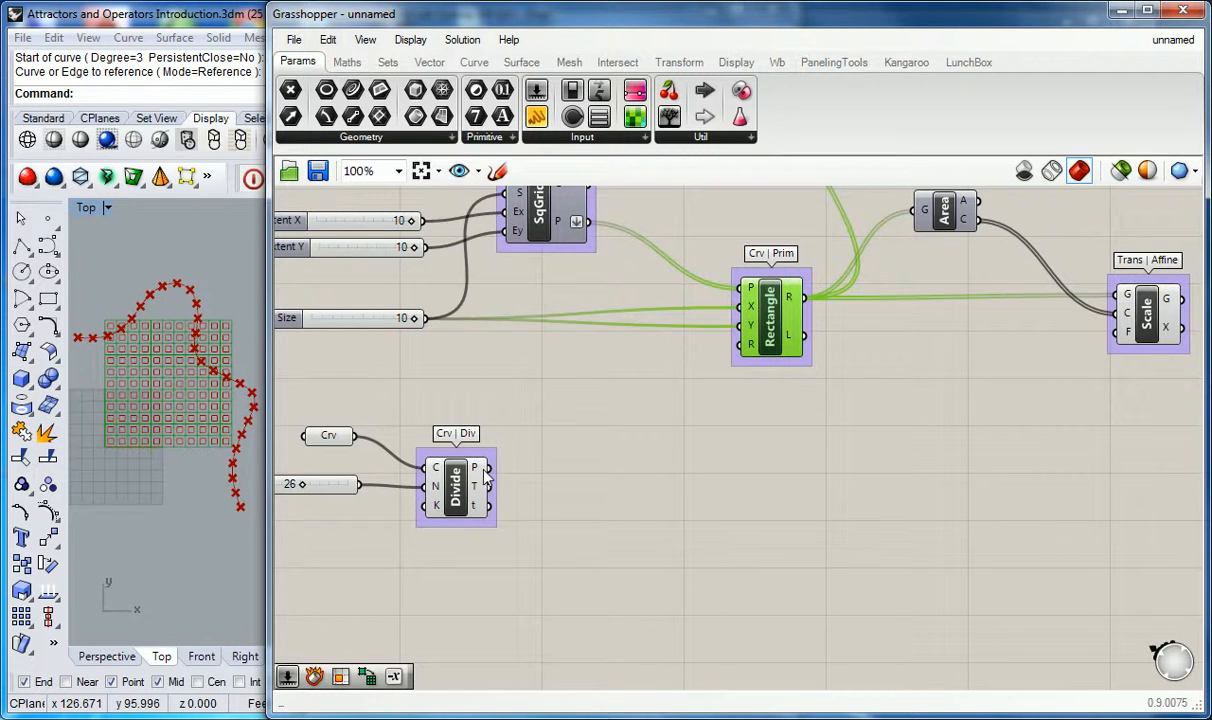
mouse_move(484, 476)
left_click(592, 368)
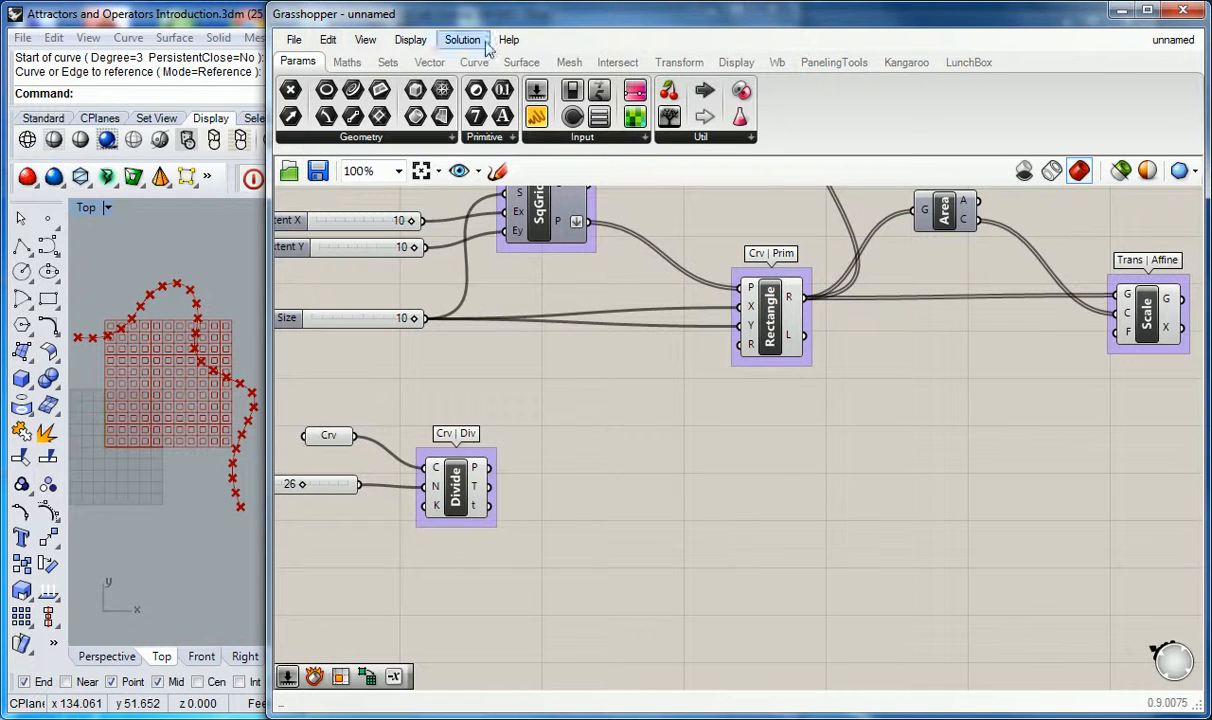
Step: Place a Closest Point component beside the Divide component
left_click(446, 64)
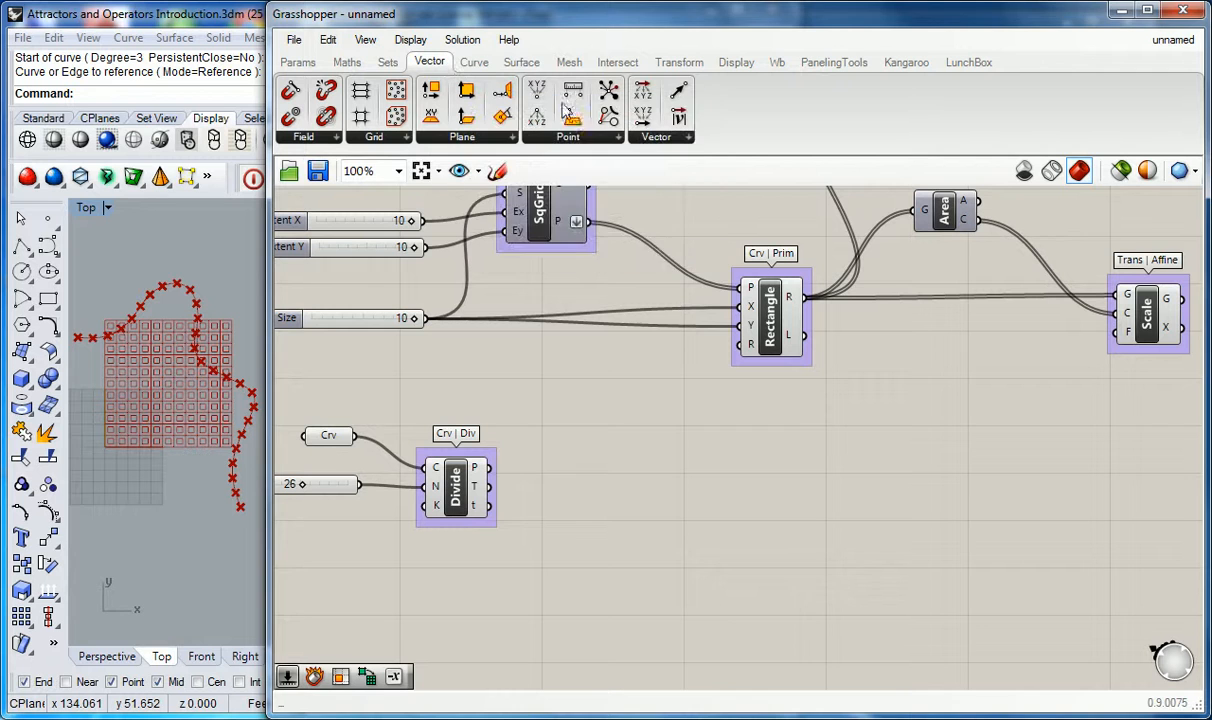
left_click(578, 137)
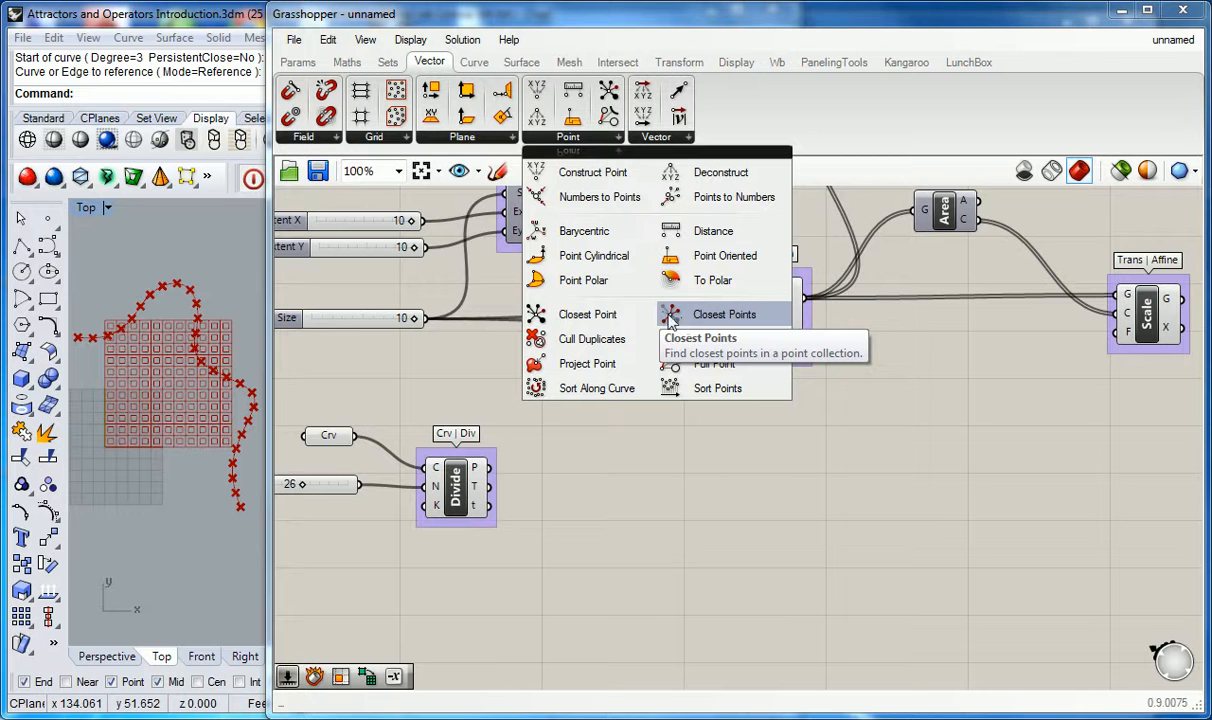
left_click(587, 314)
left_click(638, 558)
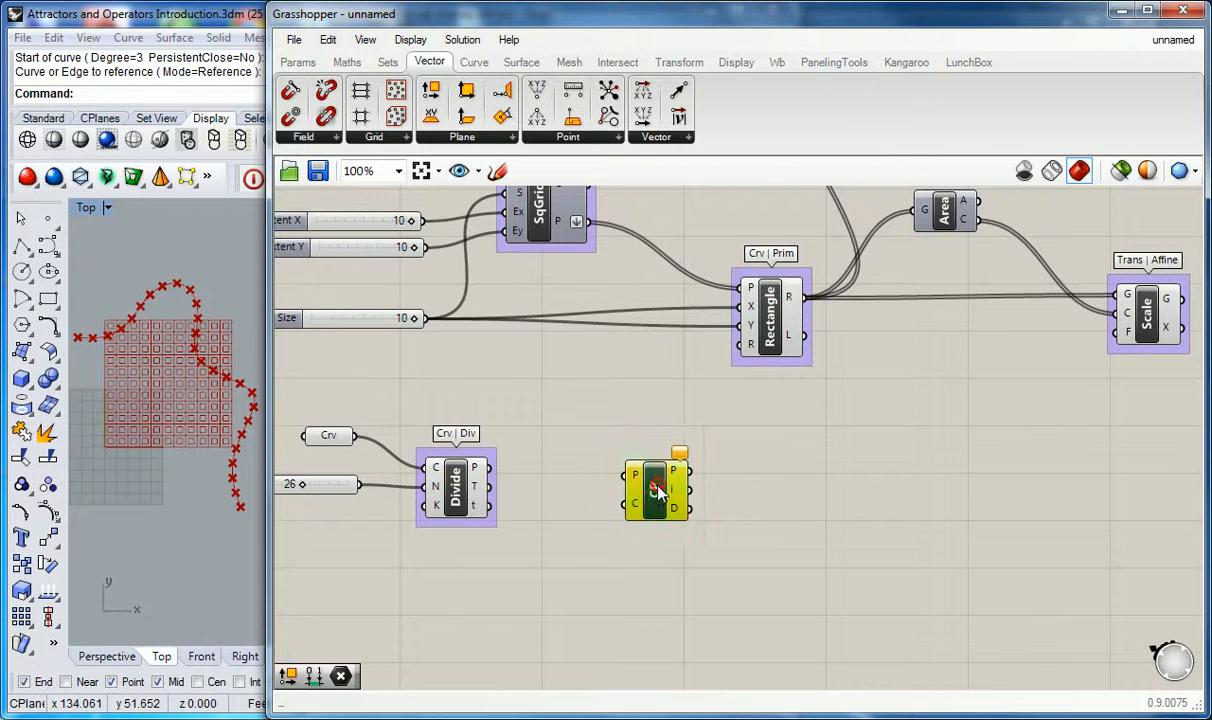
left_click_drag(655, 488, 624, 488)
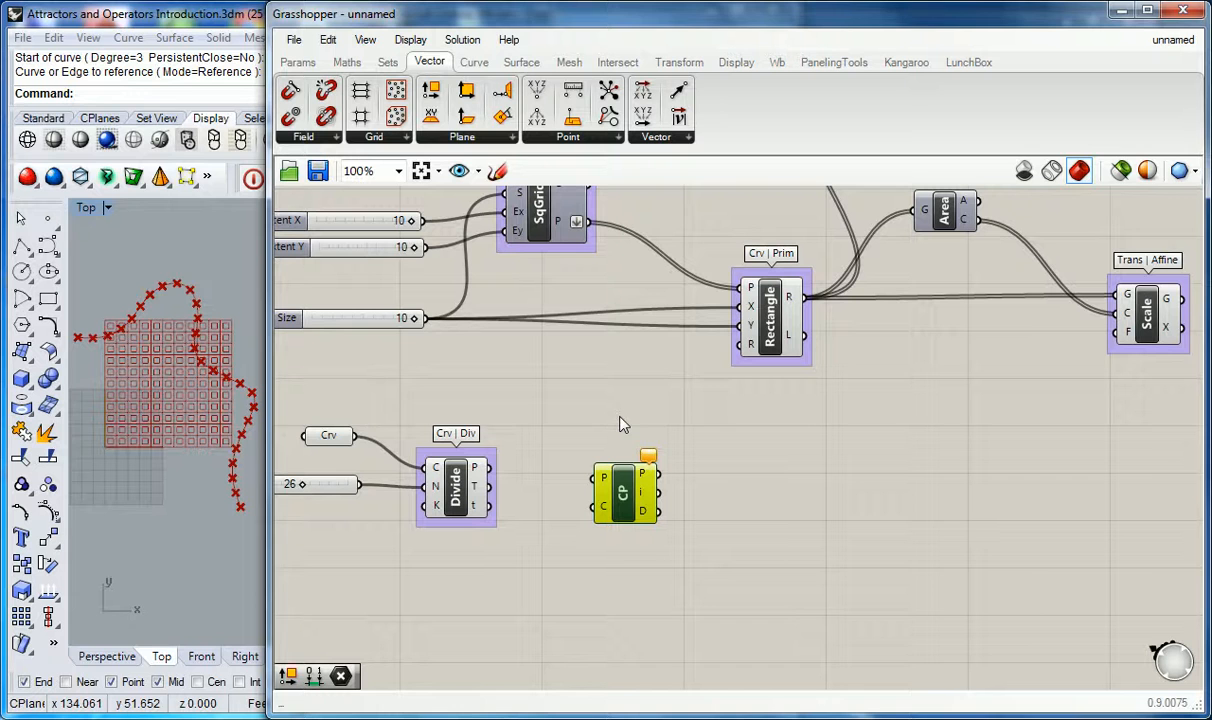
Step: Reposition the Closest Point component a little further from the Divide component, below the Rectangle component
right_click_drag(575, 487, 614, 414)
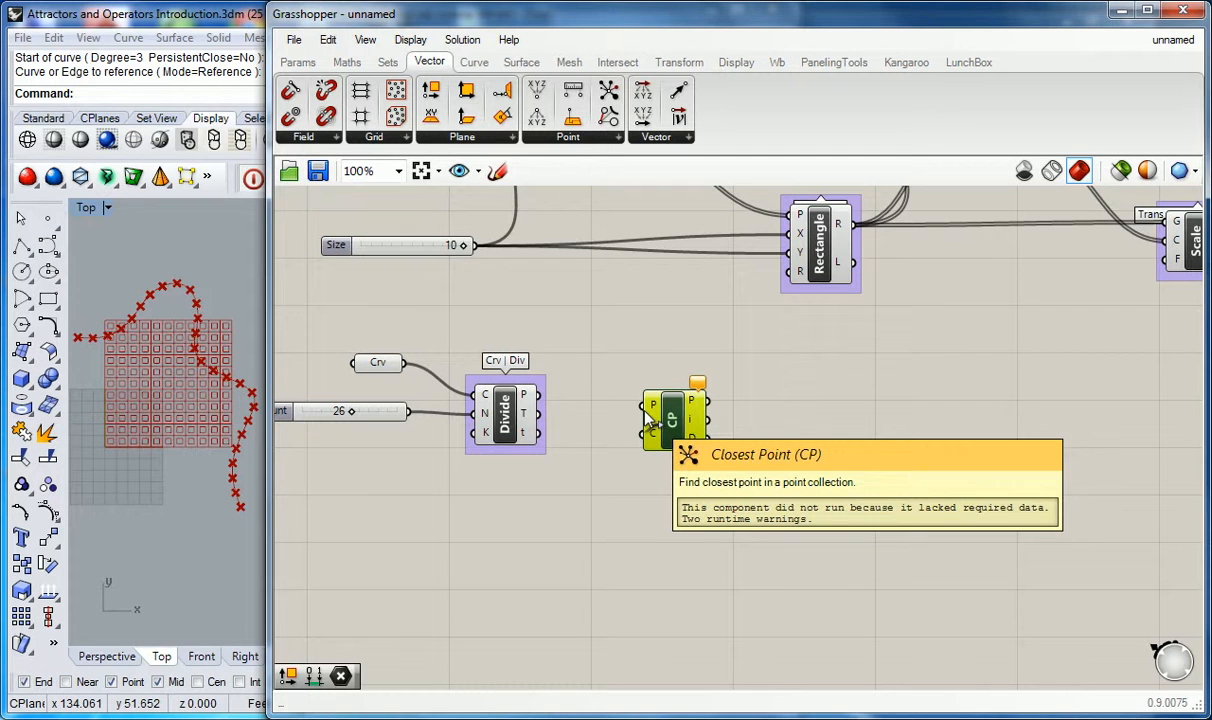
left_click(585, 137)
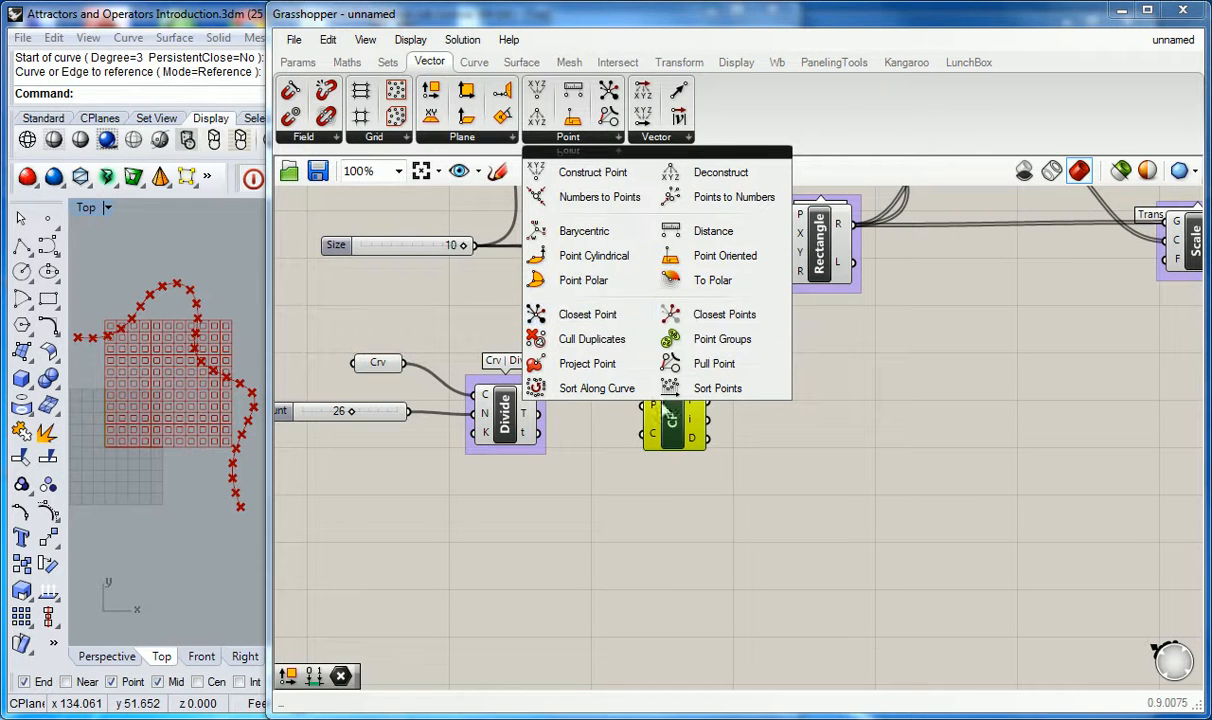
left_click(656, 476)
right_click_drag(606, 456, 642, 450)
left_click_drag(688, 438, 733, 393)
right_click_drag(638, 309, 590, 335)
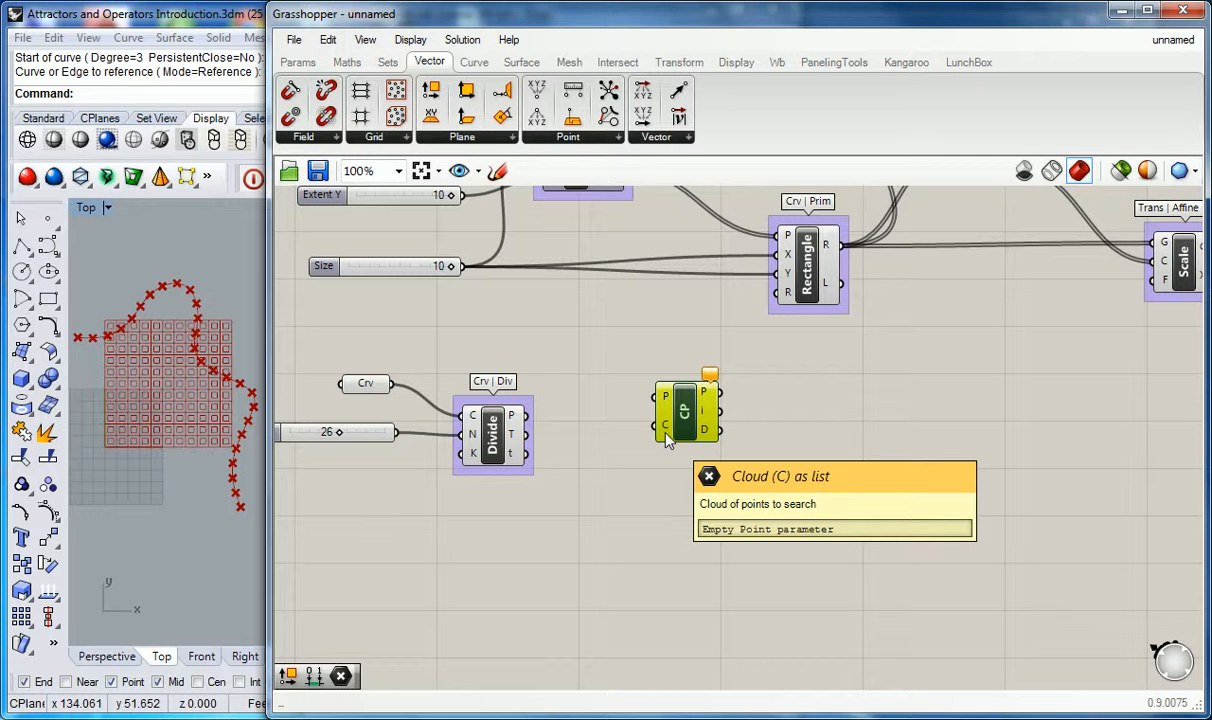
right_click_drag(572, 353, 612, 393)
right_click_drag(631, 336, 625, 418)
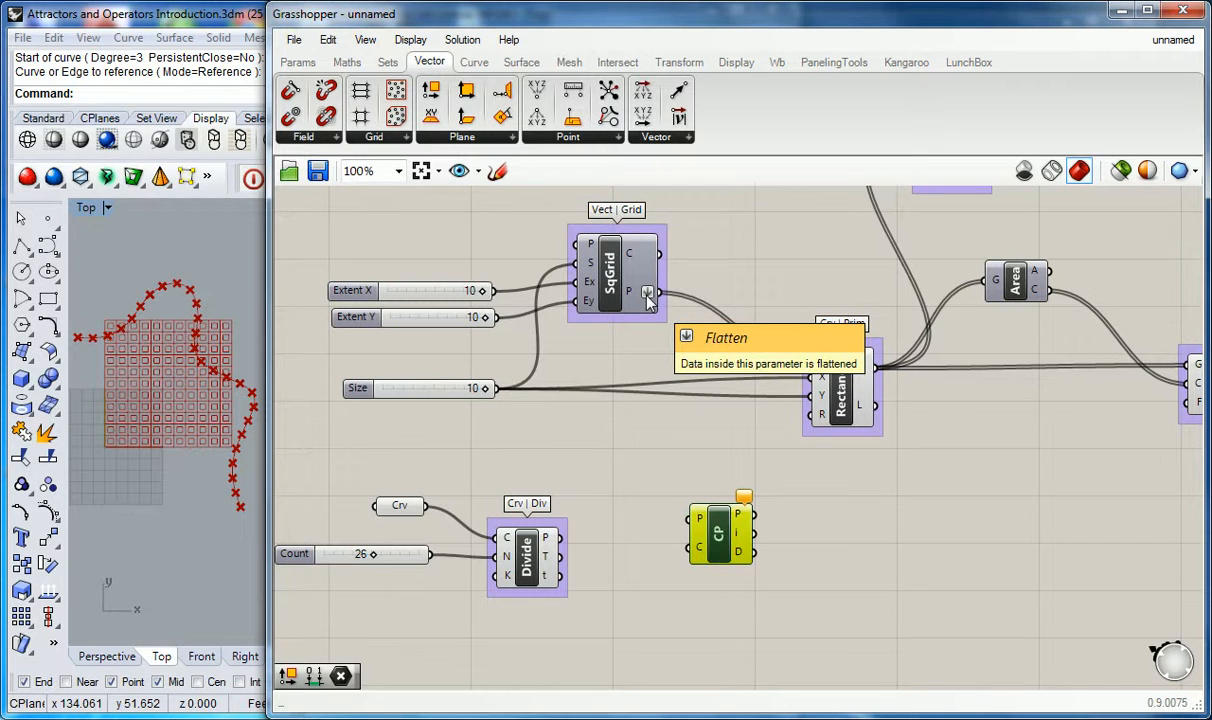
left_click_drag(717, 538, 738, 545)
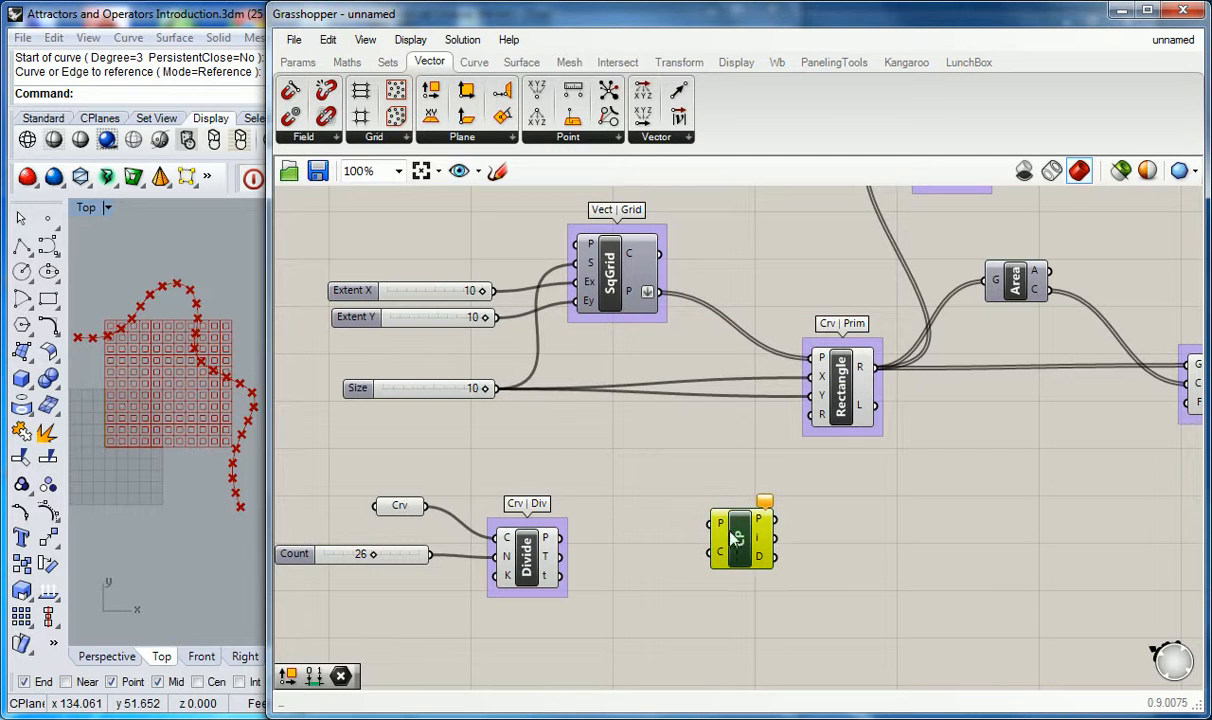
left_click(682, 470)
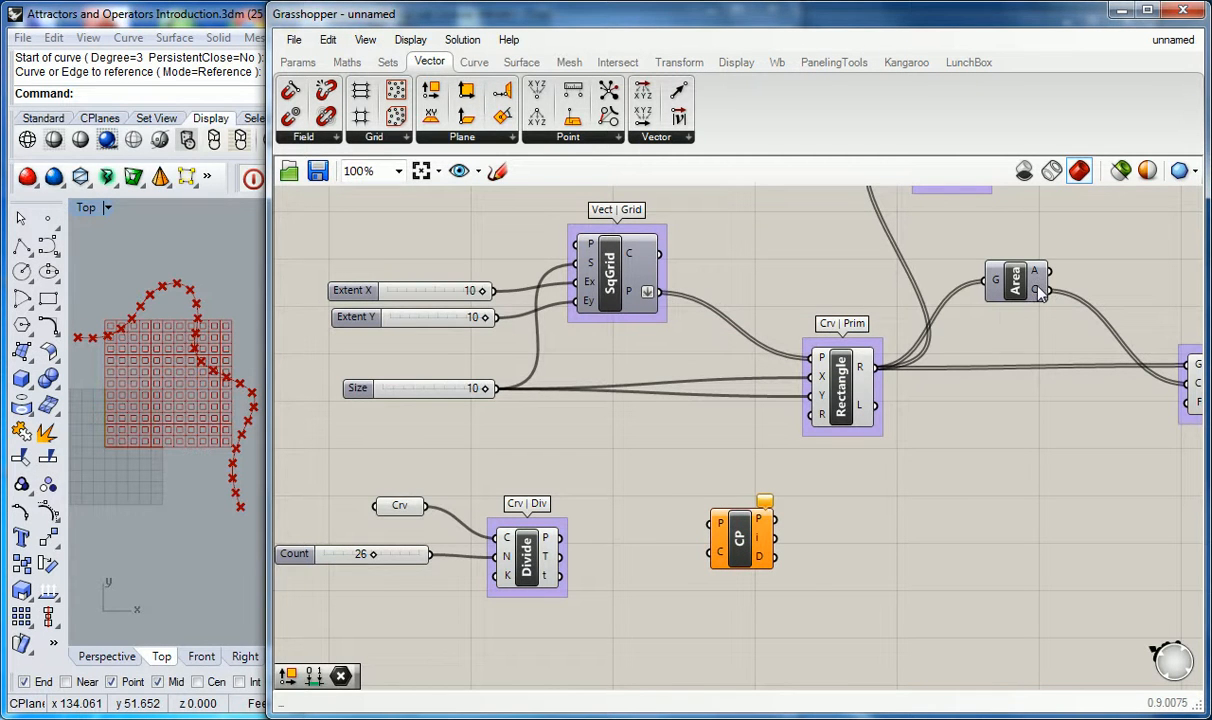
Step: Try feeding the SqGrid component's P output into the Closest Point component's P input and inspect the grid points
mouse_move(1040, 290)
left_click_drag(1050, 290, 1008, 418)
left_click_drag(657, 293, 712, 522)
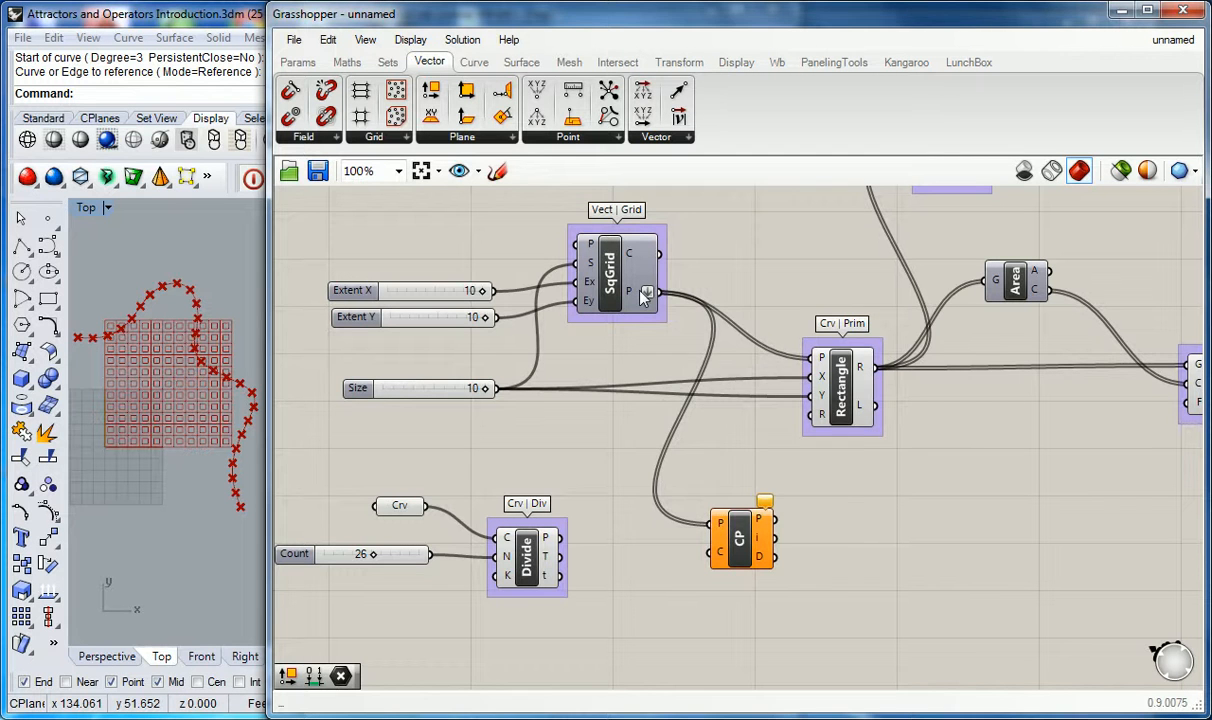
mouse_move(641, 291)
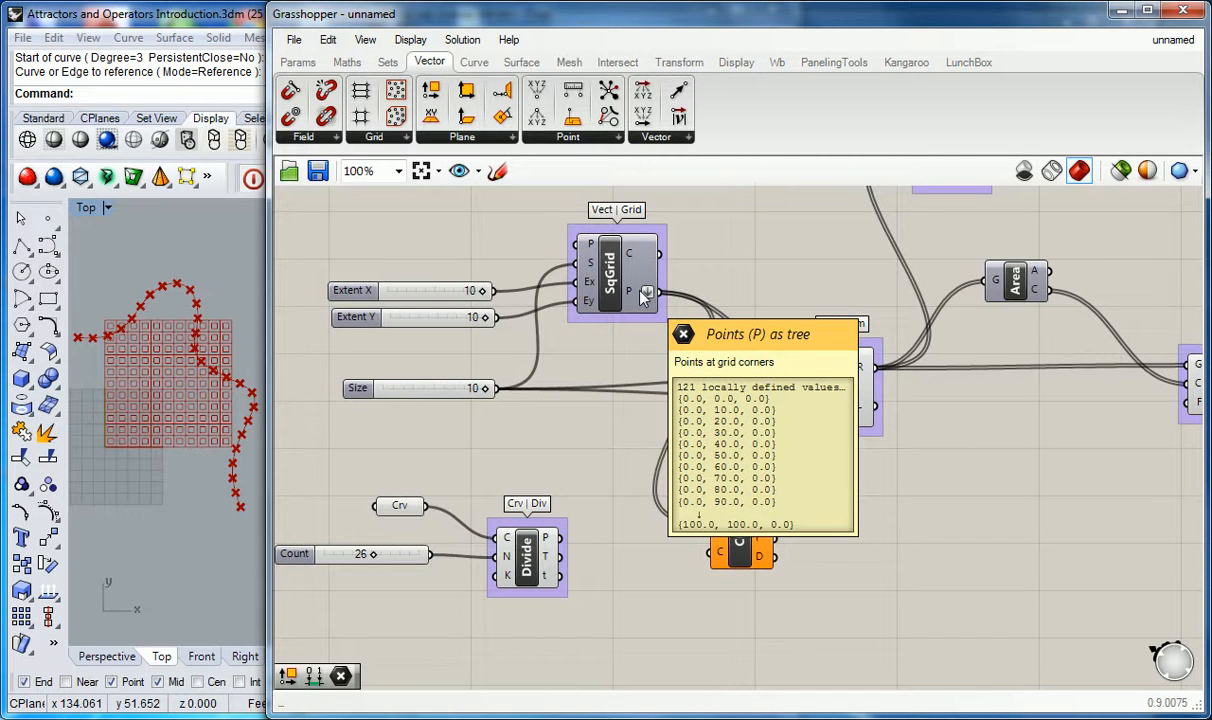
left_click(854, 374)
left_click(1033, 361)
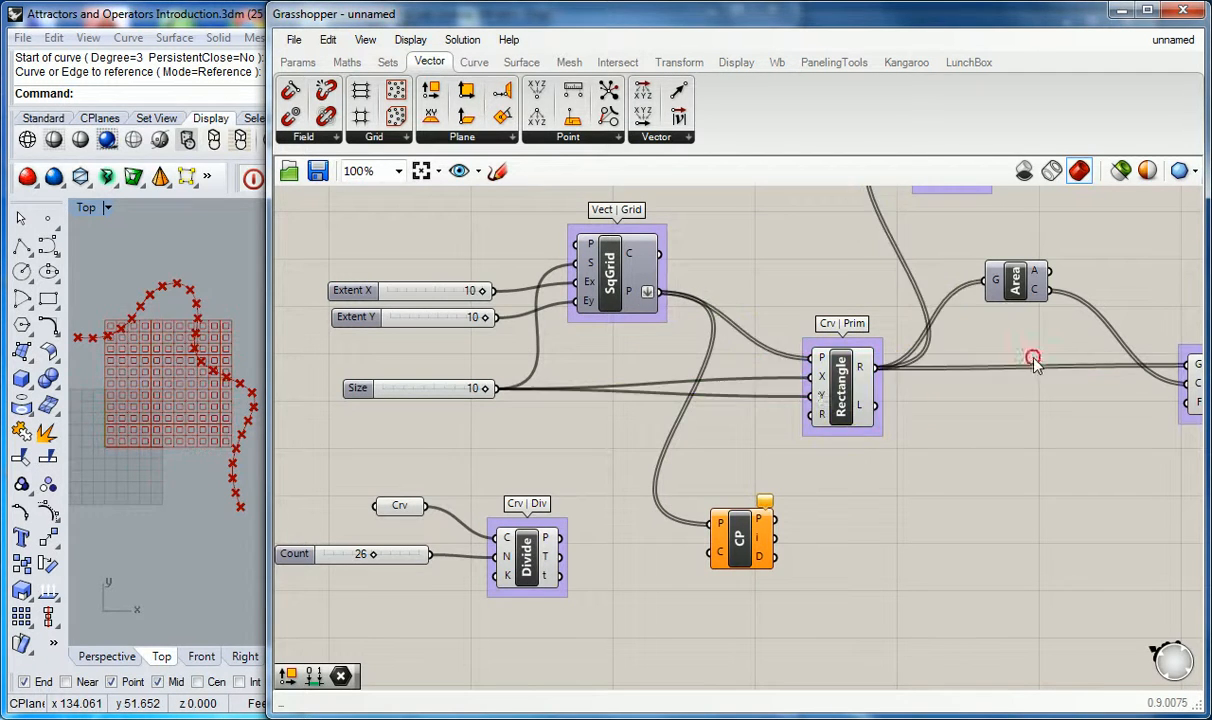
Step: Connect the Area component's C output to the Closest Point component's P input, and move Closest Point beneath the Area component
left_click_drag(1050, 290, 955, 551)
left_click(684, 487)
left_click(684, 558)
right_click_drag(682, 557, 669, 456)
scroll(486, 382, "down", 3)
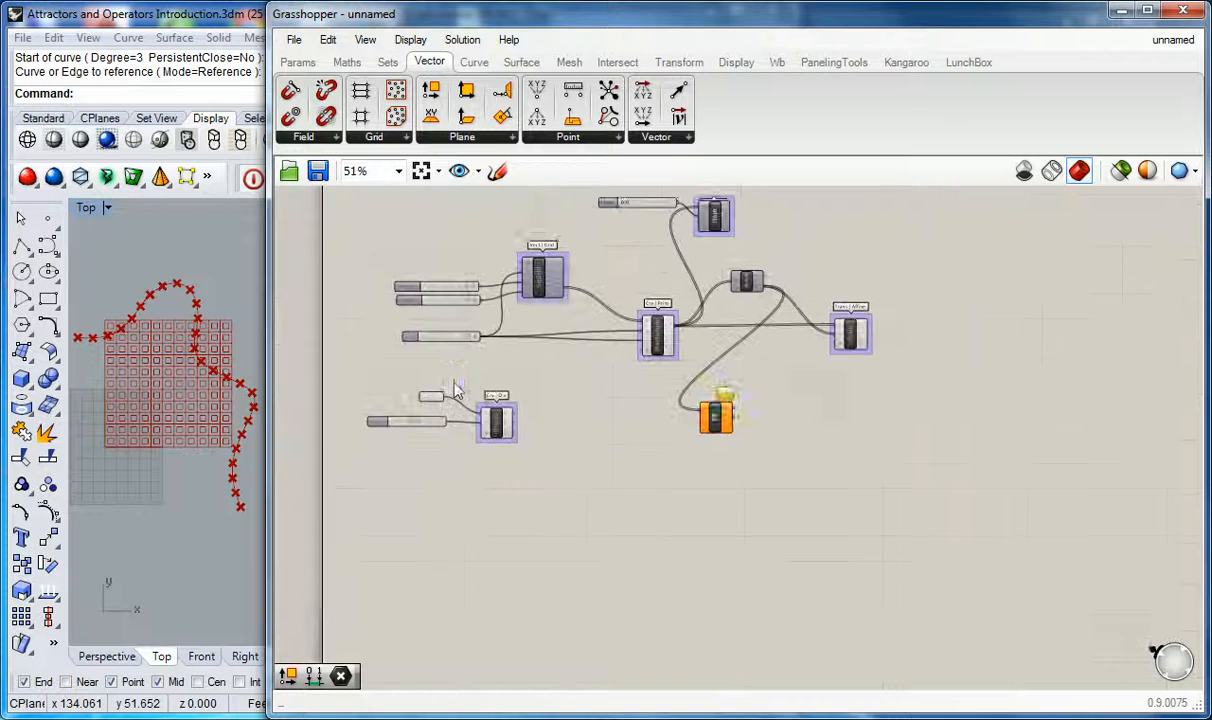
Step: Move the Curve parameter, Count slider and Divide component together closer to the Closest Point component
right_click_drag(424, 353, 436, 358)
left_click_drag(362, 374, 633, 433)
left_click(731, 424)
scroll(706, 409, "up", 3)
right_click_drag(602, 376, 620, 426)
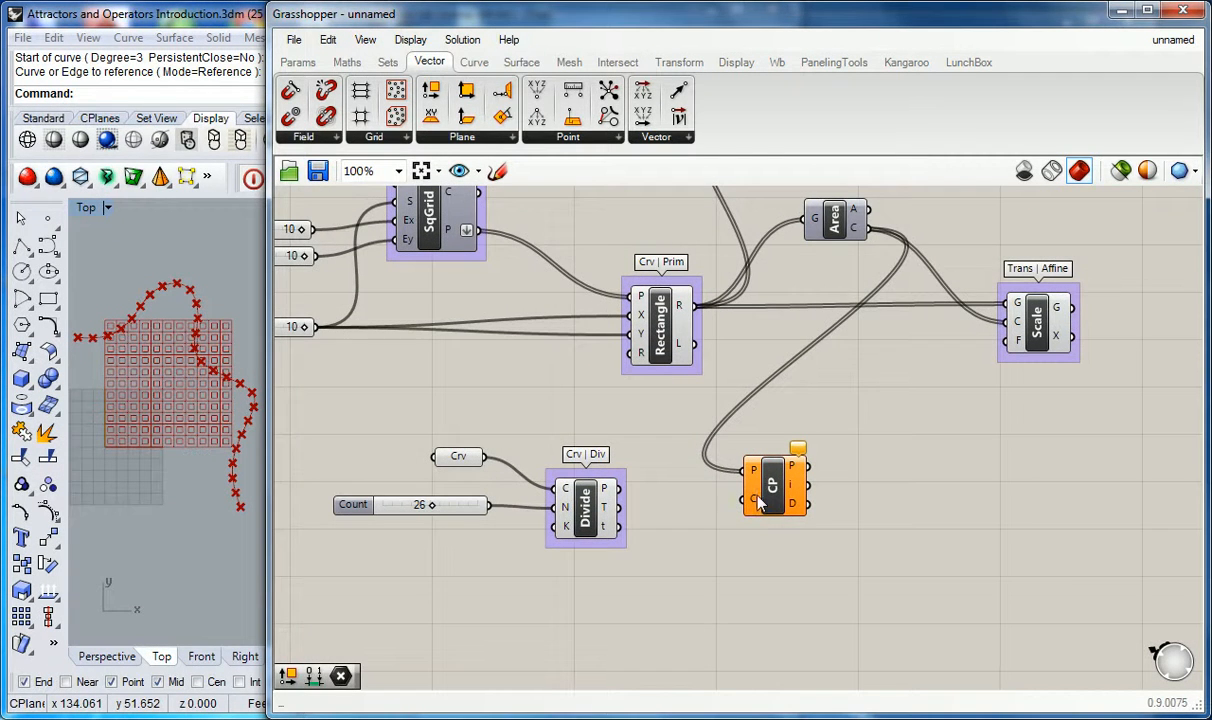
Step: Connect the Divide component's P output to the Closest Point component's C input and check the point cloud it receives
mouse_move(758, 500)
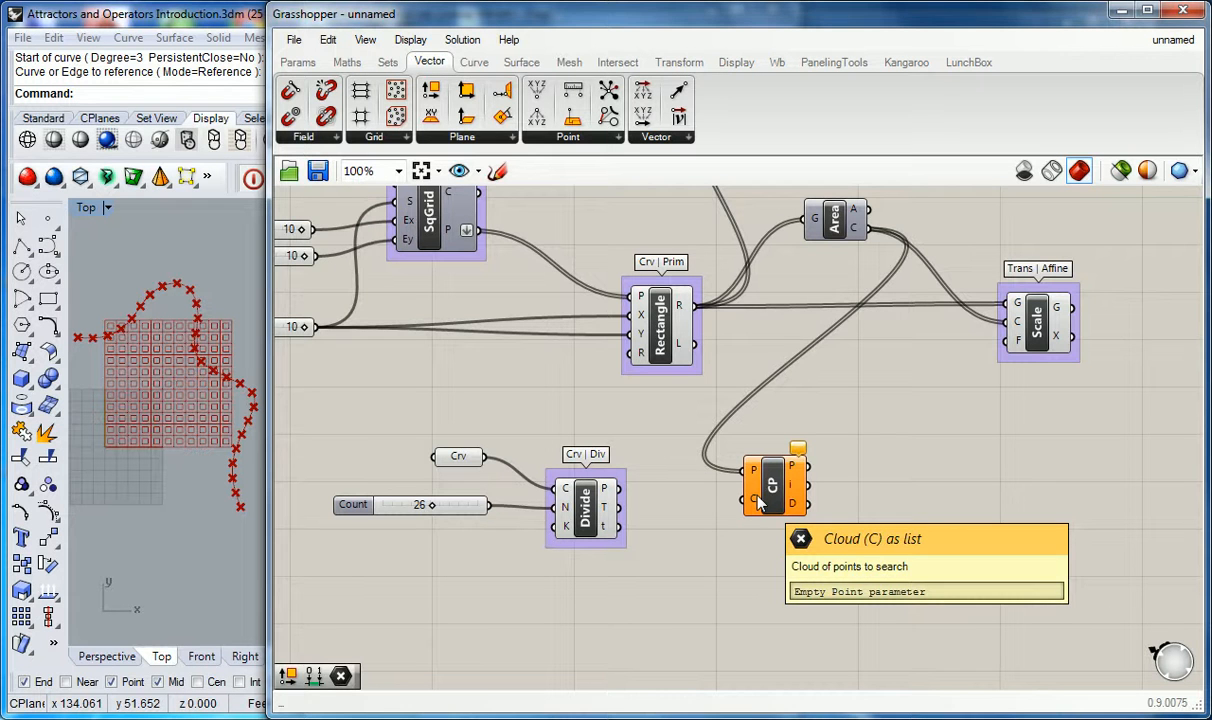
mouse_move(604, 490)
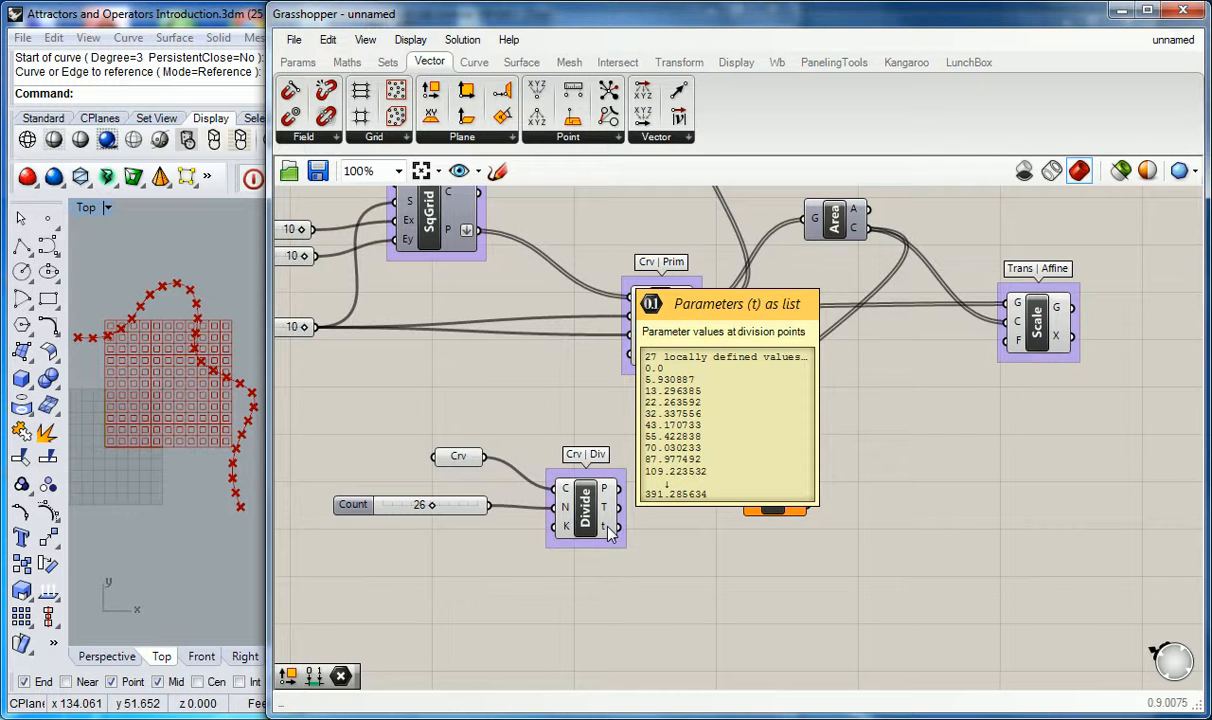
right_click_drag(672, 438, 612, 440)
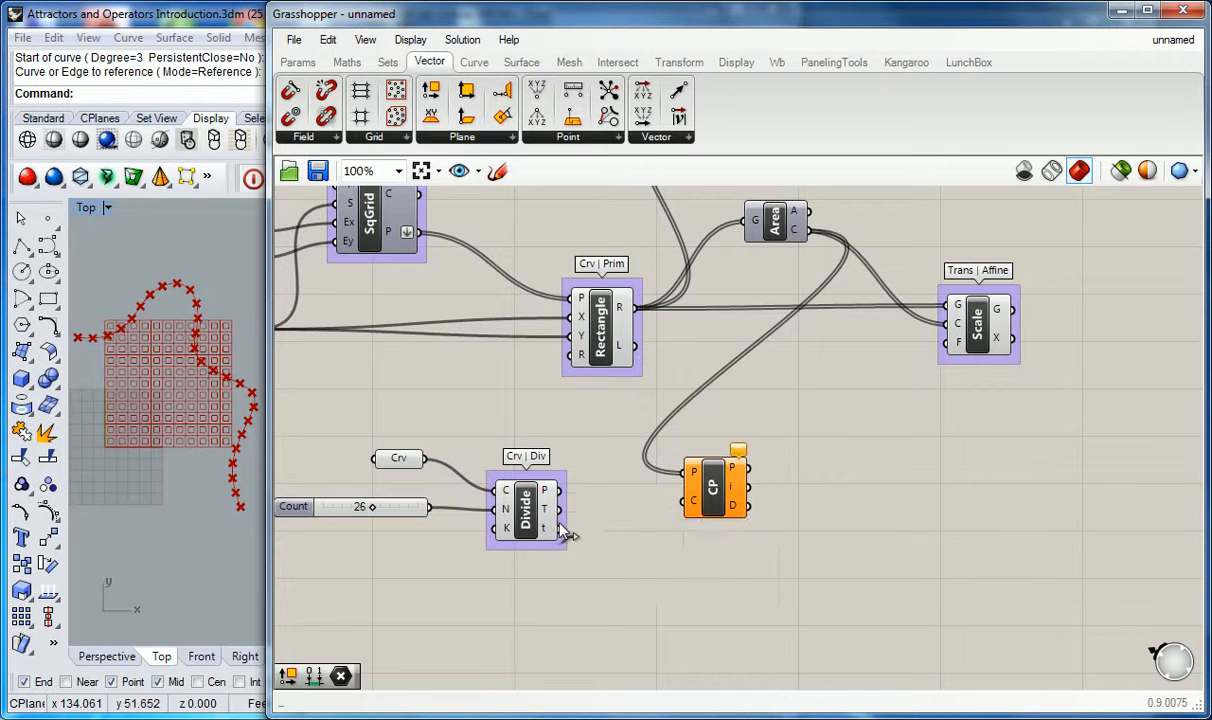
mouse_move(550, 527)
left_click_drag(545, 490, 737, 490)
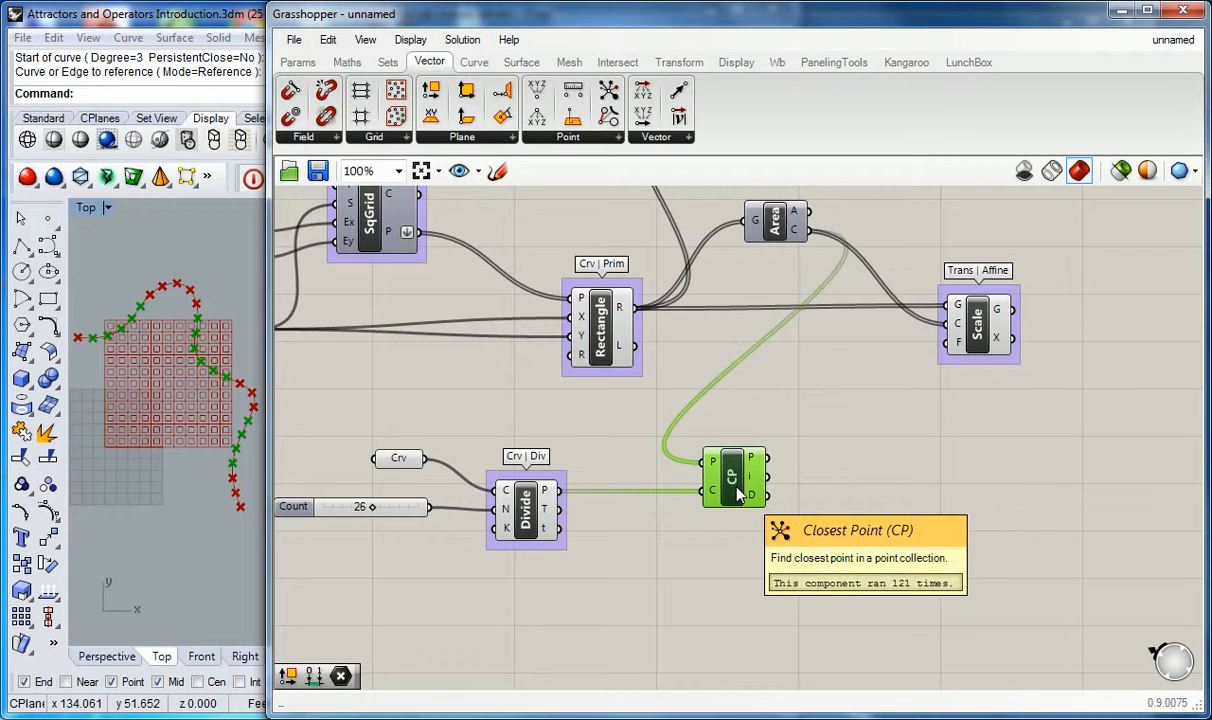
left_click(708, 405)
left_click(712, 492)
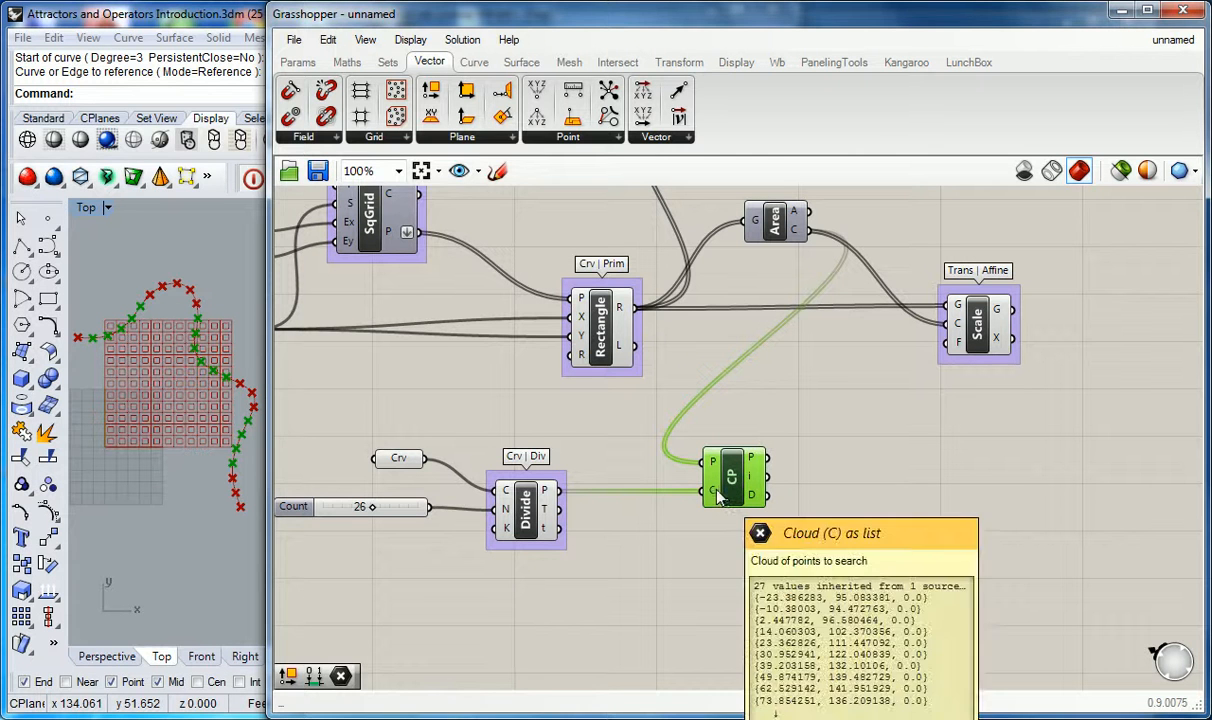
Step: Narrow the Grasshopper window to uncover more of Rhino's Top viewport and recentre the grid there
right_click_drag(191, 388, 203, 344)
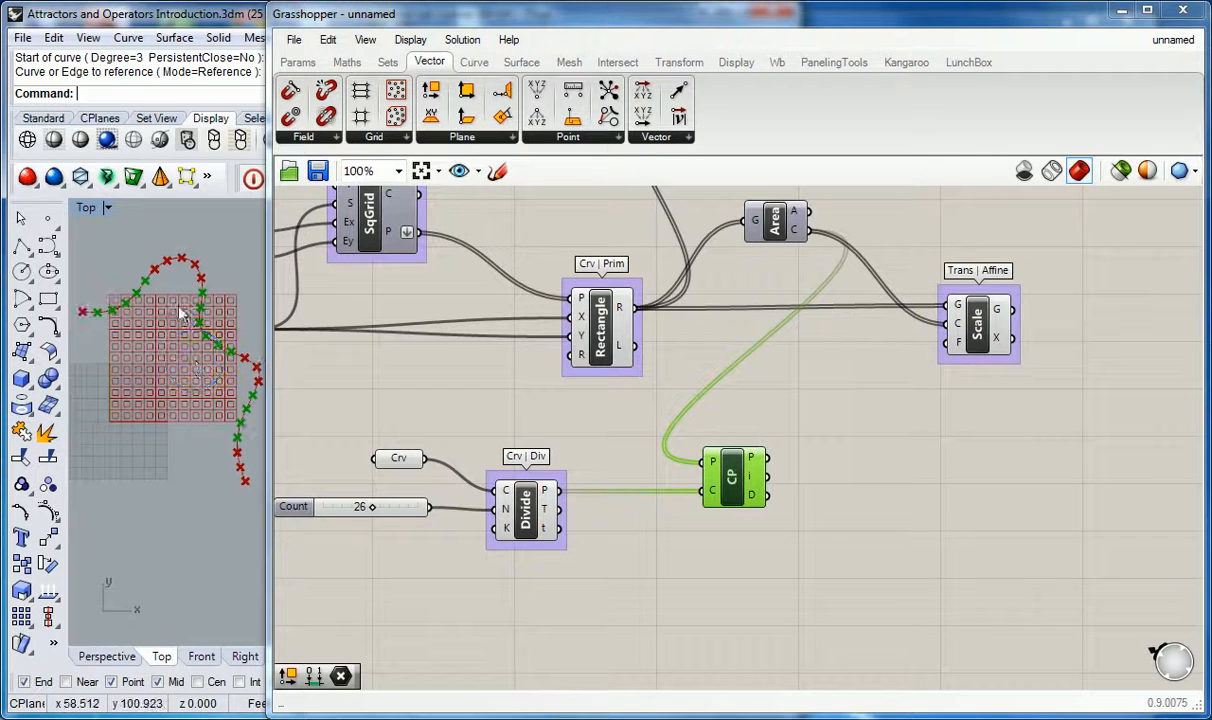
left_click_drag(268, 258, 484, 262)
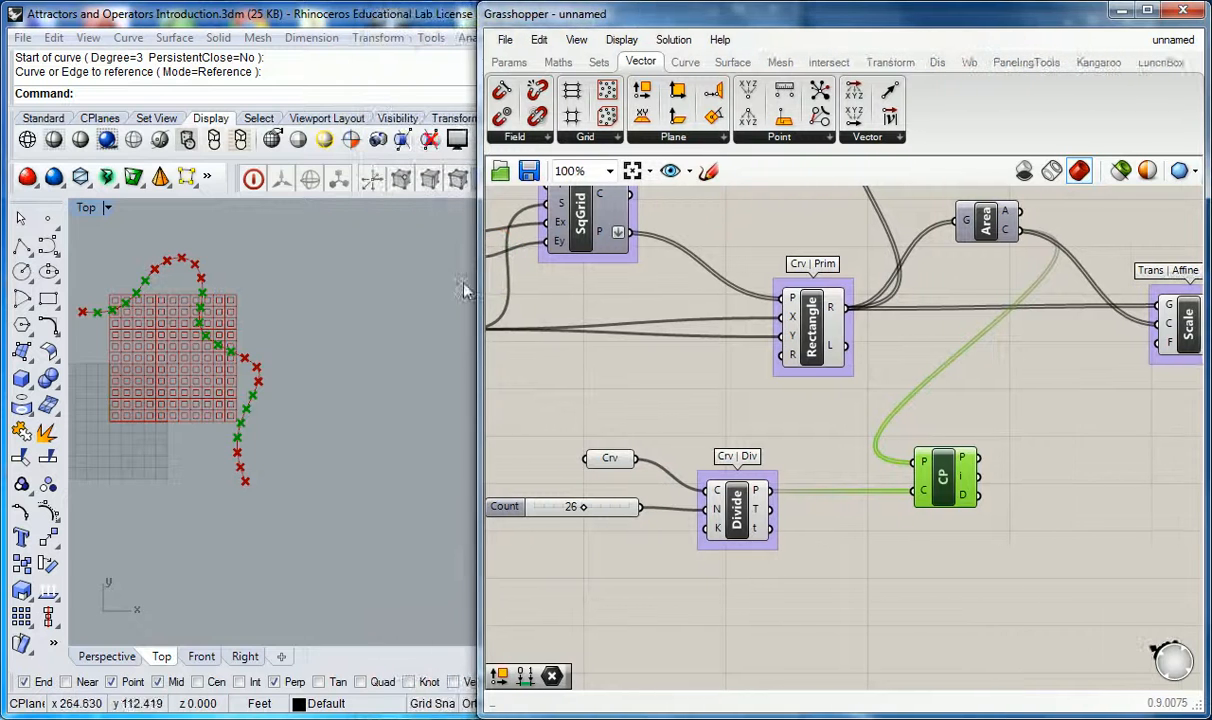
right_click_drag(344, 306, 416, 310)
Step: Examine the curve's highlighted division points in relation to the nearby grid rectangles in the Top viewport
scroll(295, 304, "up", 2)
right_click_drag(252, 311, 274, 317)
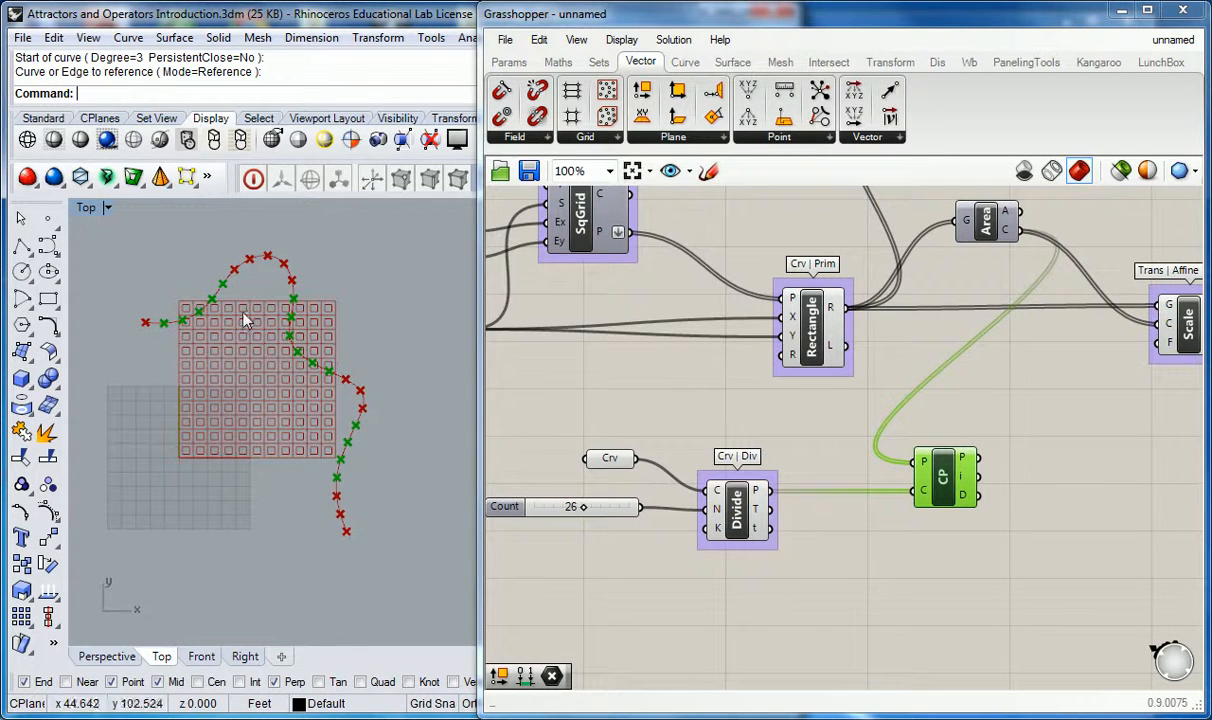
scroll(243, 317, "up", 2)
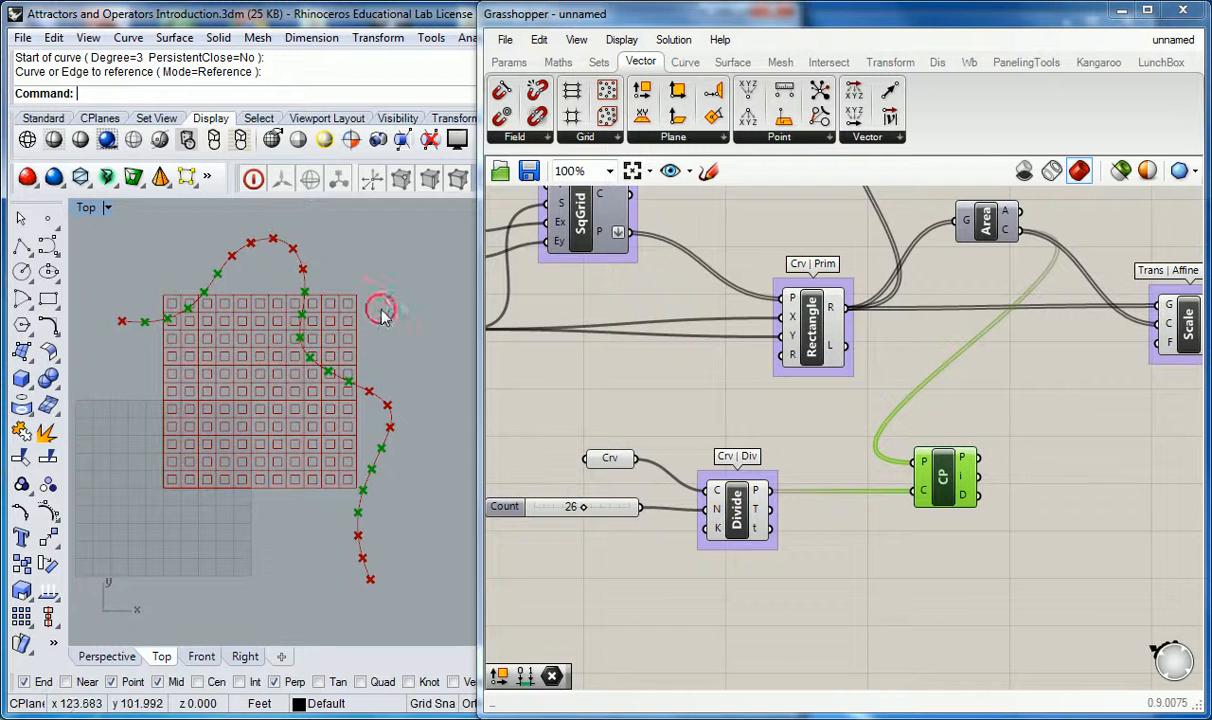
scroll(368, 358, "up", 1)
right_click_drag(342, 375, 360, 377)
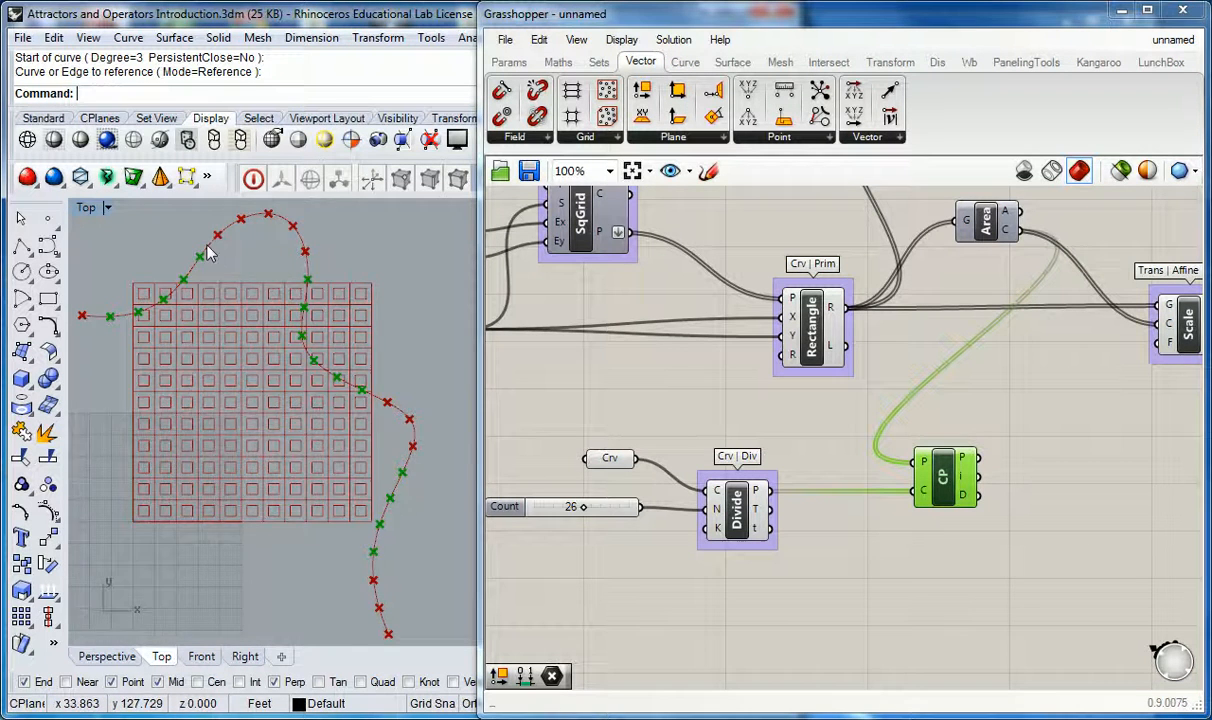
scroll(200, 242, "up", 2)
right_click_drag(265, 311, 293, 401)
right_click_drag(420, 372, 362, 366)
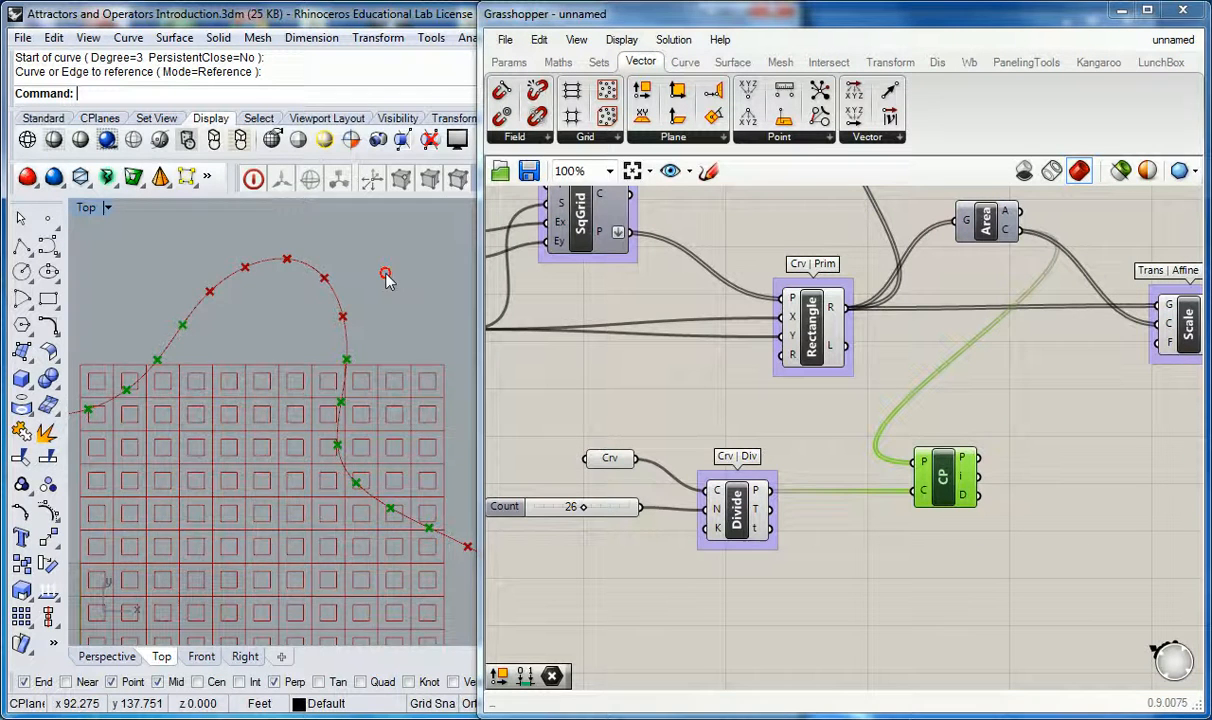
scroll(380, 290, "down", 3)
Step: Move the Closest Point component further away from the Divide component
left_click(818, 427)
scroll(820, 427, "down", 1)
right_click_drag(1000, 439, 886, 428)
left_click_drag(805, 460, 886, 466)
left_click(907, 417)
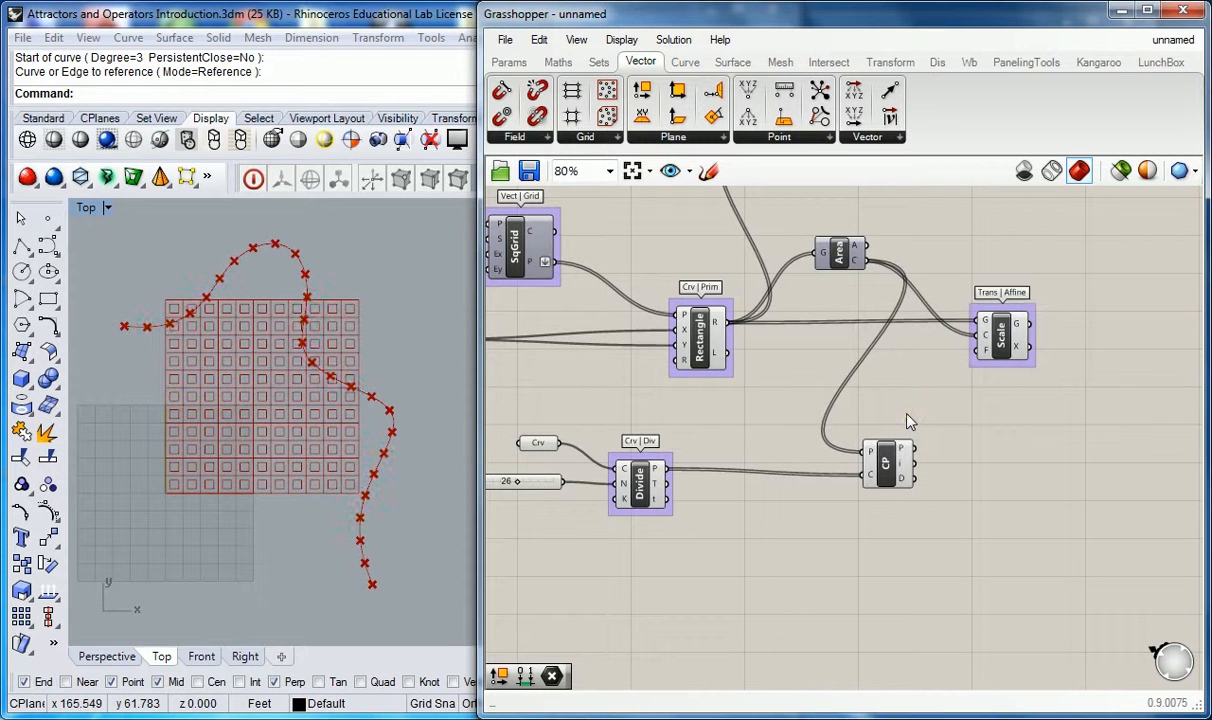
Step: Inspect the closest point and index data in the Closest Point component's P and i outputs
right_click_drag(906, 419, 720, 426)
scroll(720, 424, "up", 2)
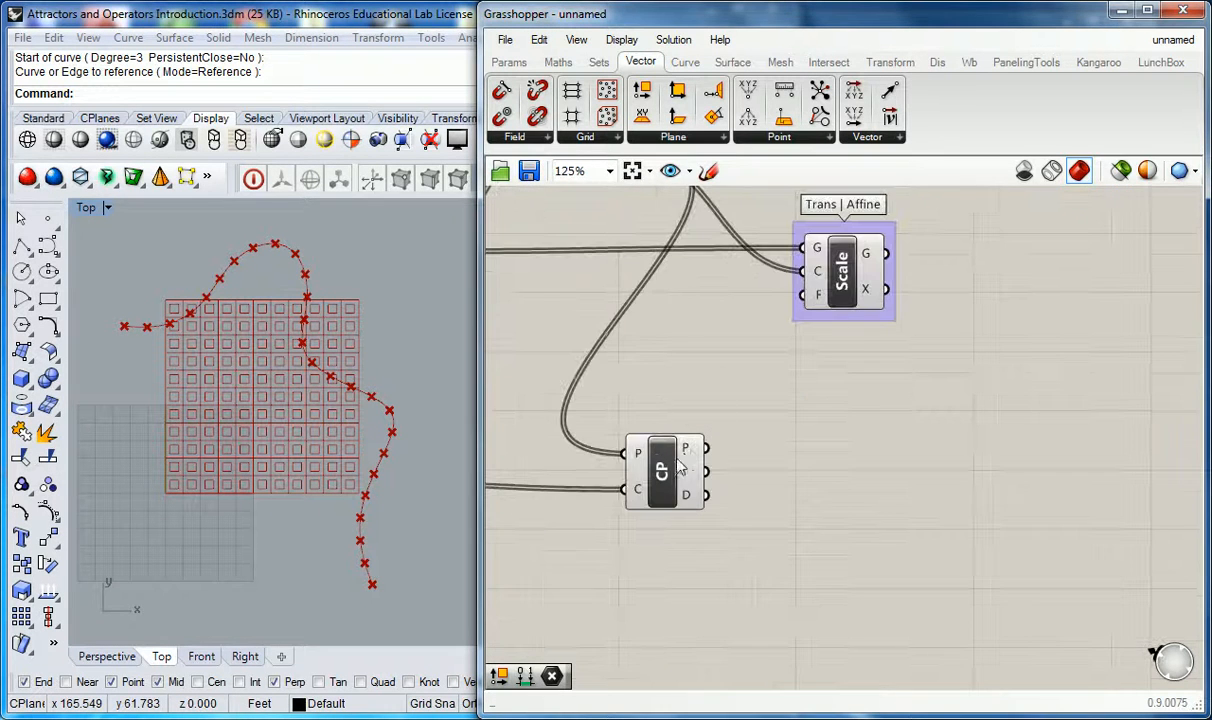
mouse_move(690, 451)
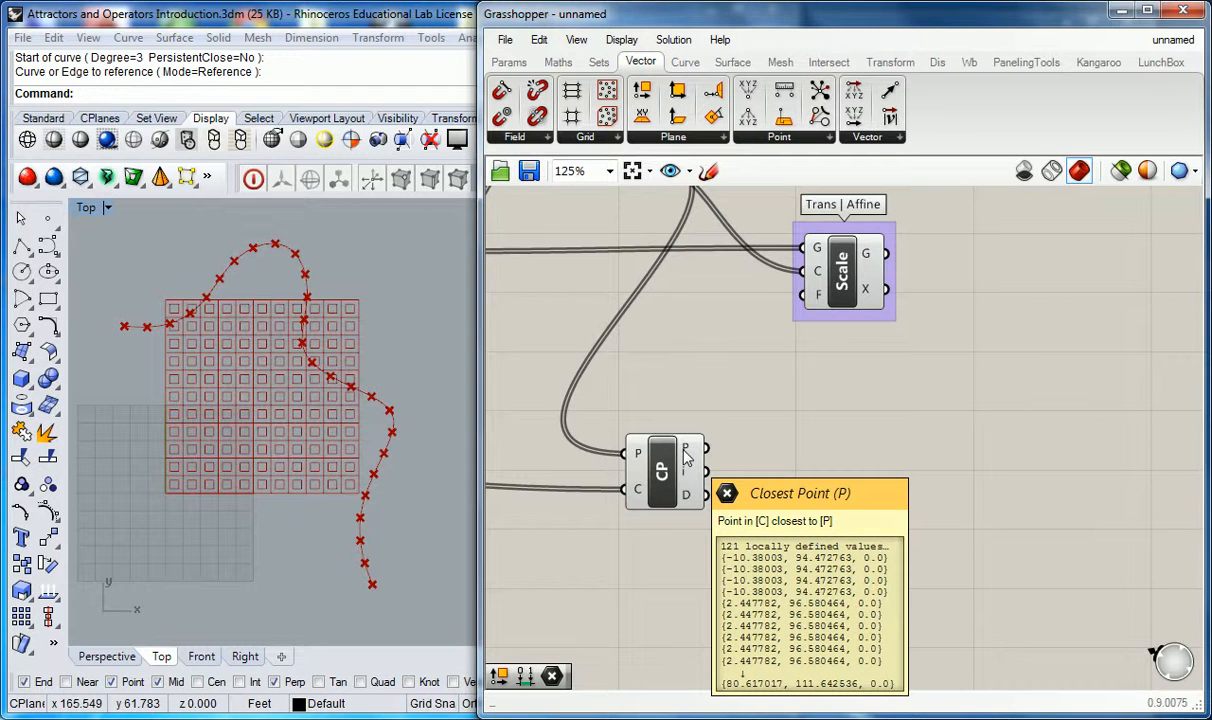
mouse_move(695, 477)
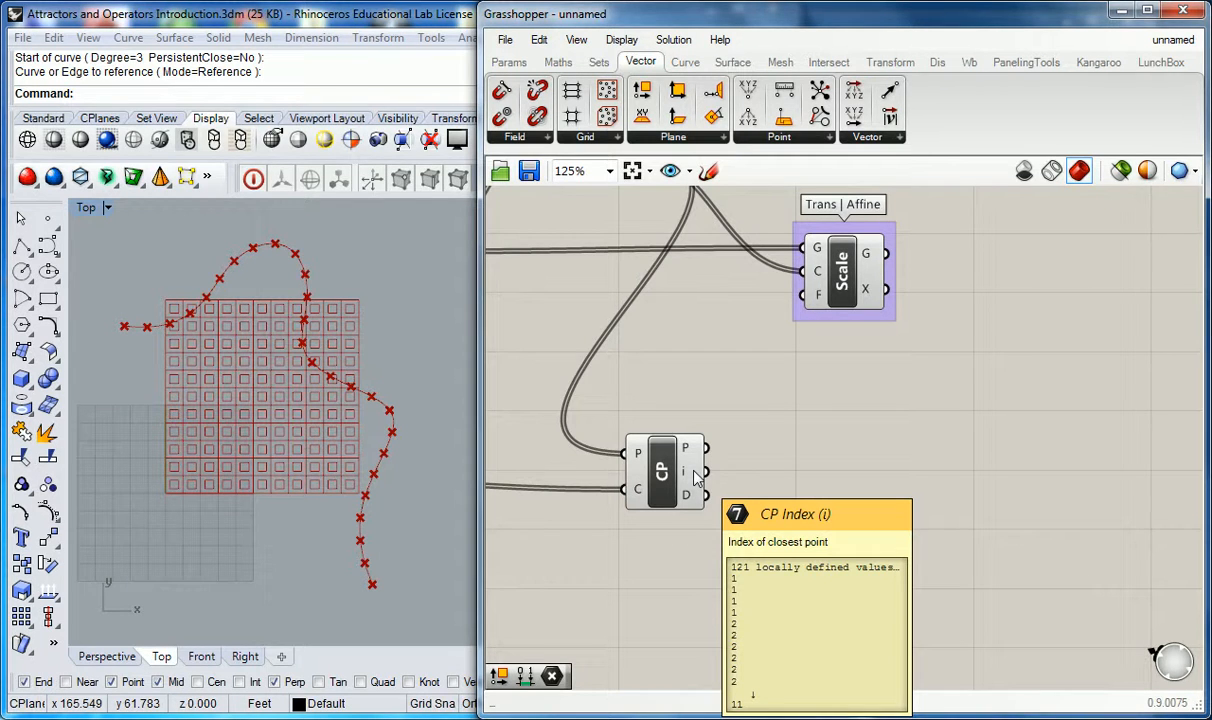
left_click(629, 447)
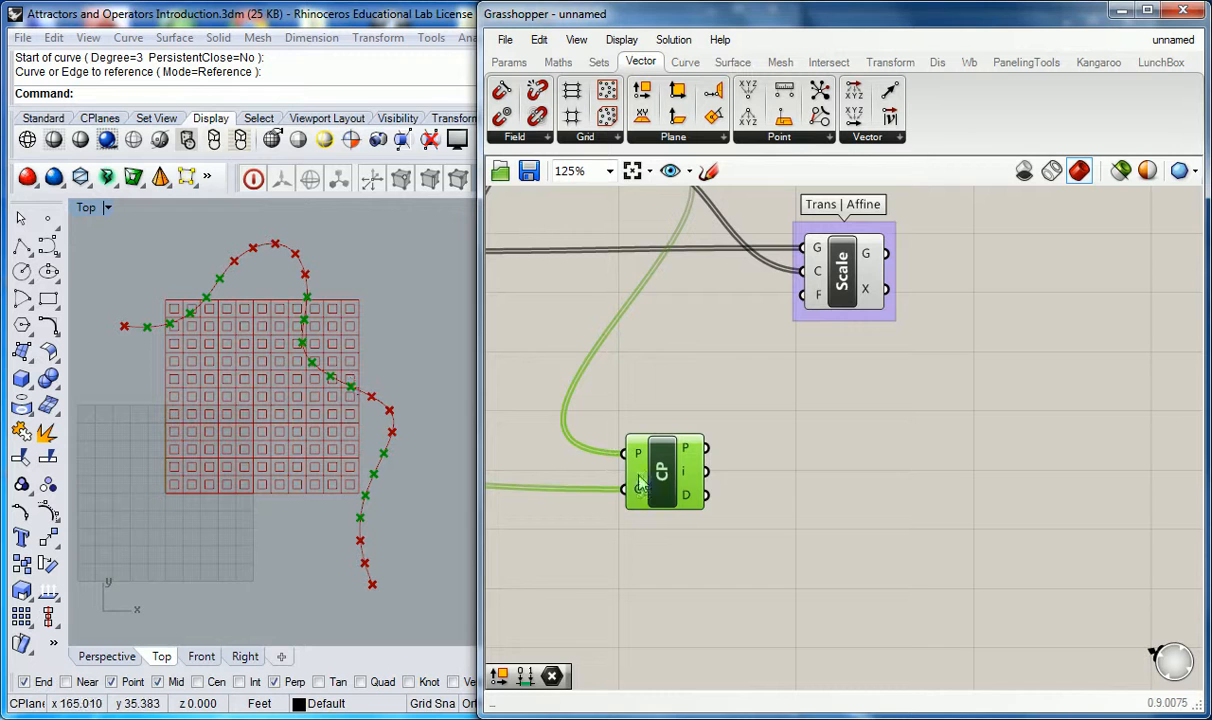
mouse_move(698, 503)
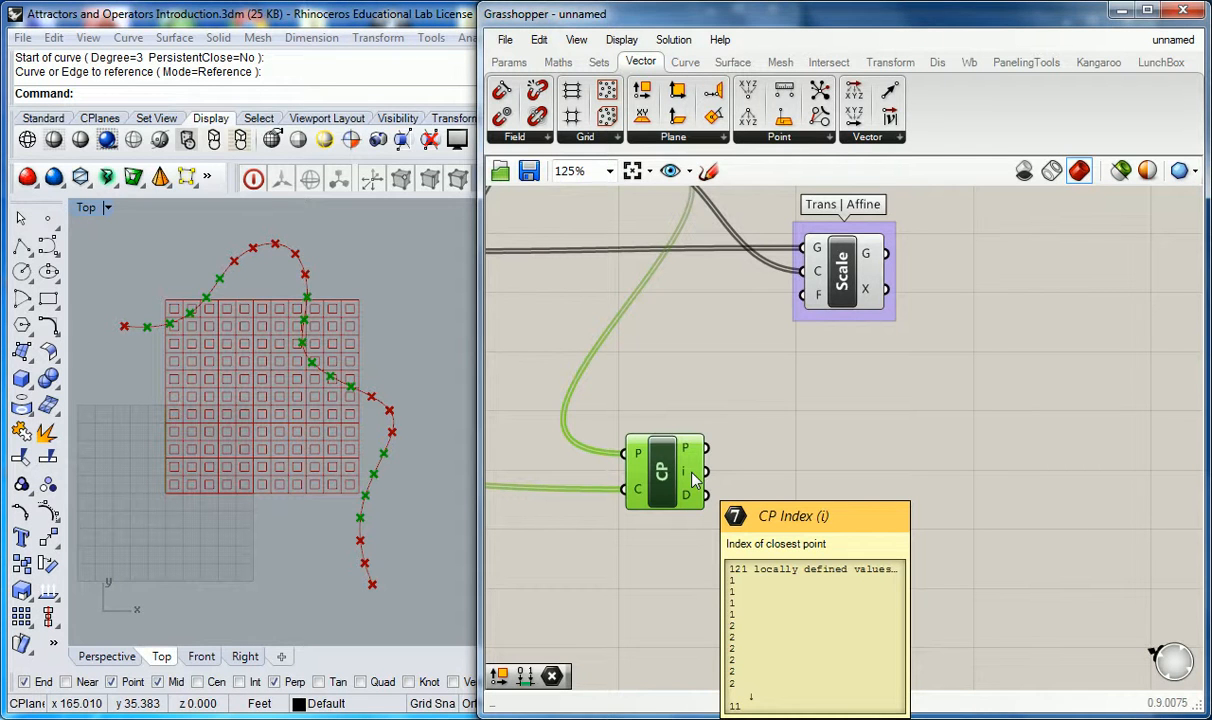
left_click(676, 380)
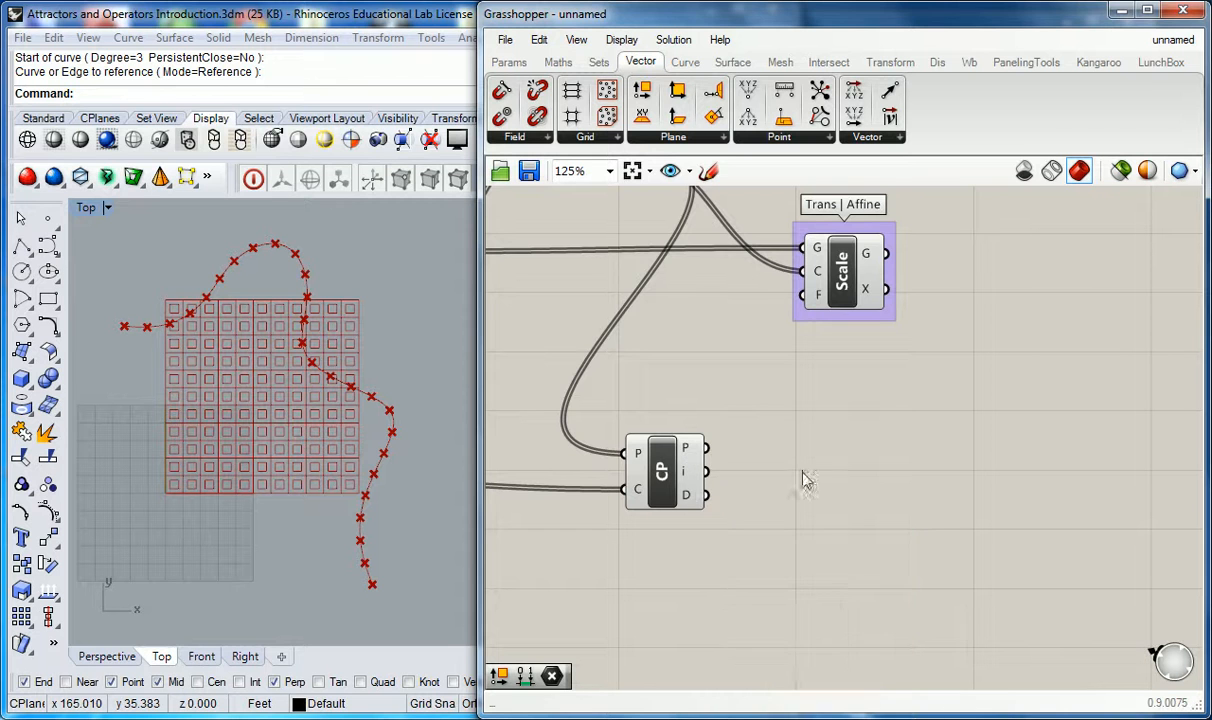
Step: Move the Scale component well away from the Area and Closest Point components to make room between them
scroll(779, 419, "down", 3)
left_click(835, 378)
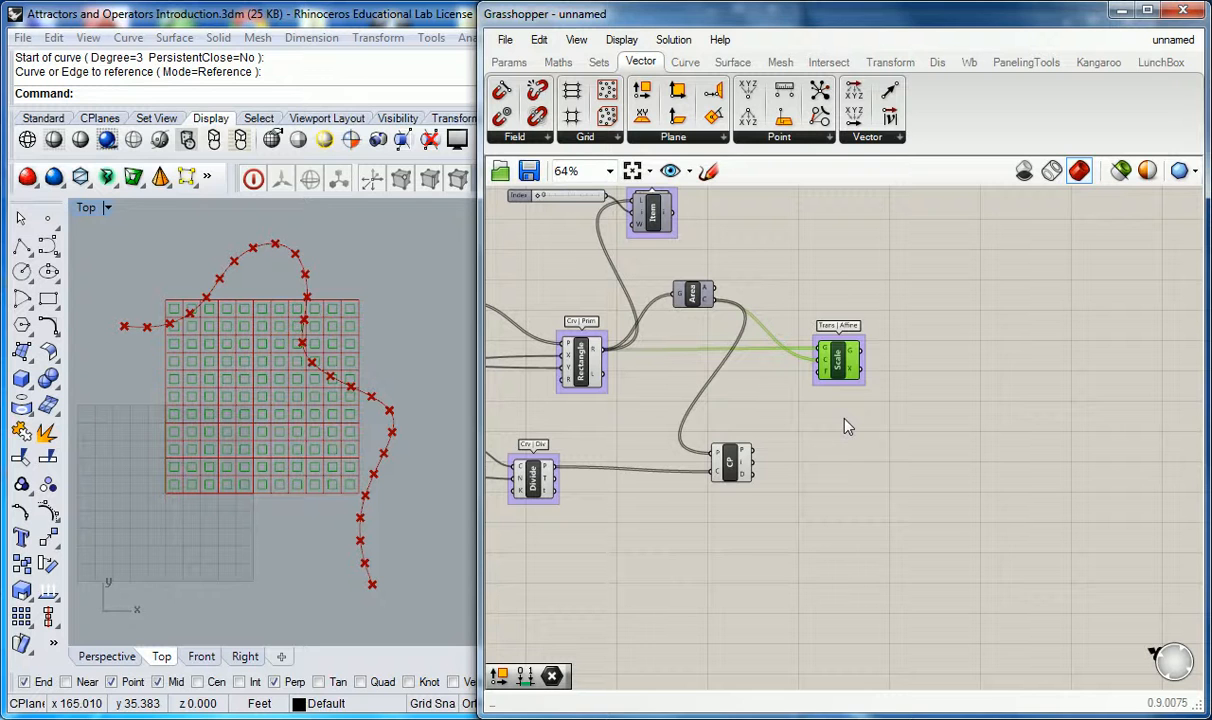
left_click_drag(843, 376, 1101, 381)
left_click(806, 419)
Step: Group the Closest Point component and label the group "Vect | Vect"
scroll(800, 430, "up", 2)
left_click(714, 467)
key("ctrl+g")
left_click(737, 419)
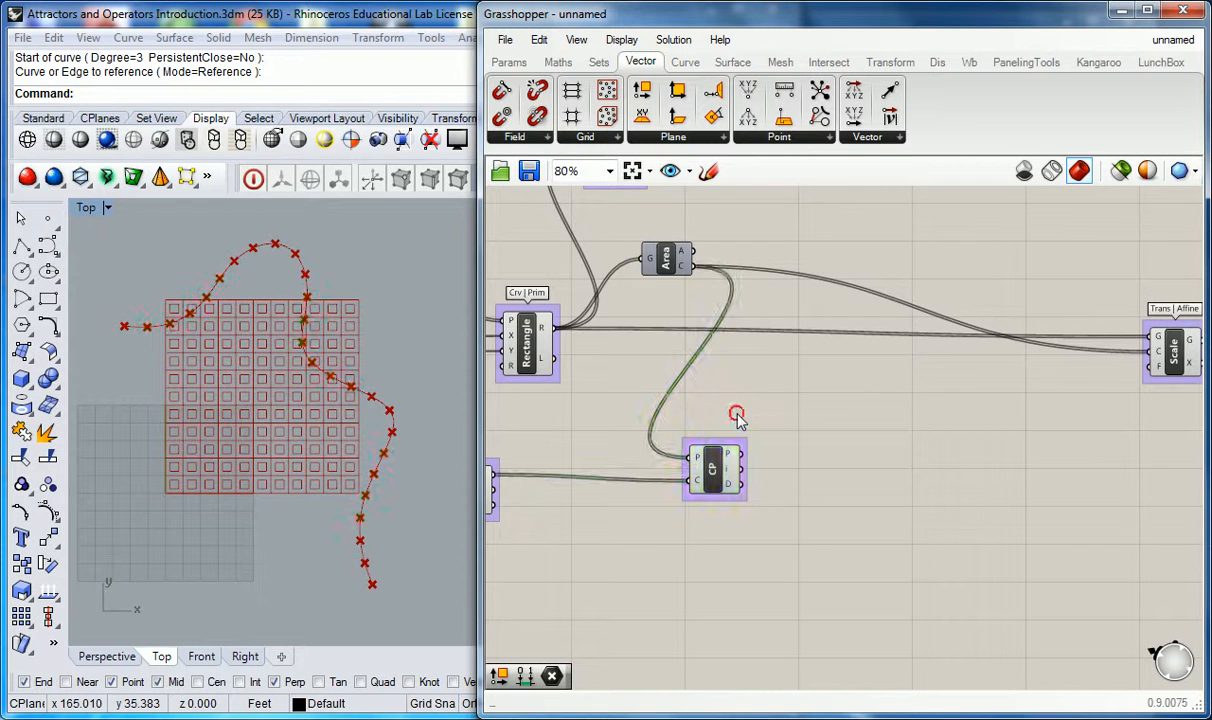
right_click(730, 442)
type("V")
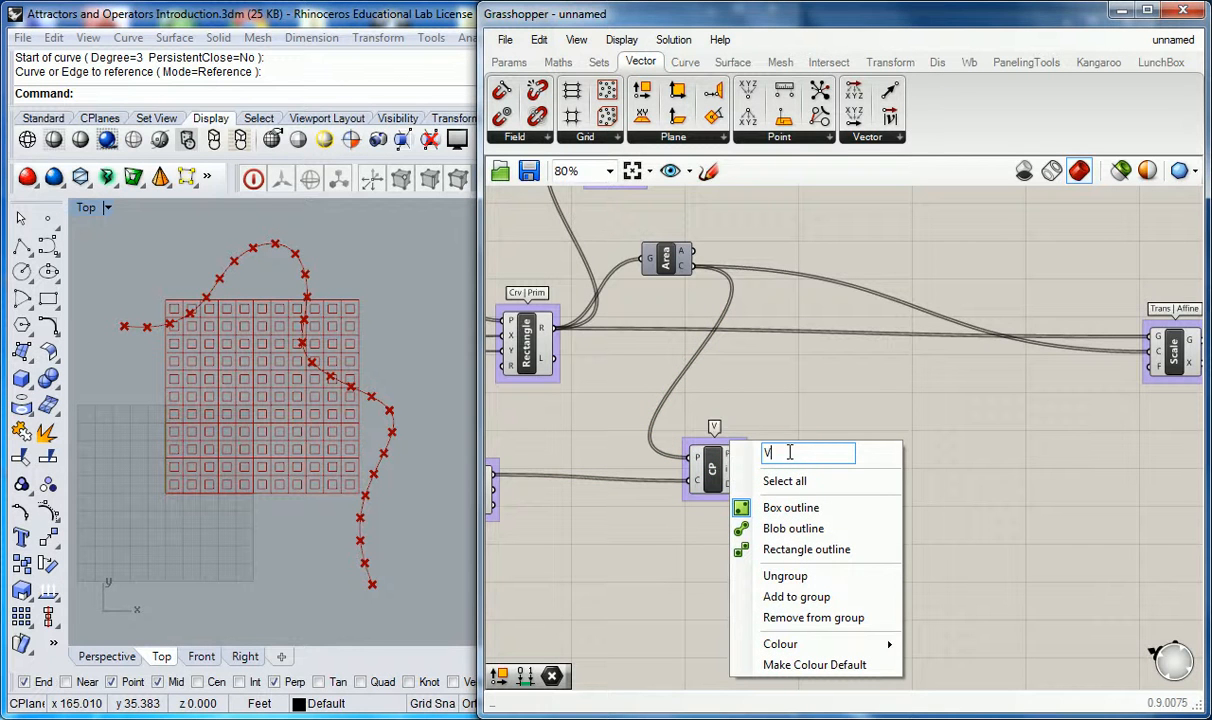
type("ect | Vect")
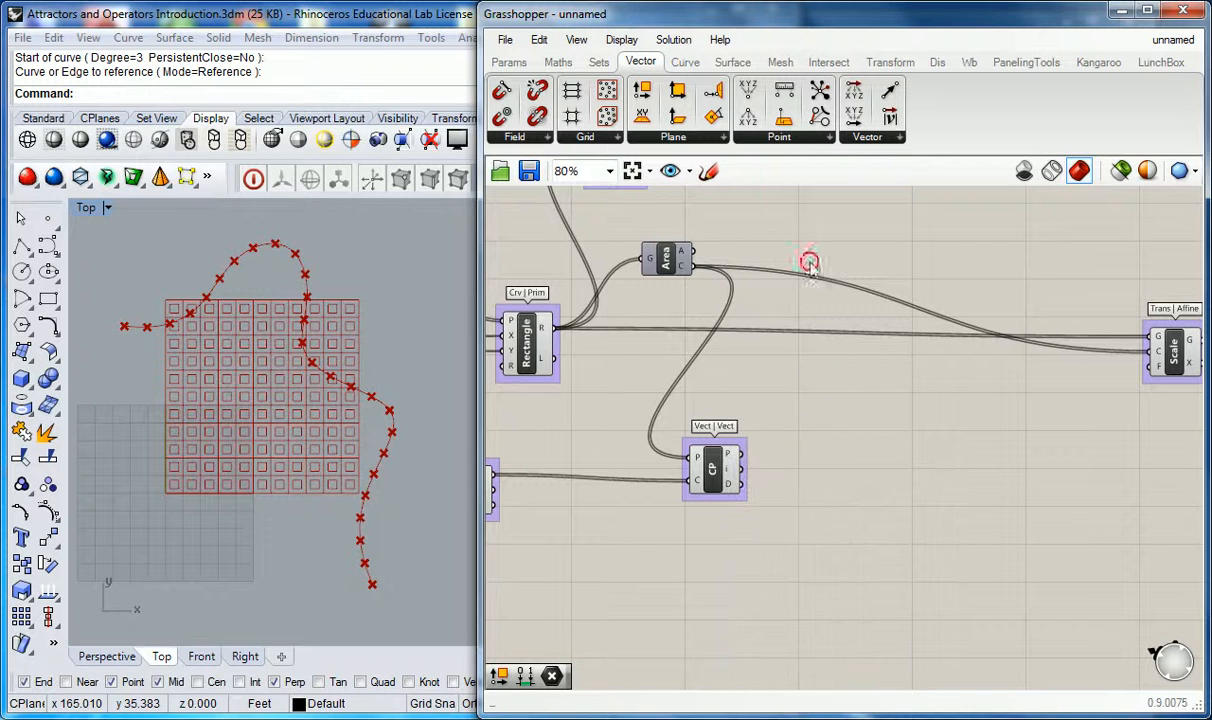
Step: Correct the Closest Point group's label to "Vect | Pt"
right_click(735, 440)
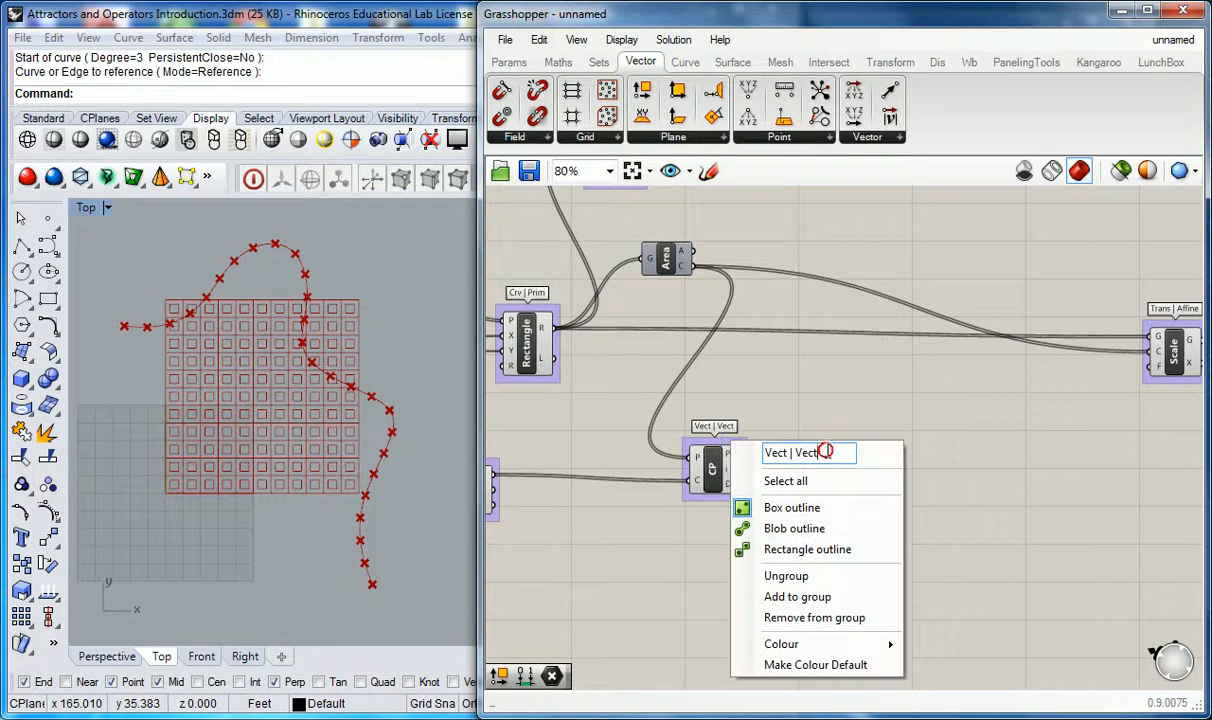
key("BackSpace")
key("BackSpace")
key("BackSpace")
key("BackSpace")
type("Pt")
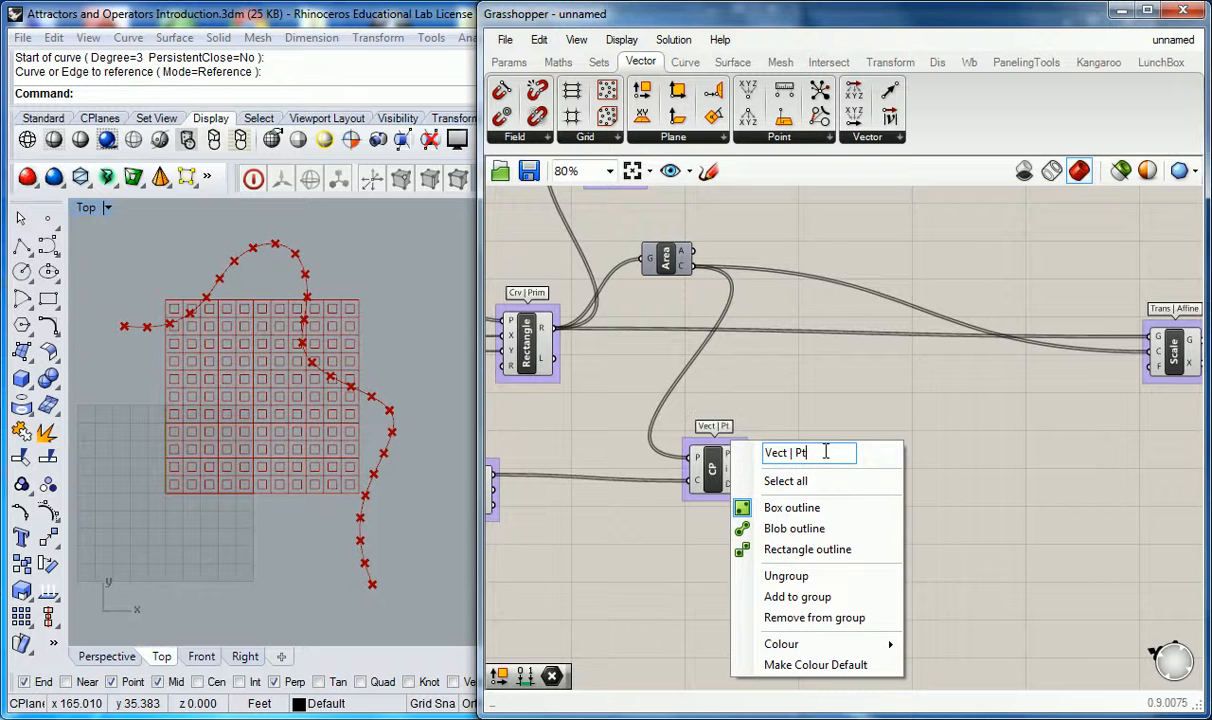
key("Return")
Step: Add a Bounds component beside Closest Point and connect Closest Point's D output to its N input
right_click_drag(845, 467, 762, 449)
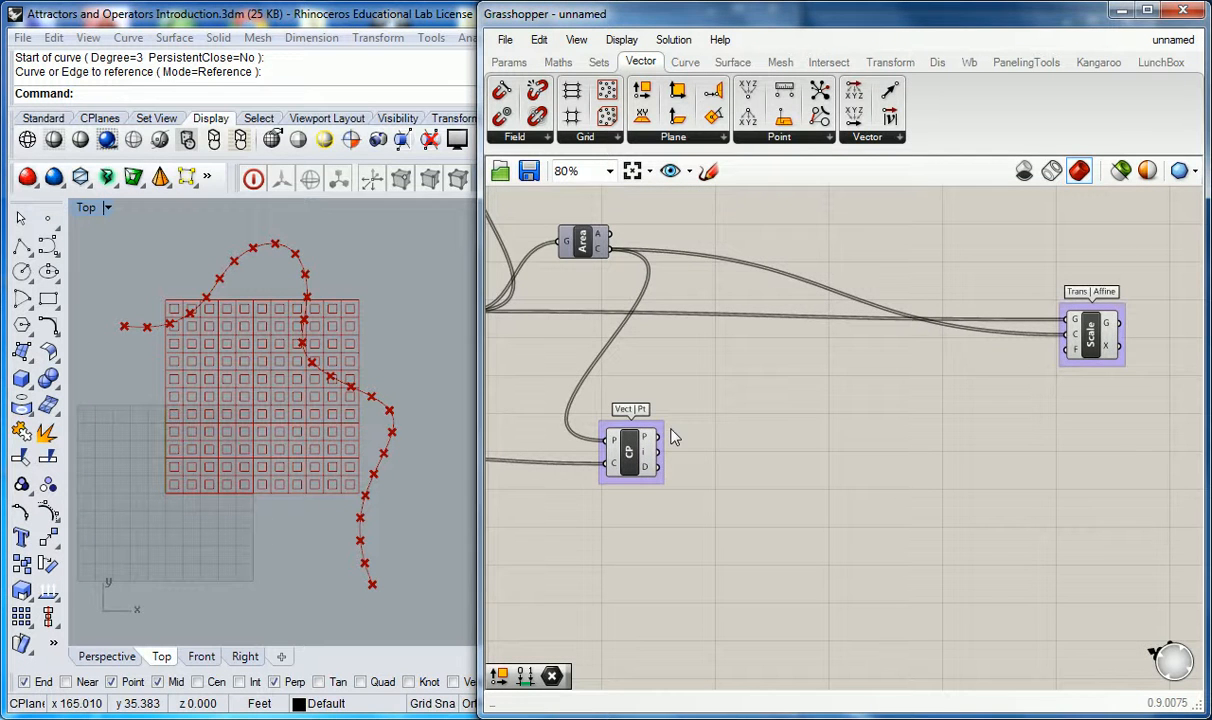
right_click_drag(640, 440, 671, 449)
scroll(757, 460, "up", 1)
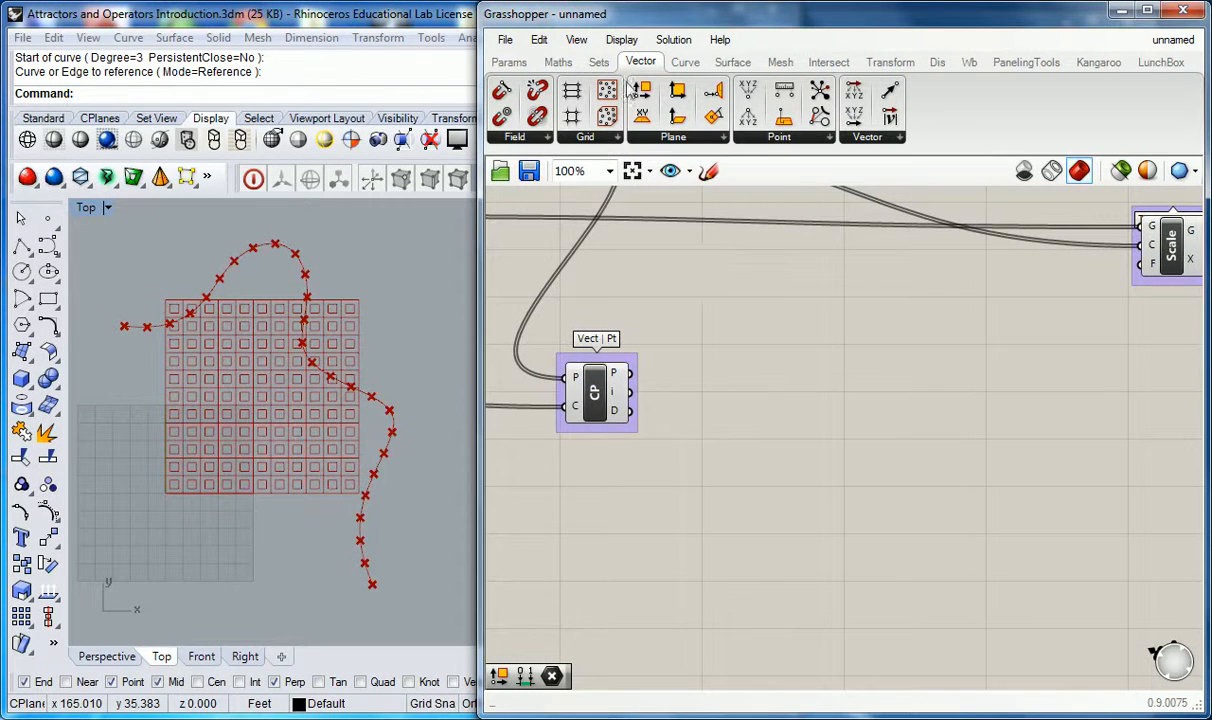
left_click(560, 63)
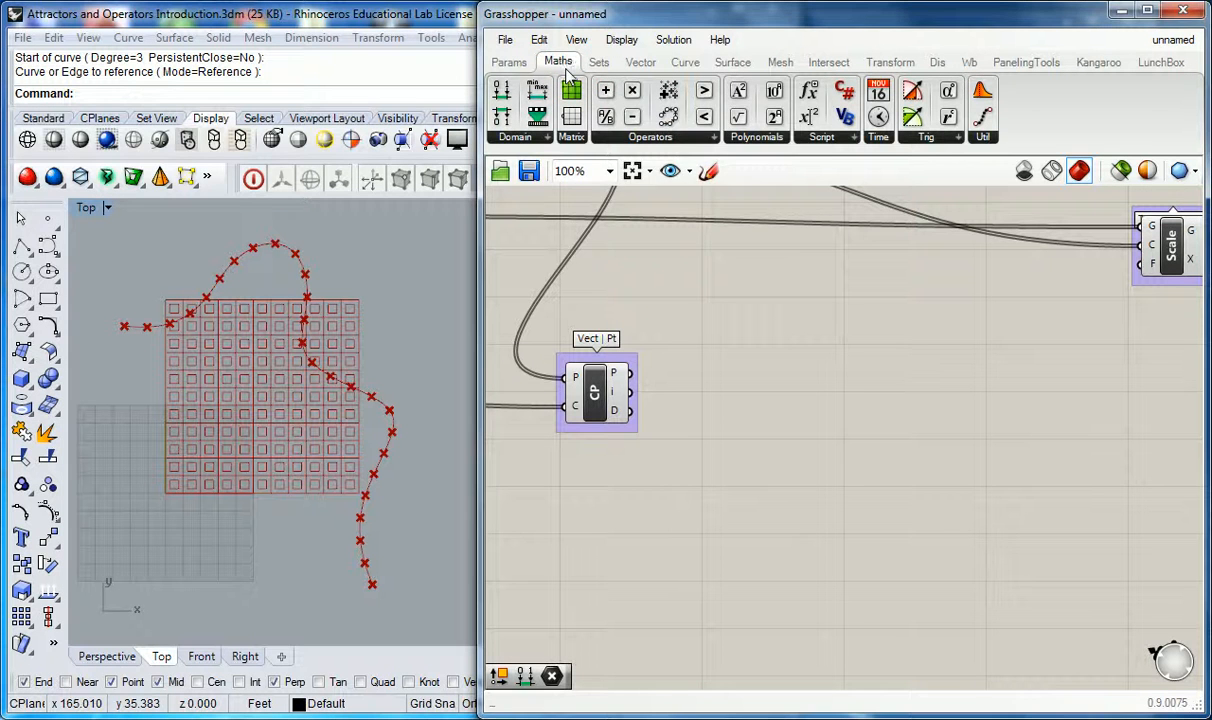
left_click(517, 139)
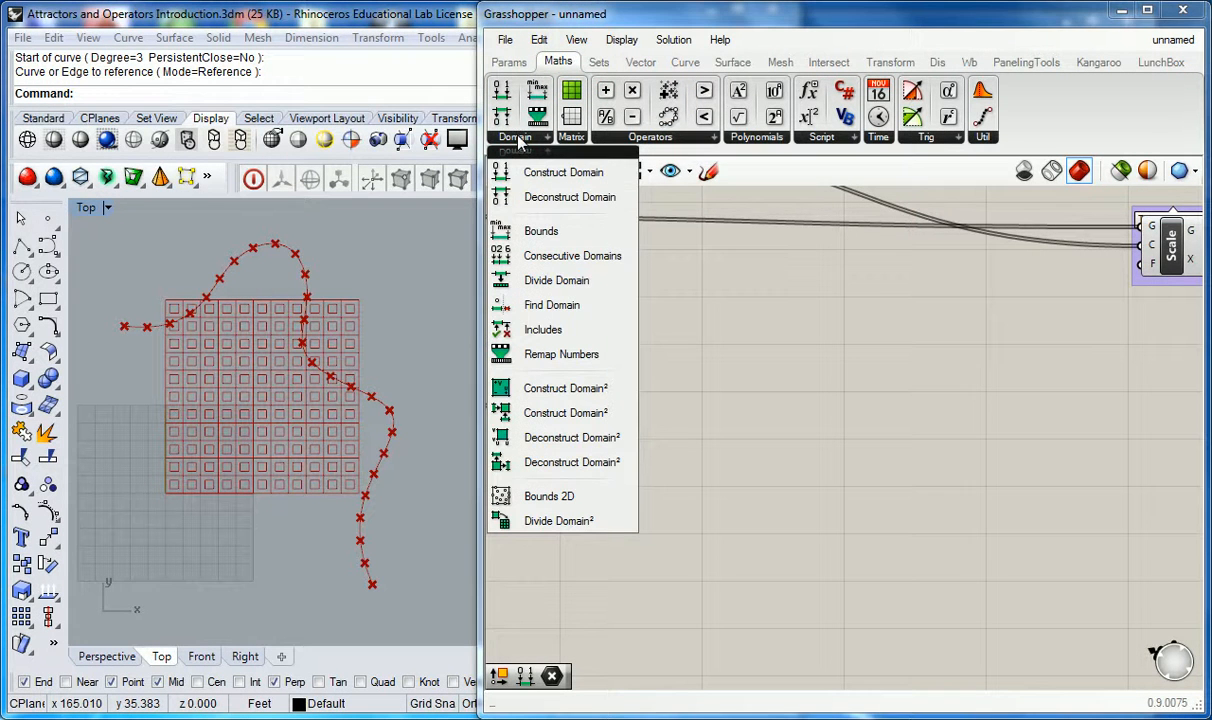
left_click(553, 241)
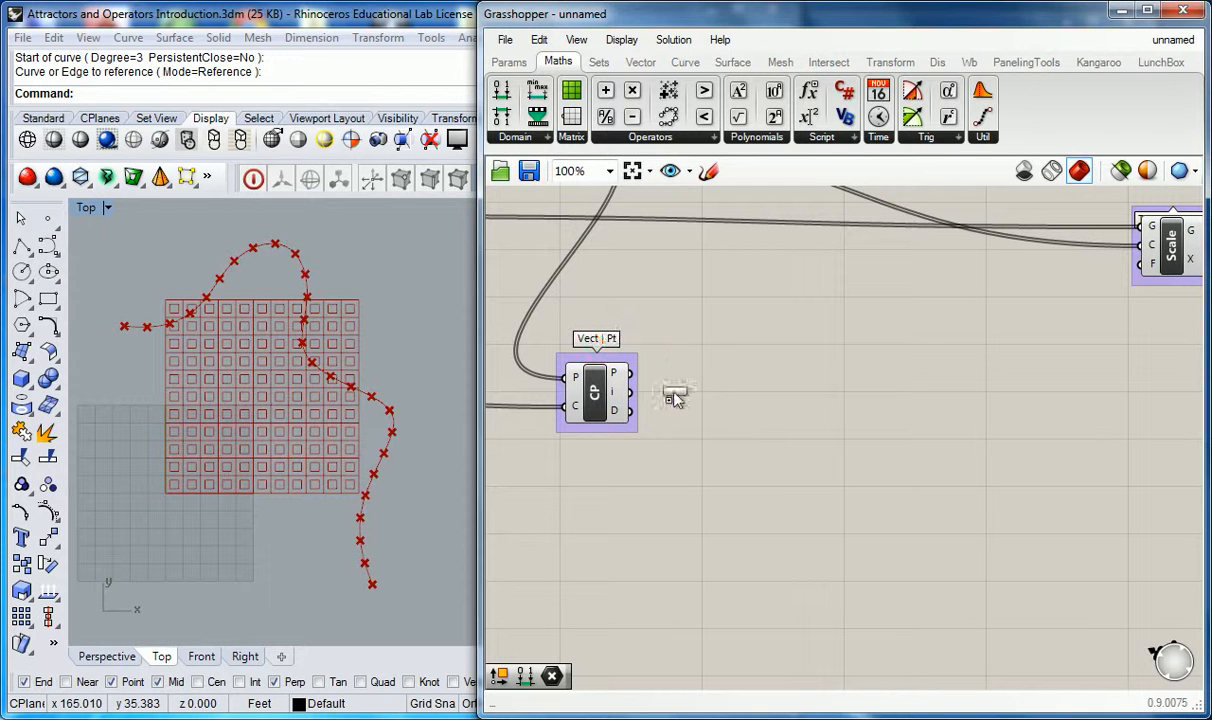
left_click(703, 396)
left_click_drag(676, 405, 715, 478)
left_click(684, 441)
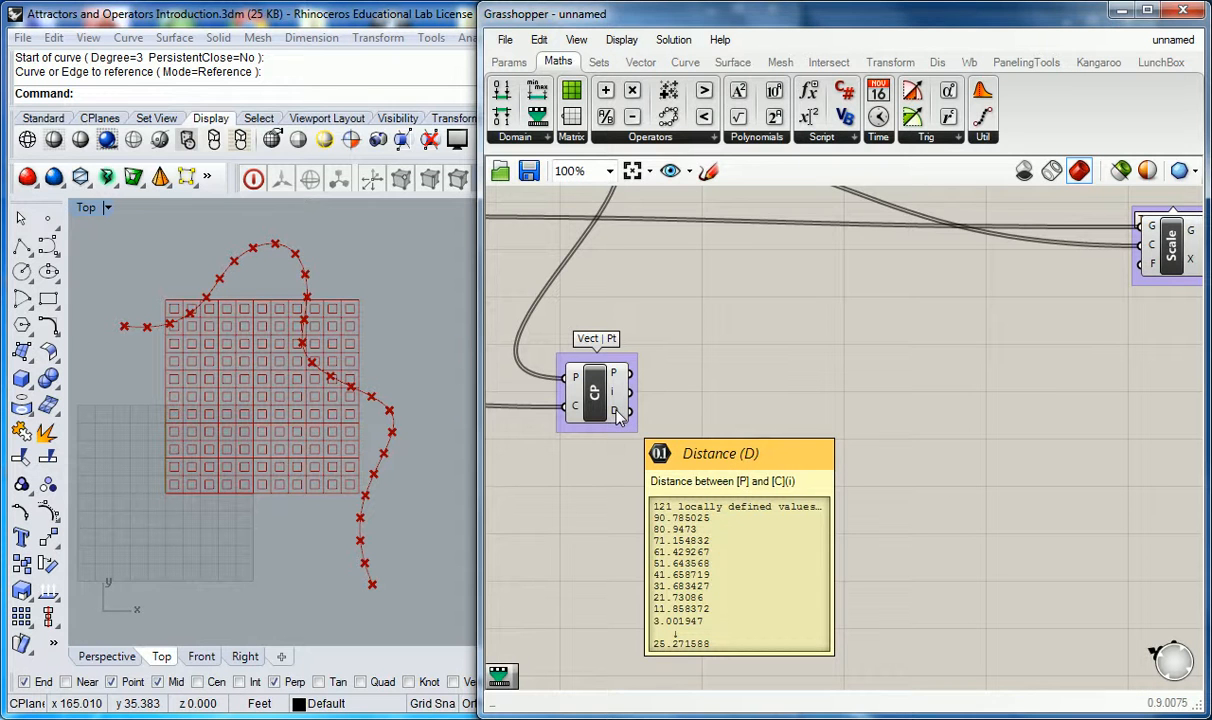
left_click_drag(629, 412, 726, 445)
mouse_move(752, 440)
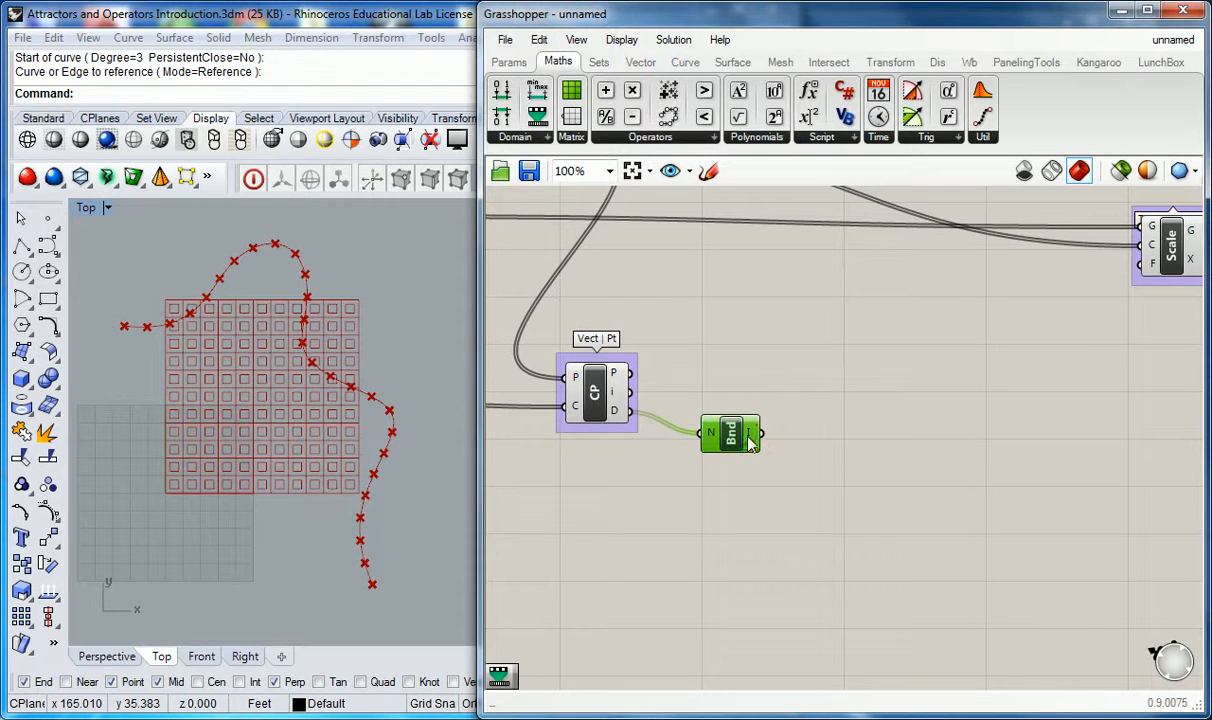
Step: Group the Bounds component and label the group "Math | Dom"
key("ctrl+g")
right_click(752, 414)
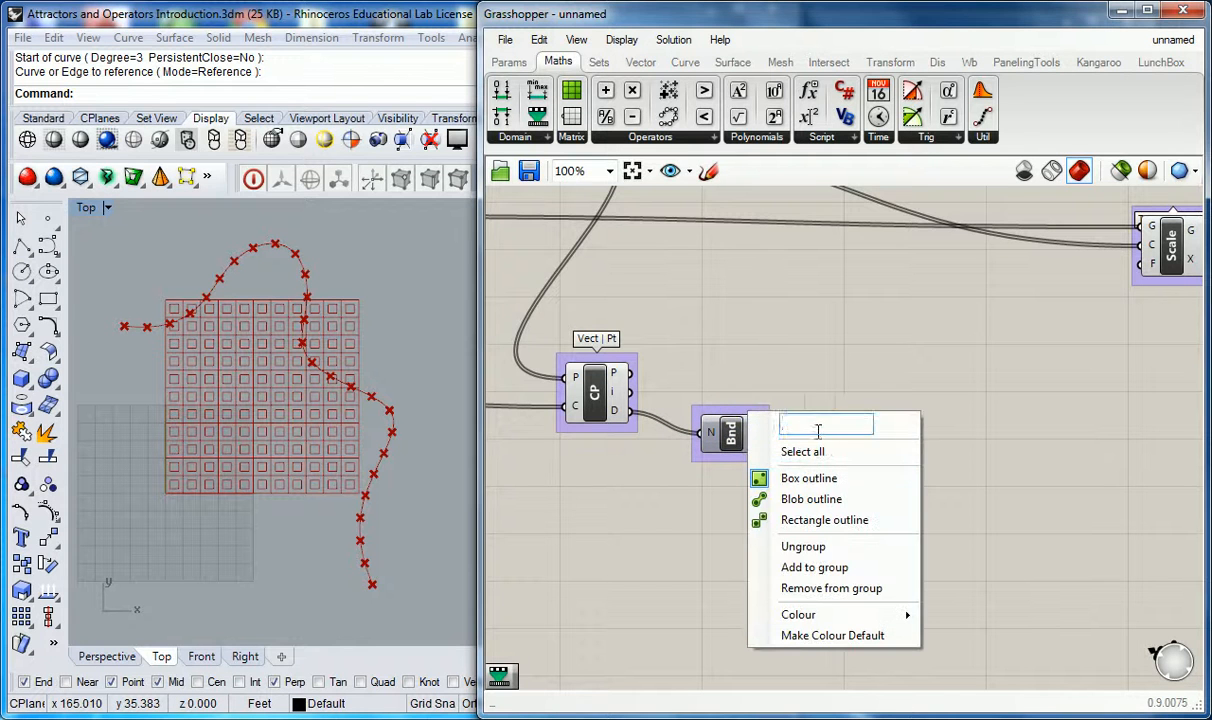
type("Math | Dom")
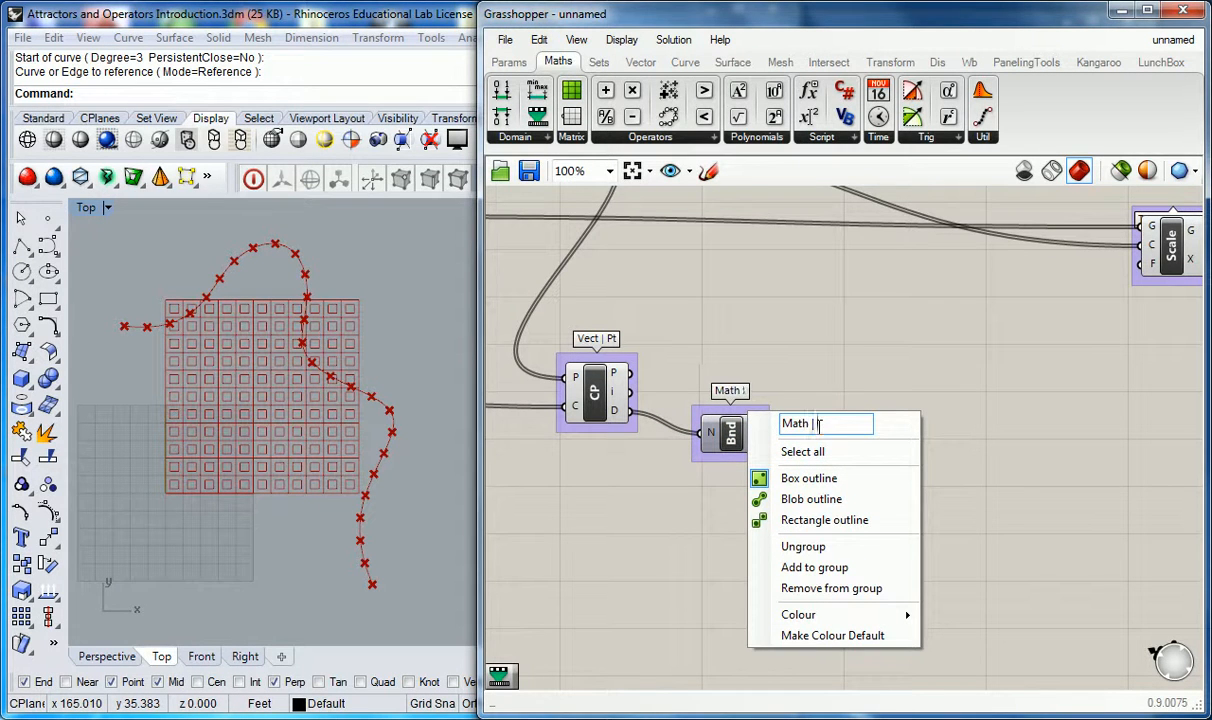
Step: Add a Remap Numbers component beside the Bounds component and arrange the two with space between them
right_click_drag(804, 358, 704, 305)
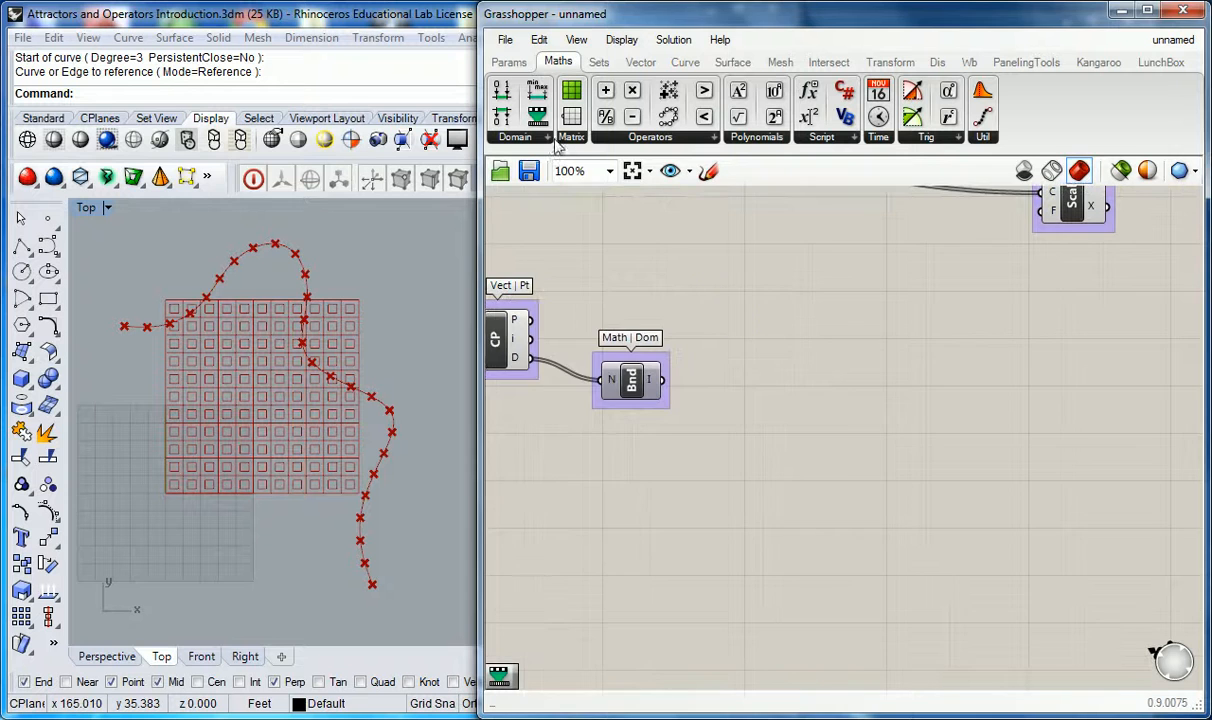
left_click(534, 136)
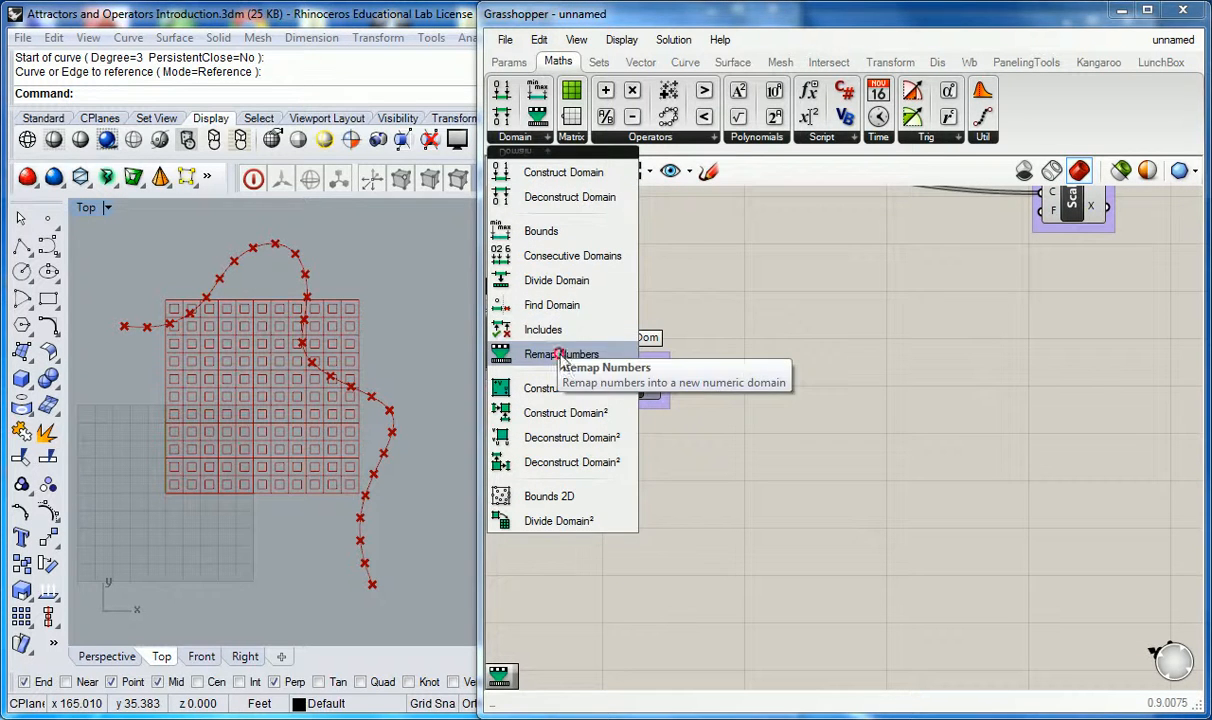
left_click_drag(590, 354, 773, 390)
right_click_drag(667, 384, 679, 395)
left_click_drag(643, 397, 670, 403)
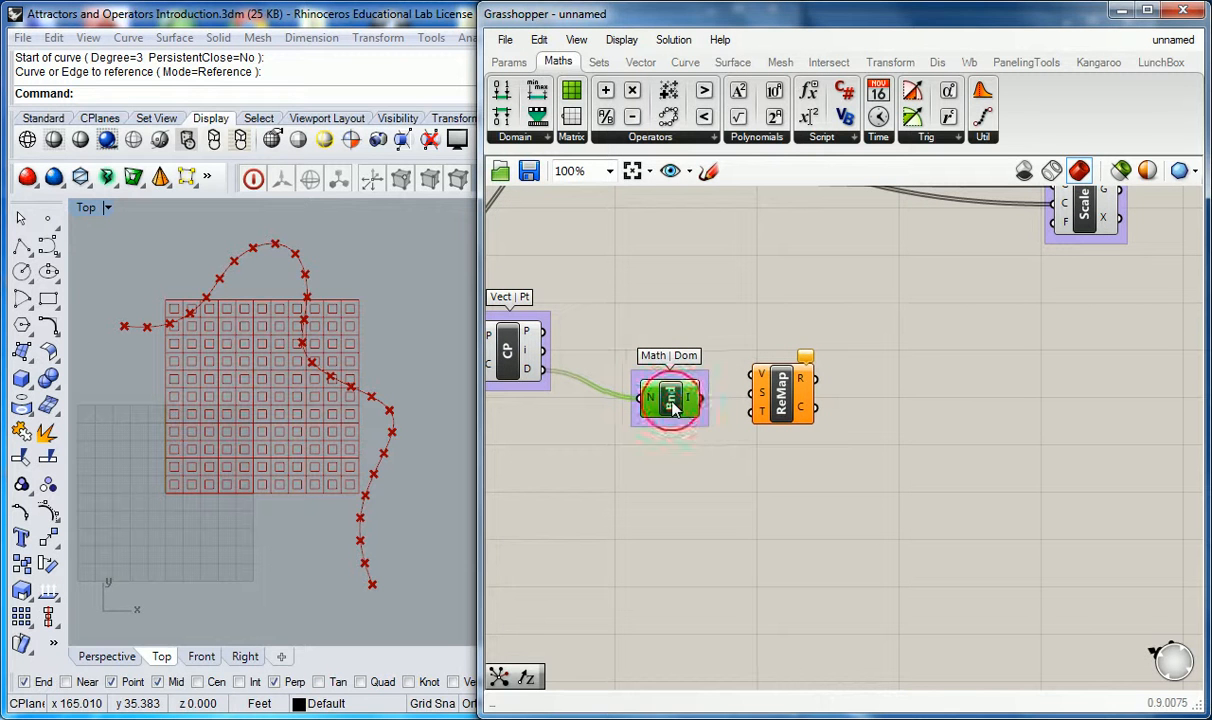
mouse_move(690, 401)
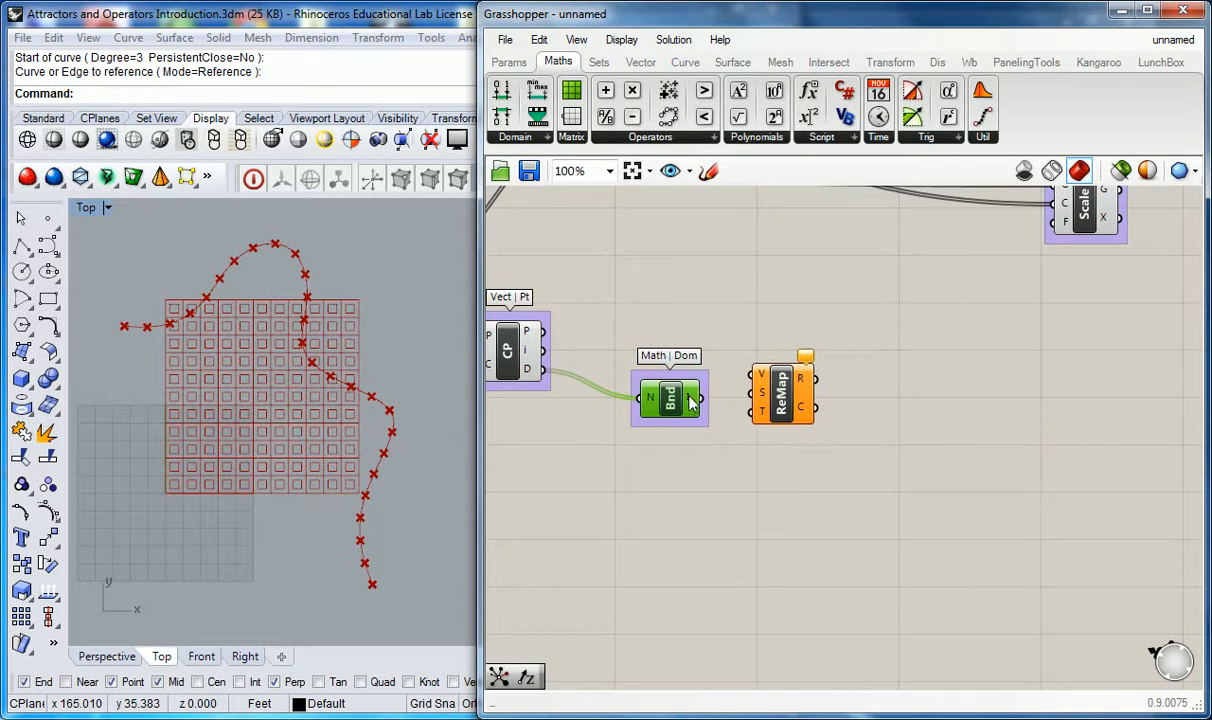
right_click_drag(788, 373, 882, 406)
left_click_drag(882, 410, 892, 370)
left_click(833, 358)
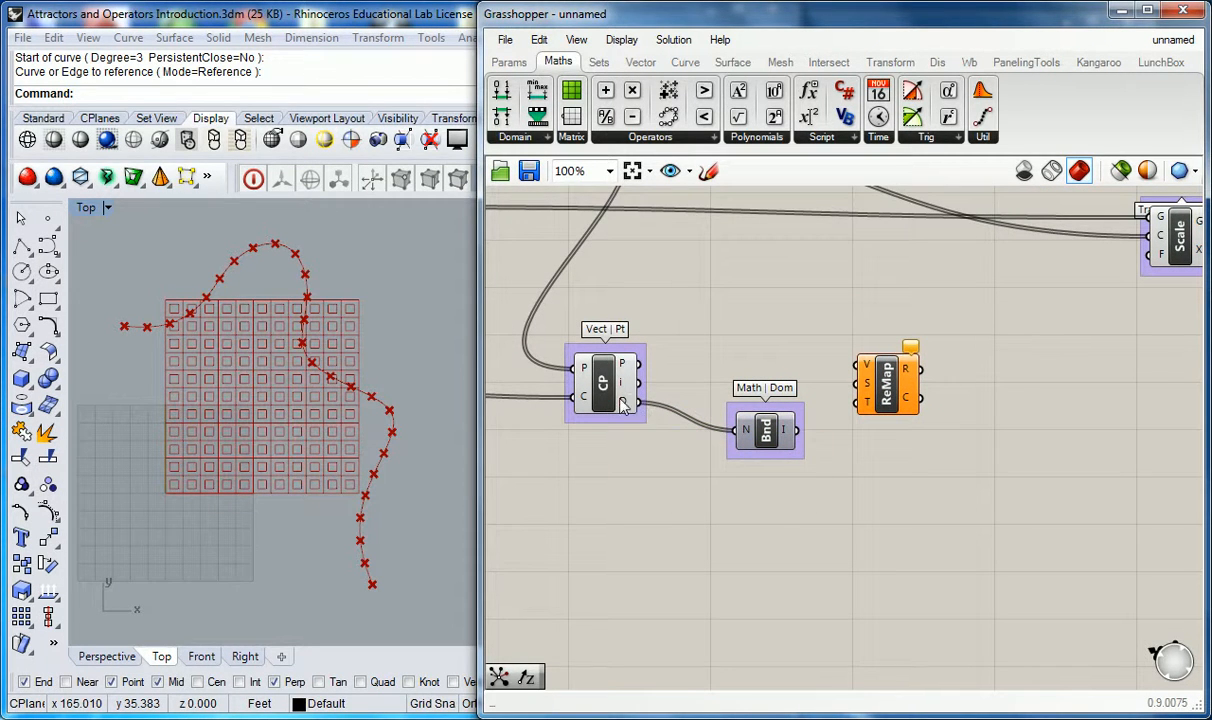
Step: Connect Closest Point's D output to Remap Numbers' V input and Bounds' I output to its S input
mouse_move(623, 404)
left_click_drag(623, 404, 857, 366)
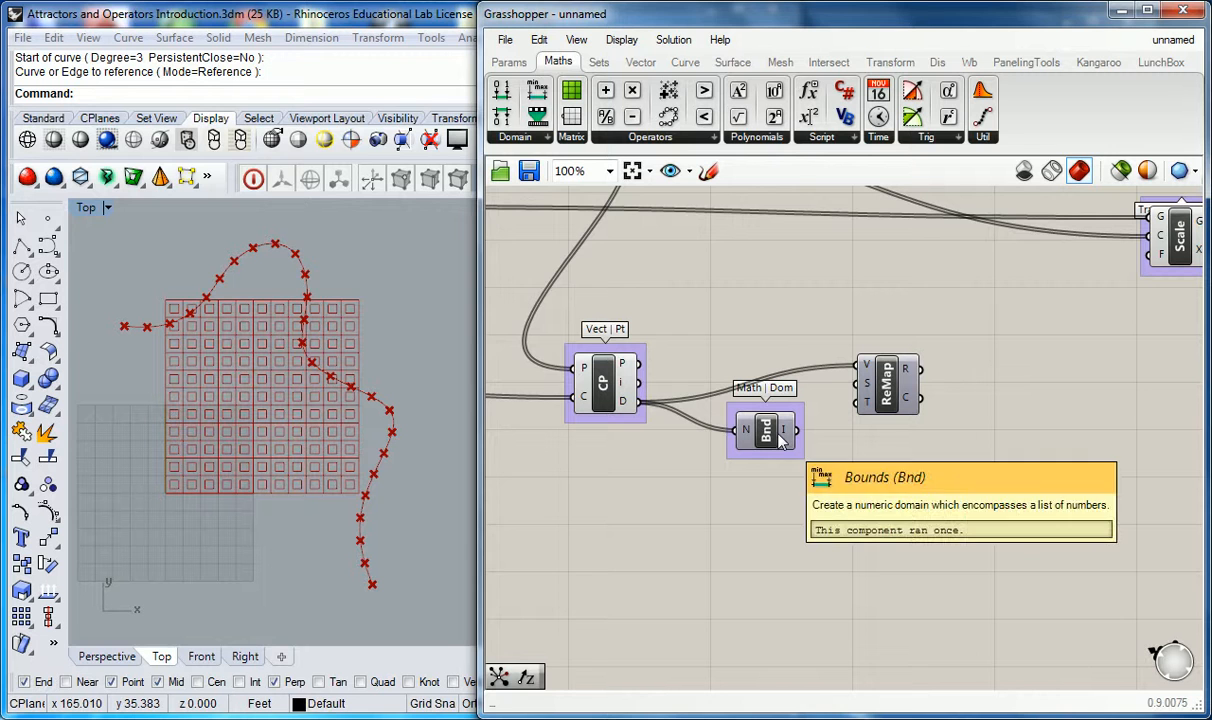
mouse_move(866, 390)
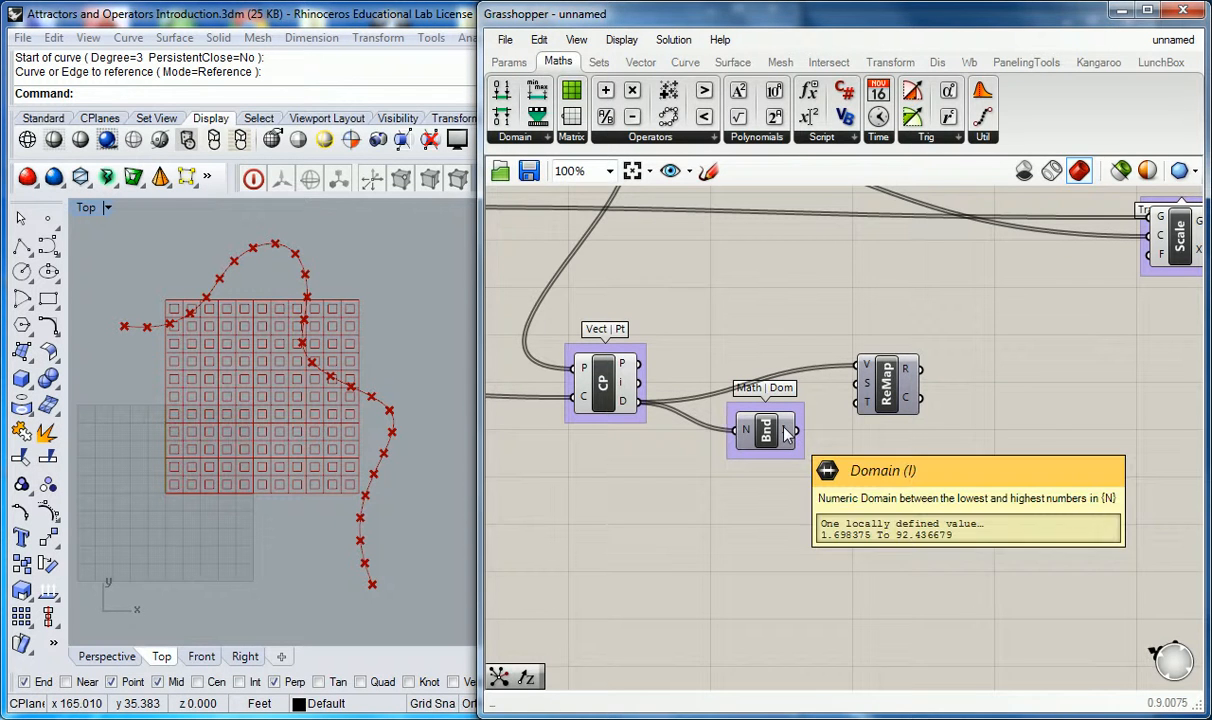
left_click_drag(800, 431, 957, 402)
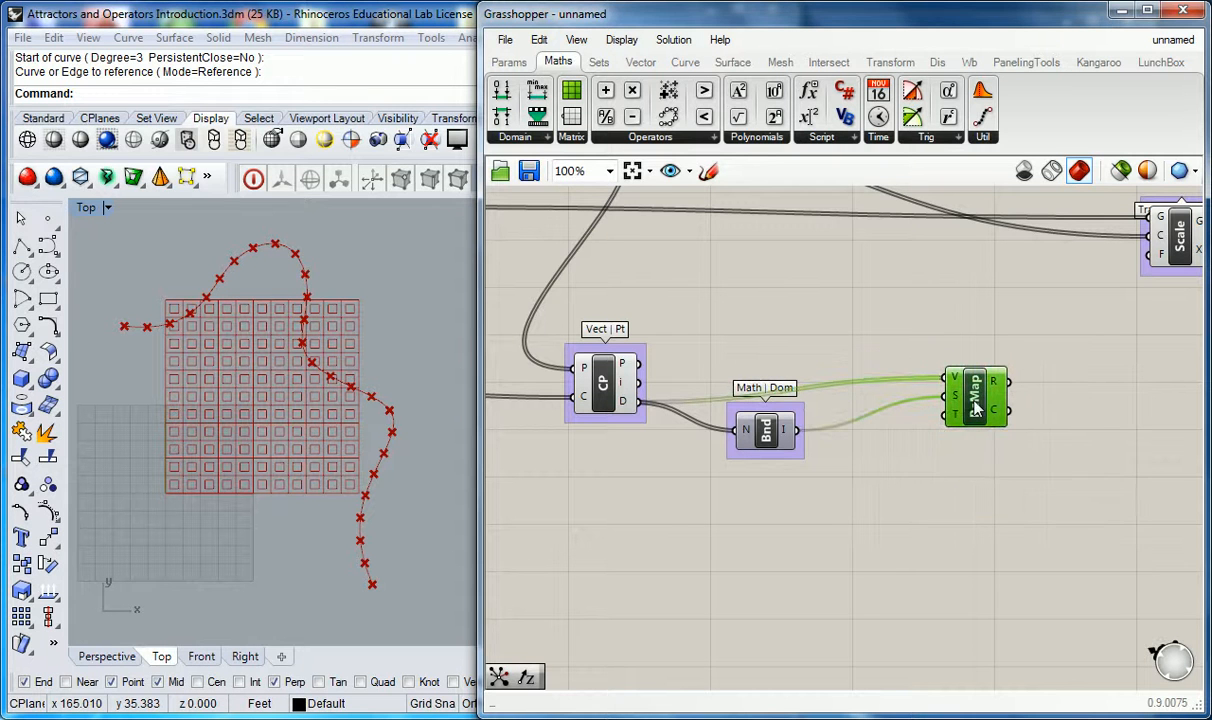
mouse_move(957, 402)
left_click_drag(986, 400, 957, 403)
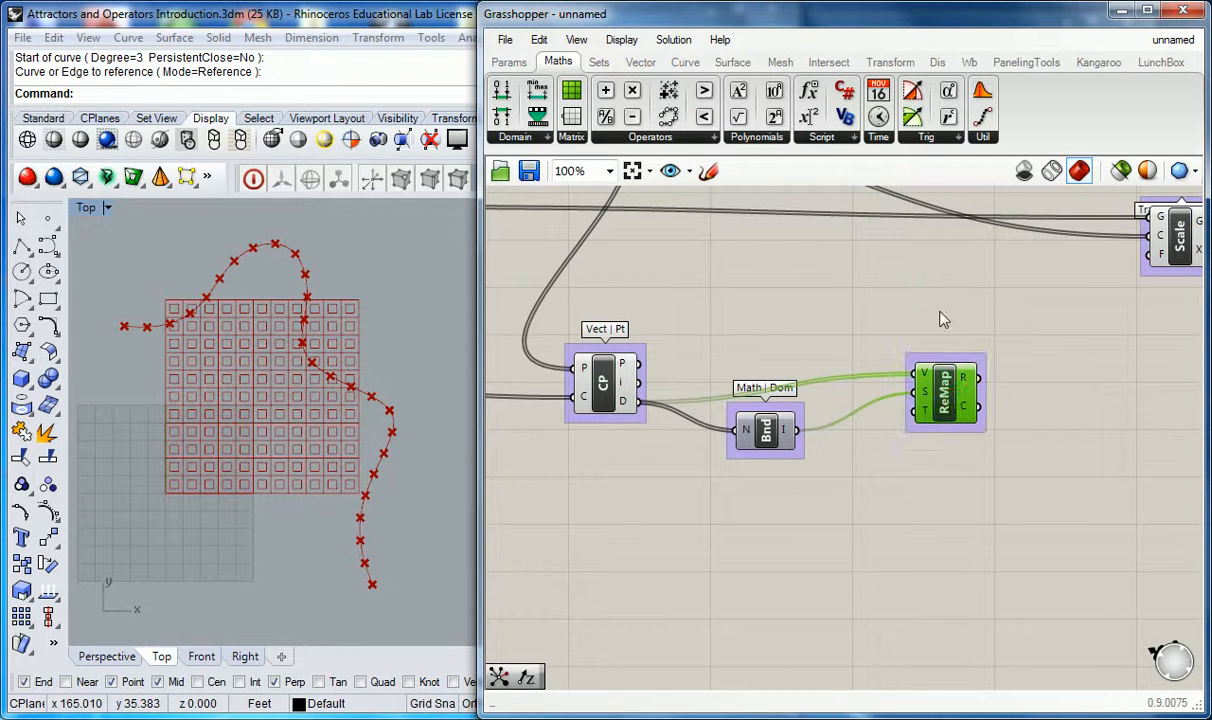
Step: Group the Remap Numbers component and label the group "Maths | Dom"
right_click(952, 354)
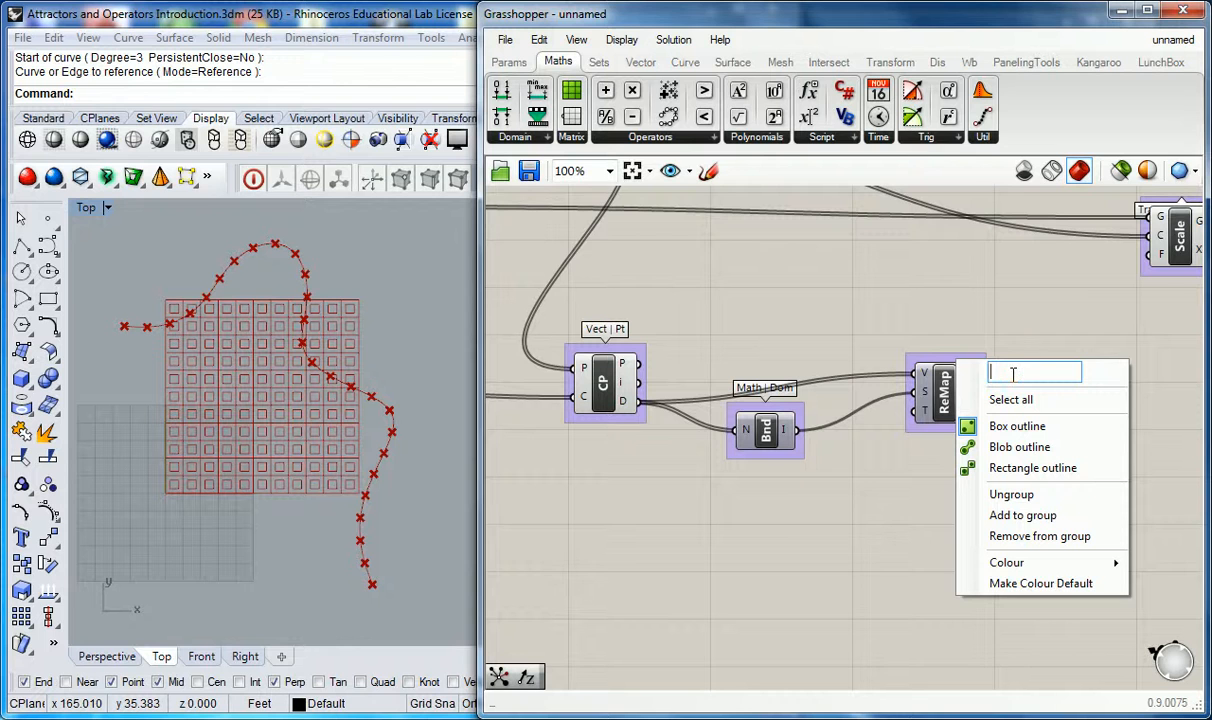
type("MAths | Dom")
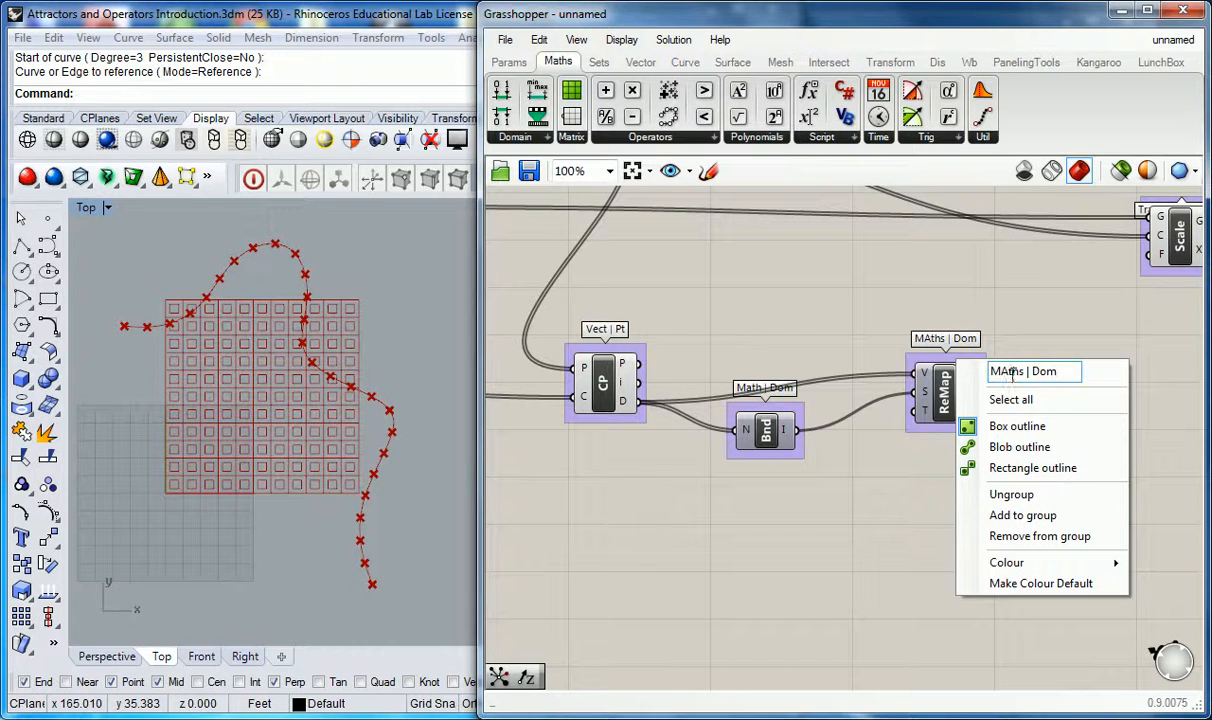
left_click(1008, 373)
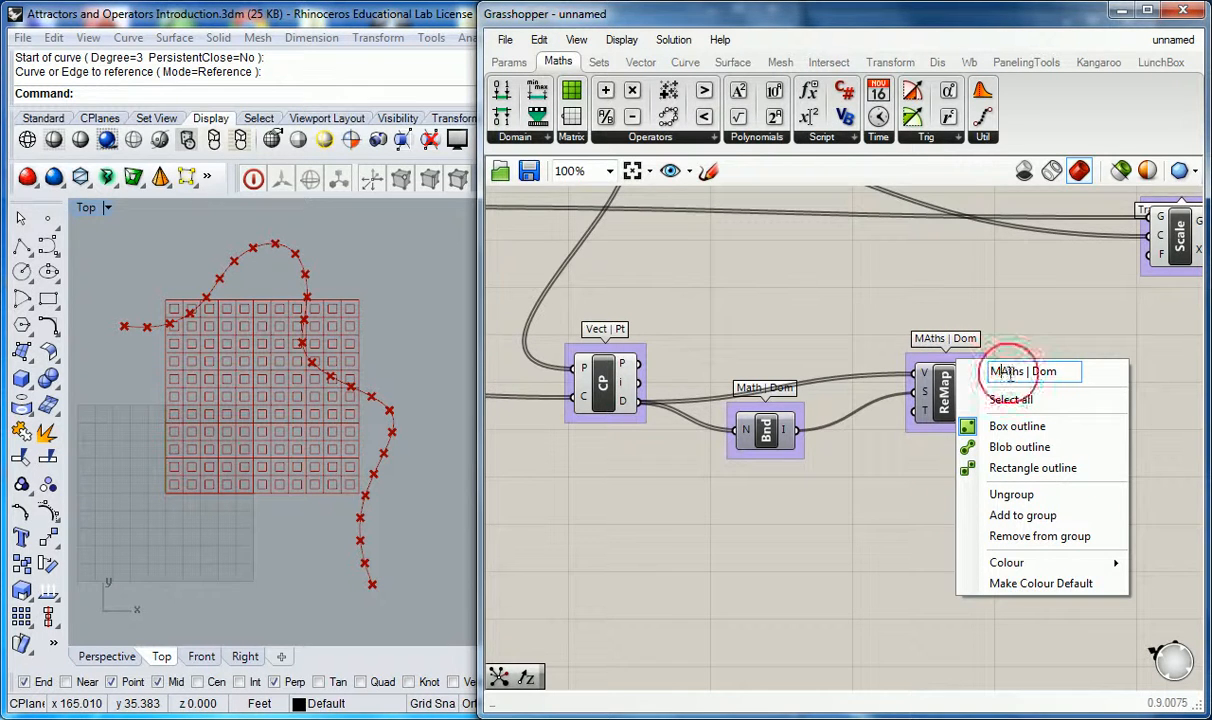
key("BackSpace")
type("a")
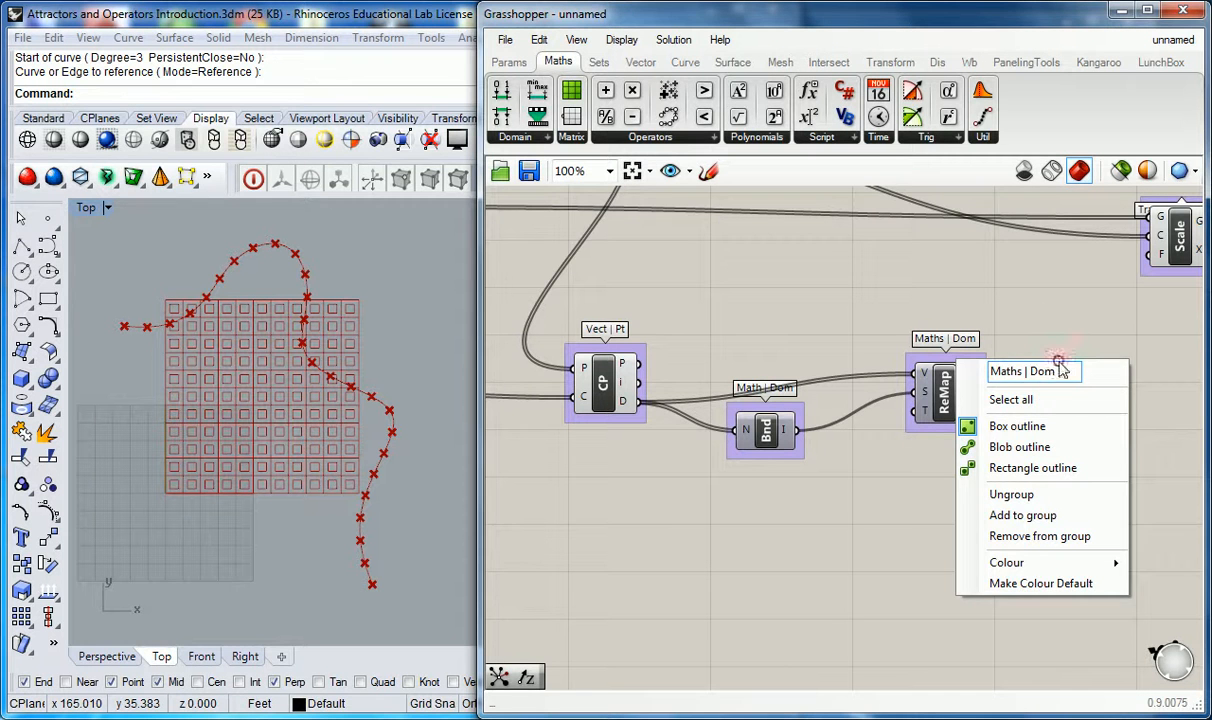
left_click(978, 302)
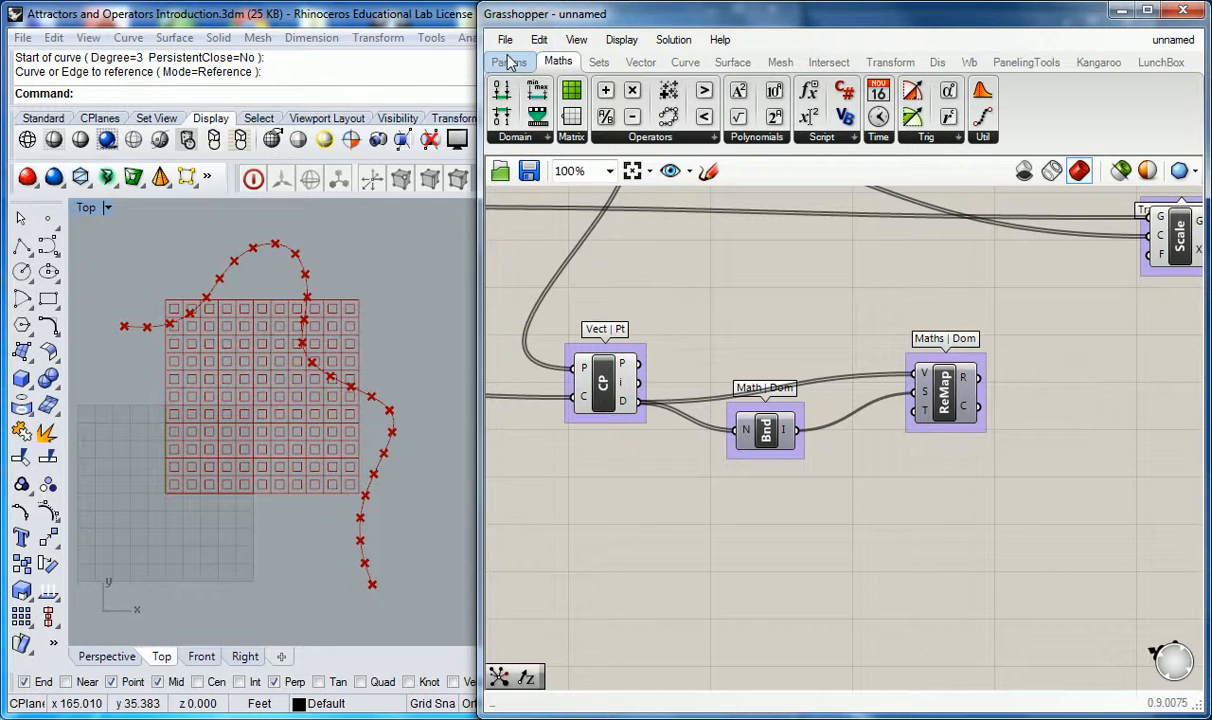
Step: Add a Construct Domain component below Bounds and rearrange Bounds and Remap Numbers to make room for it
left_click(528, 140)
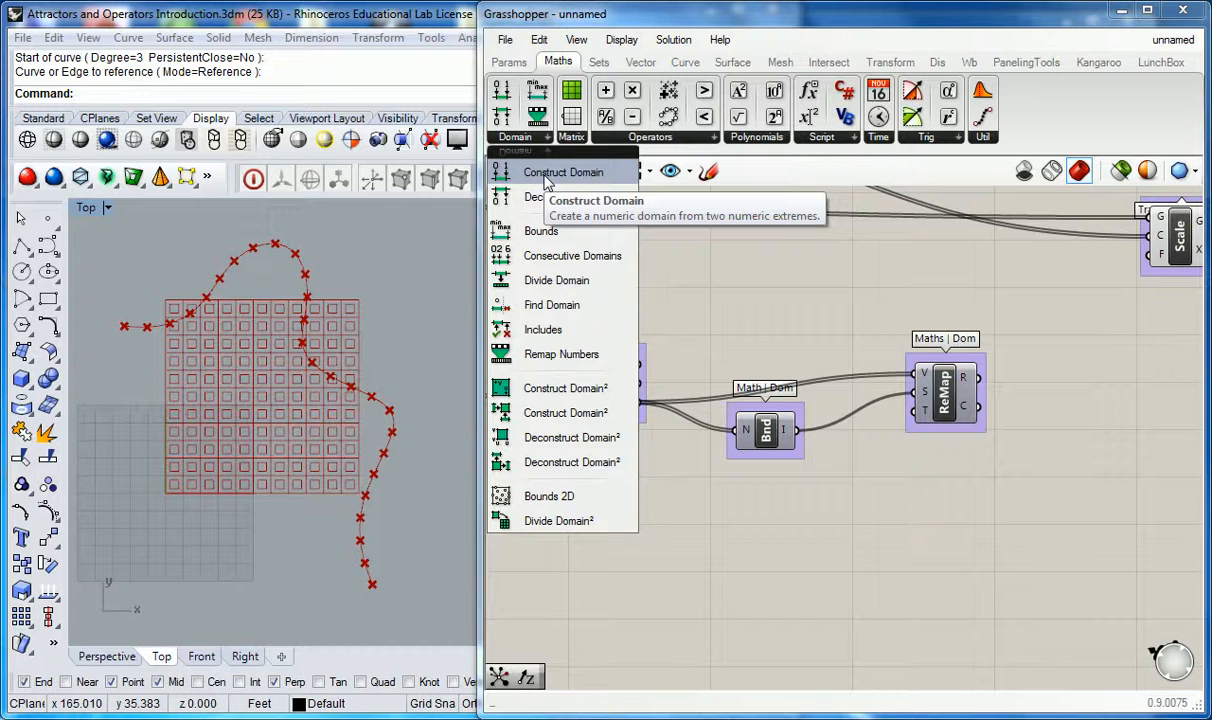
left_click_drag(546, 182, 841, 540)
left_click_drag(772, 431, 787, 469)
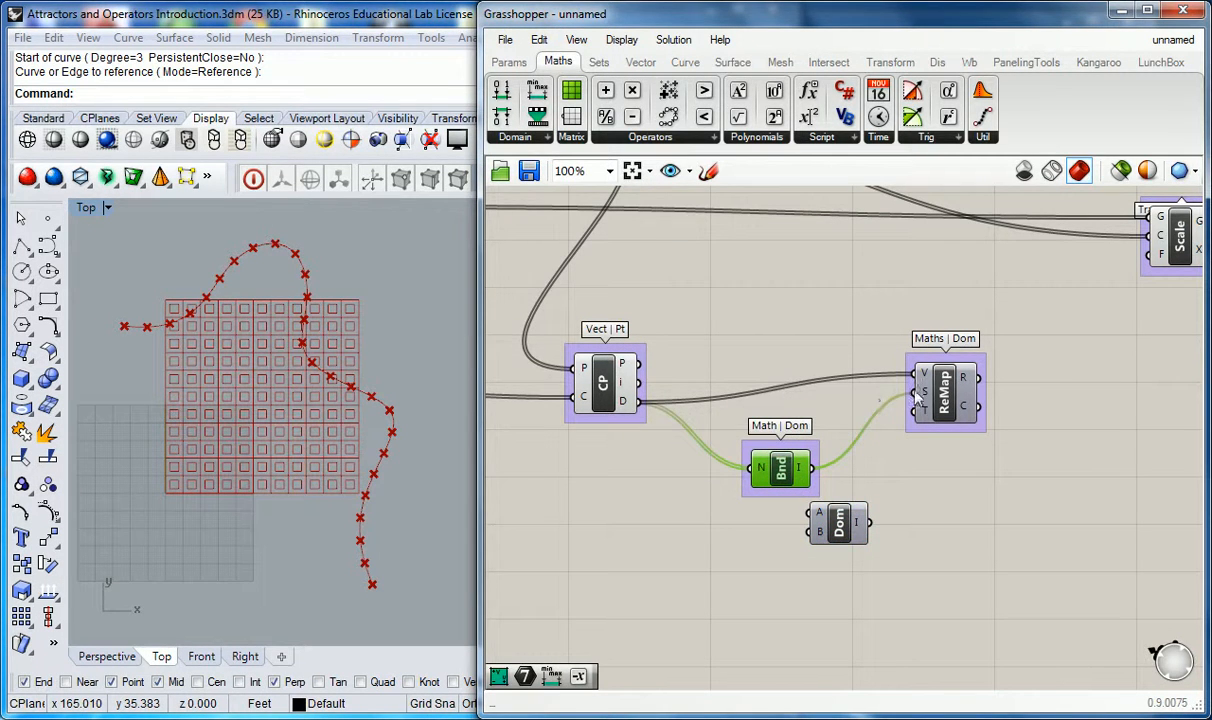
left_click_drag(913, 398, 901, 390)
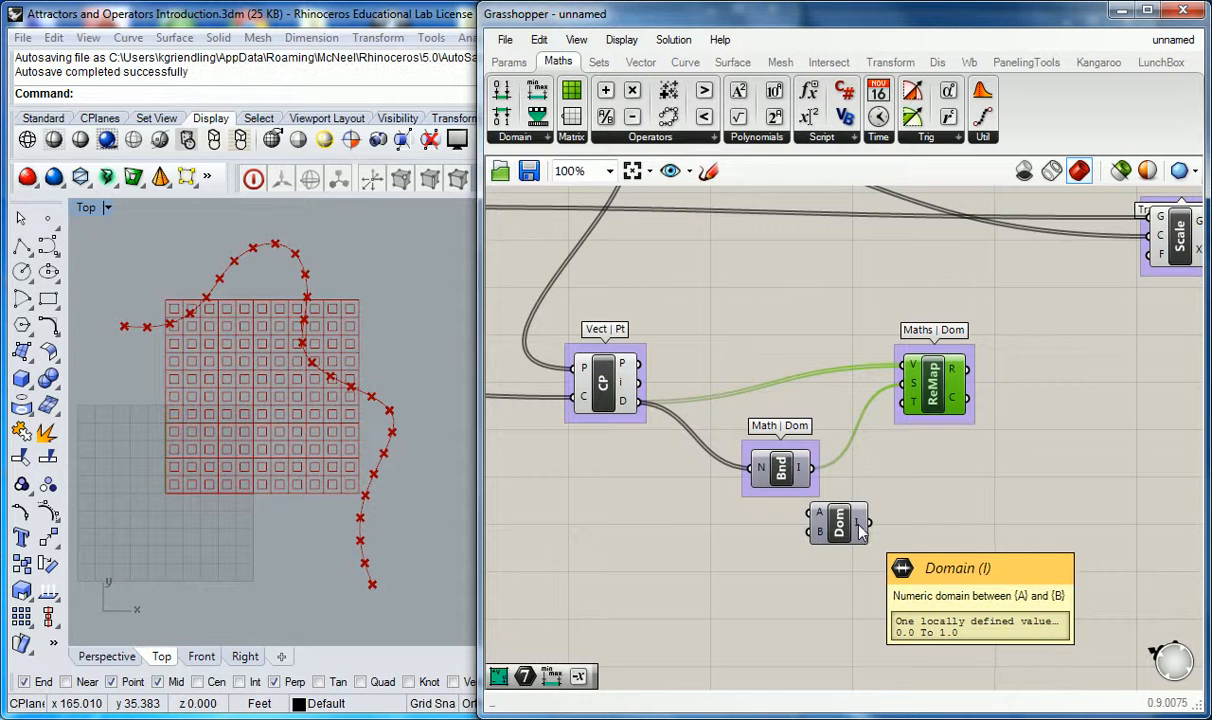
left_click_drag(826, 525, 846, 558)
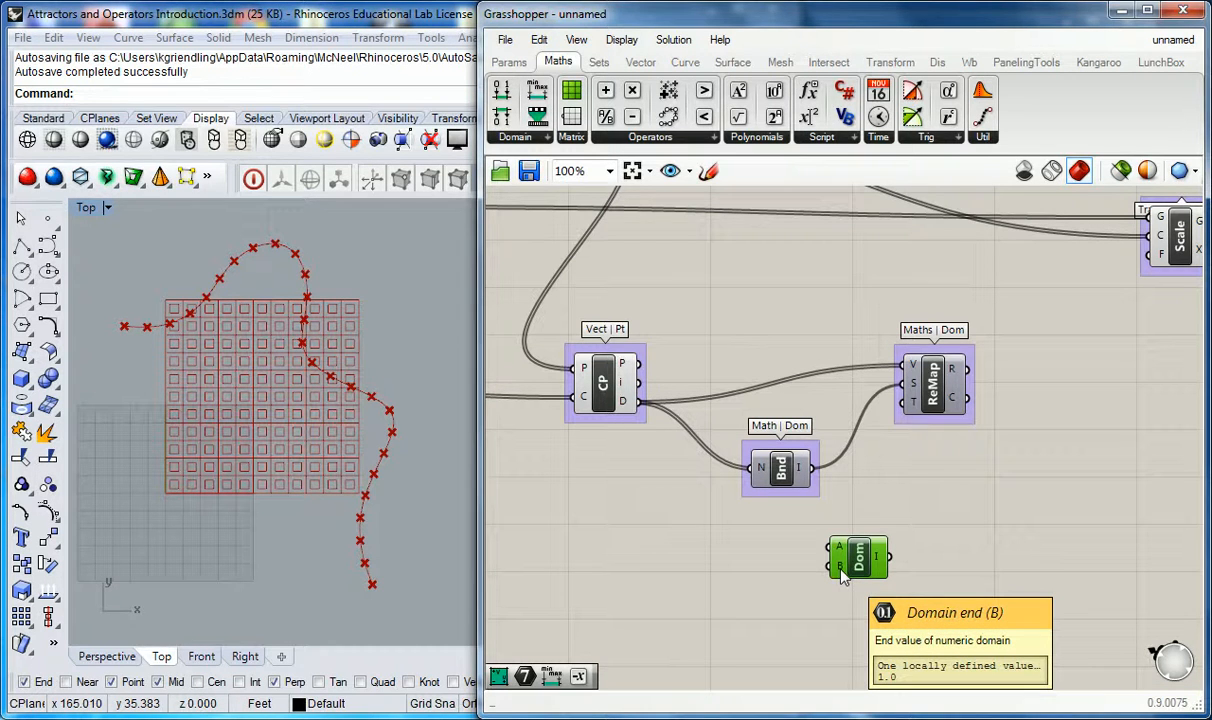
left_click(707, 535)
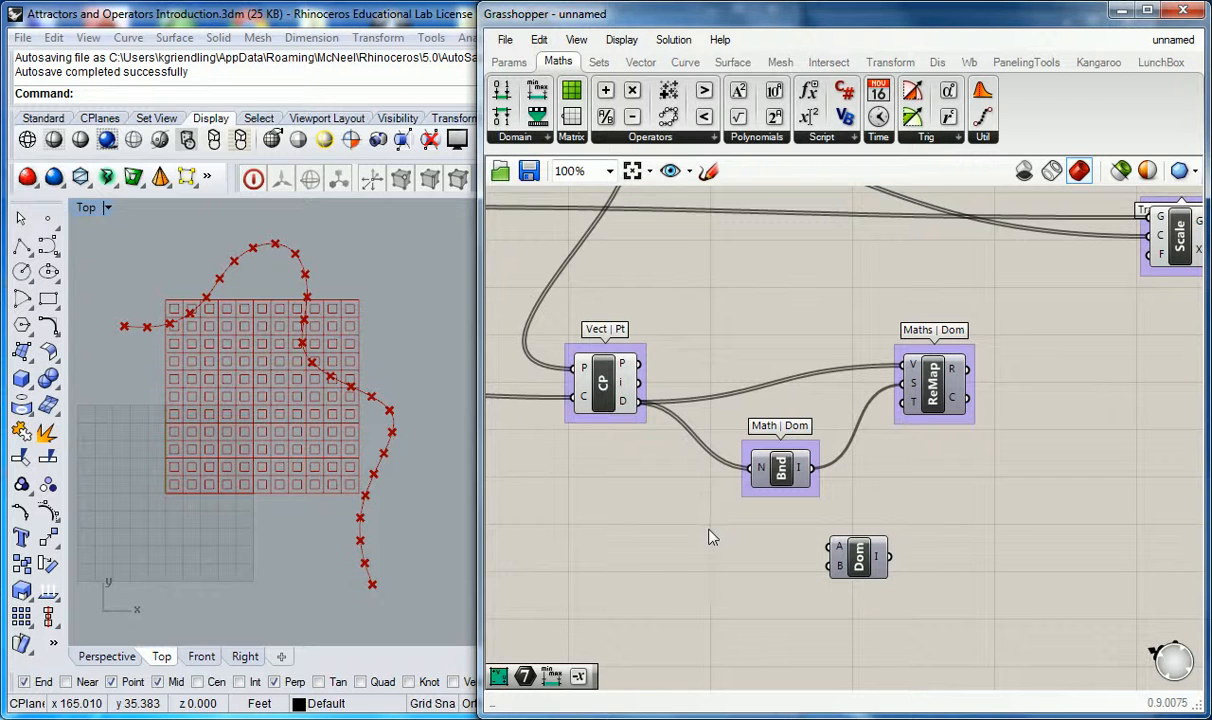
Step: Add a number slider set to 0.01 and connect it to Construct Domain's A input
double_click(722, 552)
type("0")
key("BackSpace")
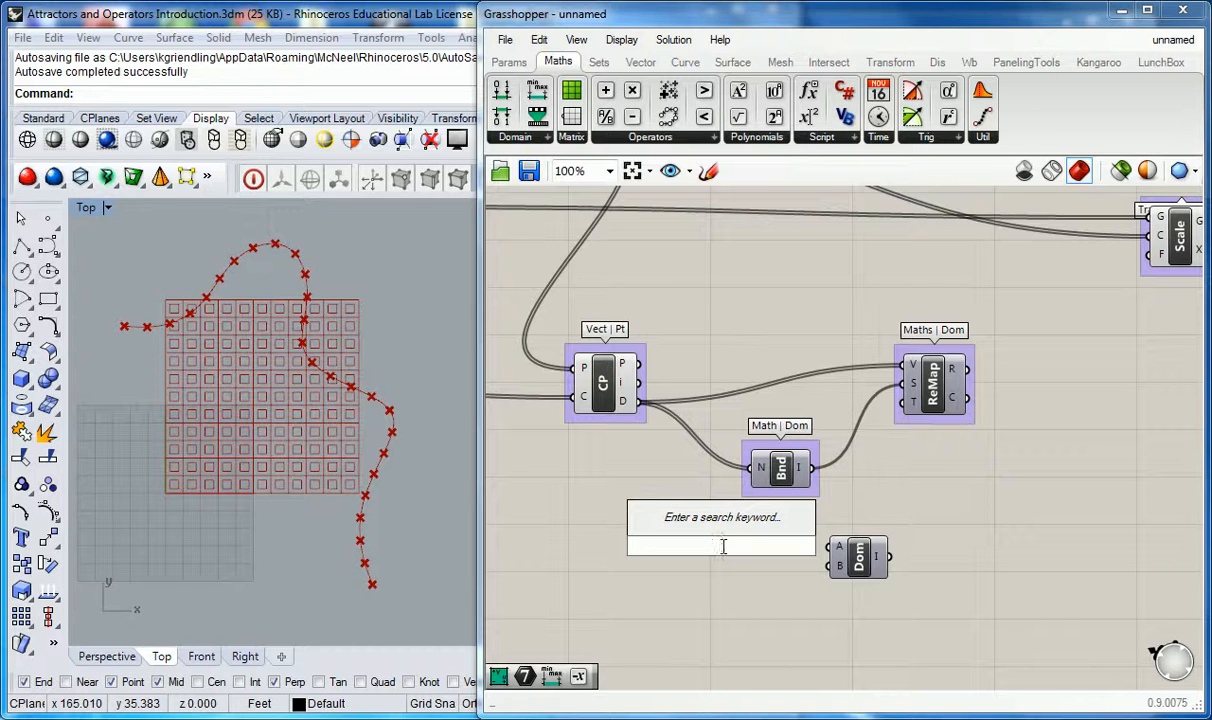
type("0.01")
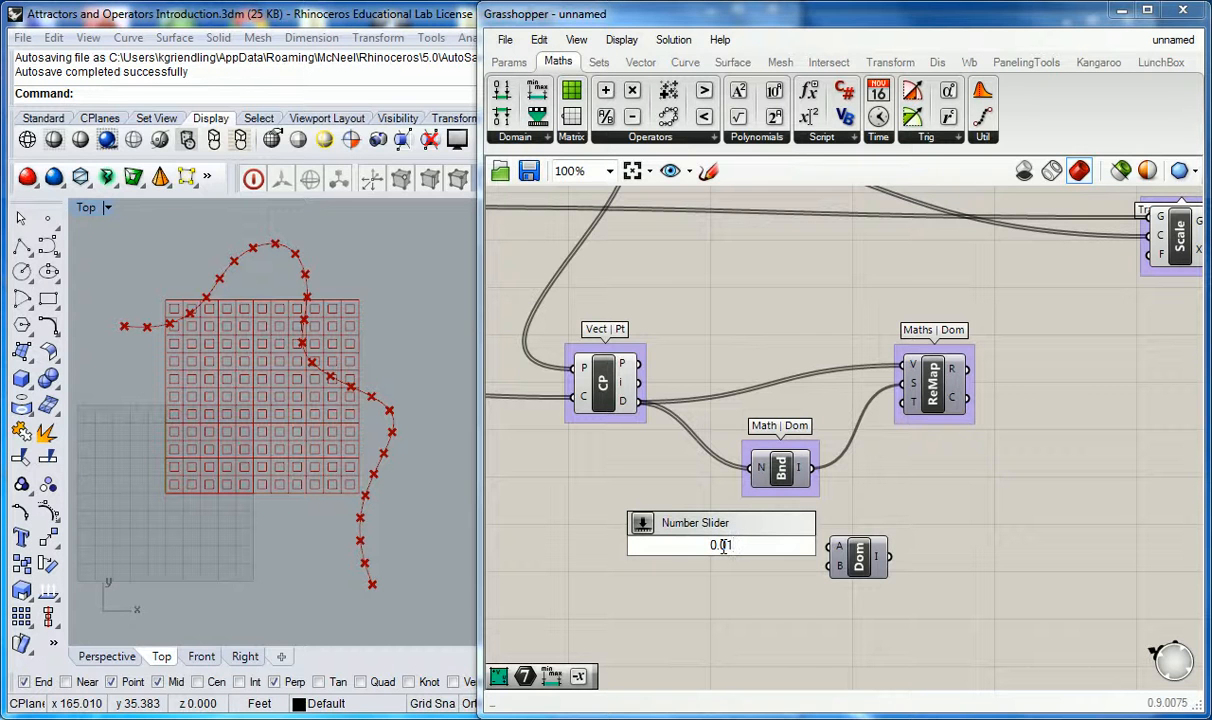
type("<")
key("Return")
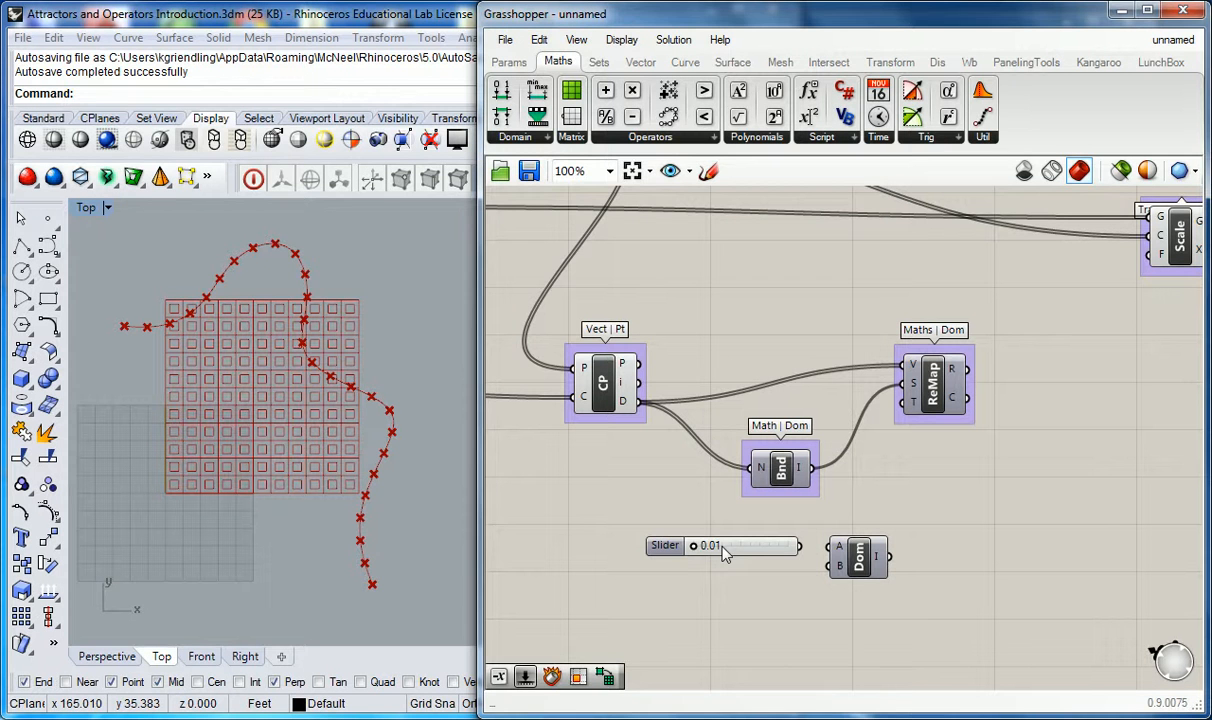
left_click_drag(800, 545, 878, 553)
Step: Duplicate the domain start slider, set the copy to 2.00 and connect it to Construct Domain's B input
left_click(688, 555)
key("ctrl+c")
key("ctrl+v")
mouse_move(694, 563)
left_mouse_down()
mouse_move(680, 556)
mouse_move(675, 567)
left_mouse_up()
left_click_drag(838, 571, 870, 558)
left_click_drag(698, 571, 845, 525)
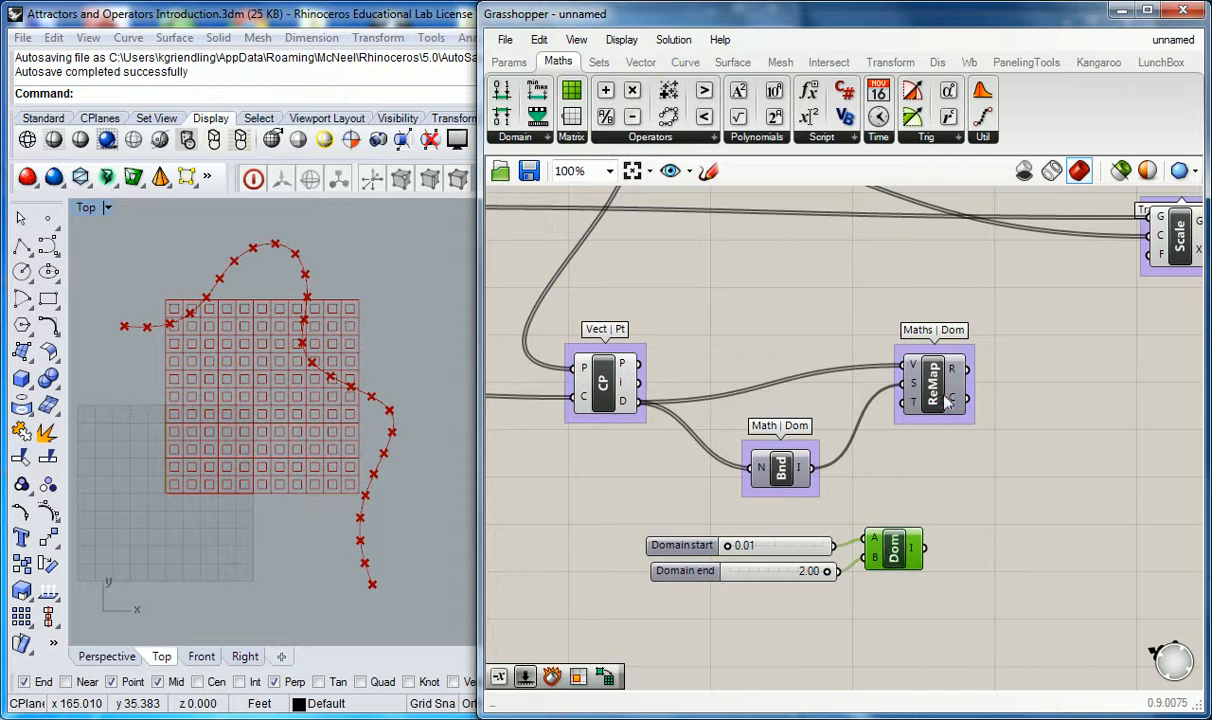
Step: Move Remap Numbers farther from Bounds, then group Construct Domain and label its group "Math | Dom"
left_click_drag(943, 408, 1019, 408)
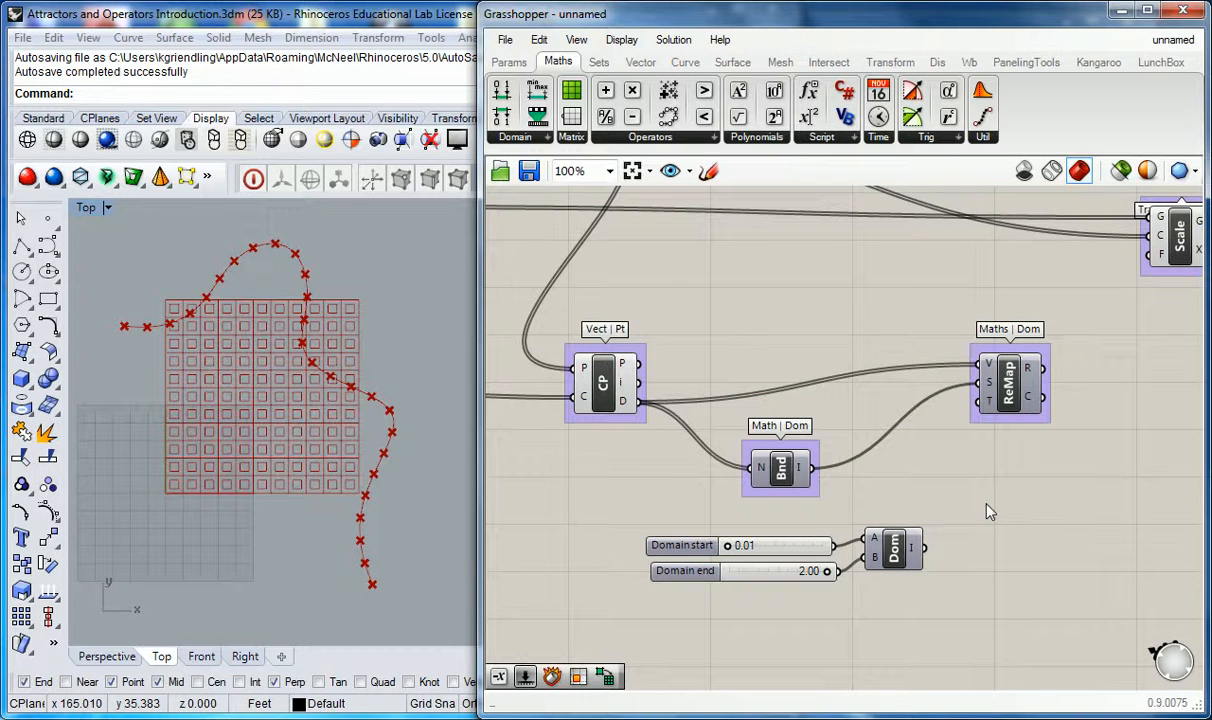
left_click(899, 541)
key("ctrl+g")
left_click(912, 507)
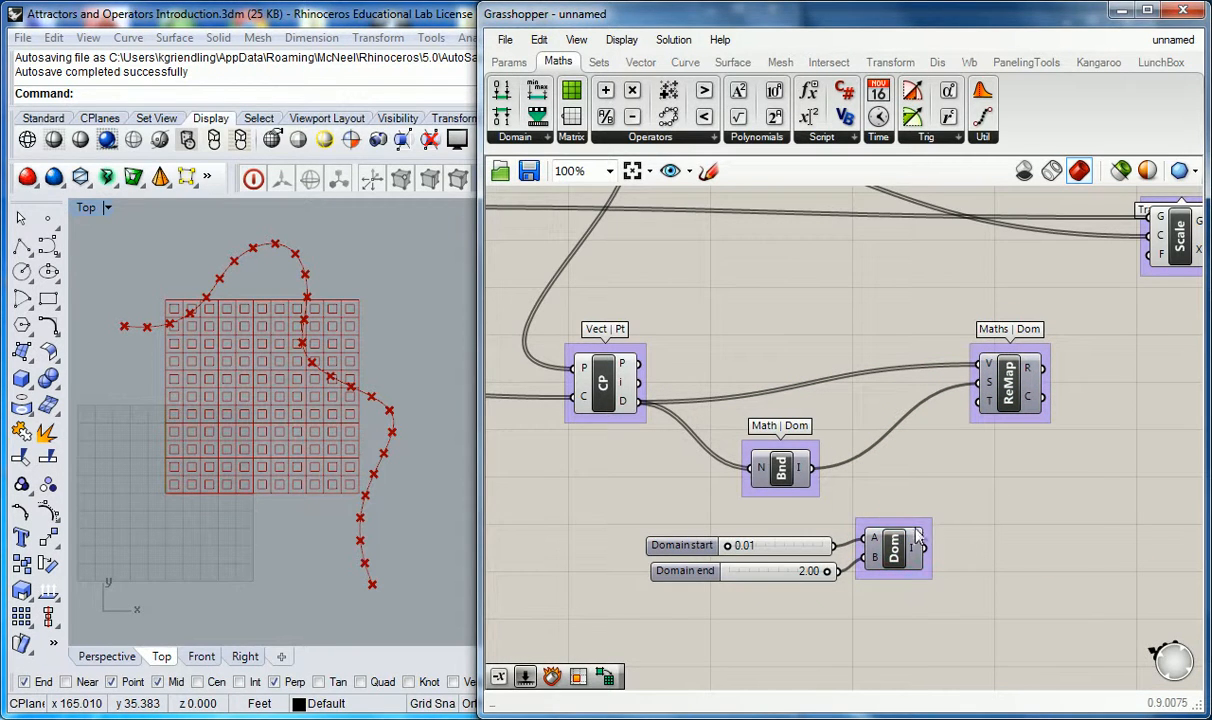
right_click(918, 537)
type("Math | Dom")
key("Return")
Step: Connect Construct Domain's I output to Remap Numbers' T input
scroll(940, 450, "down", 2)
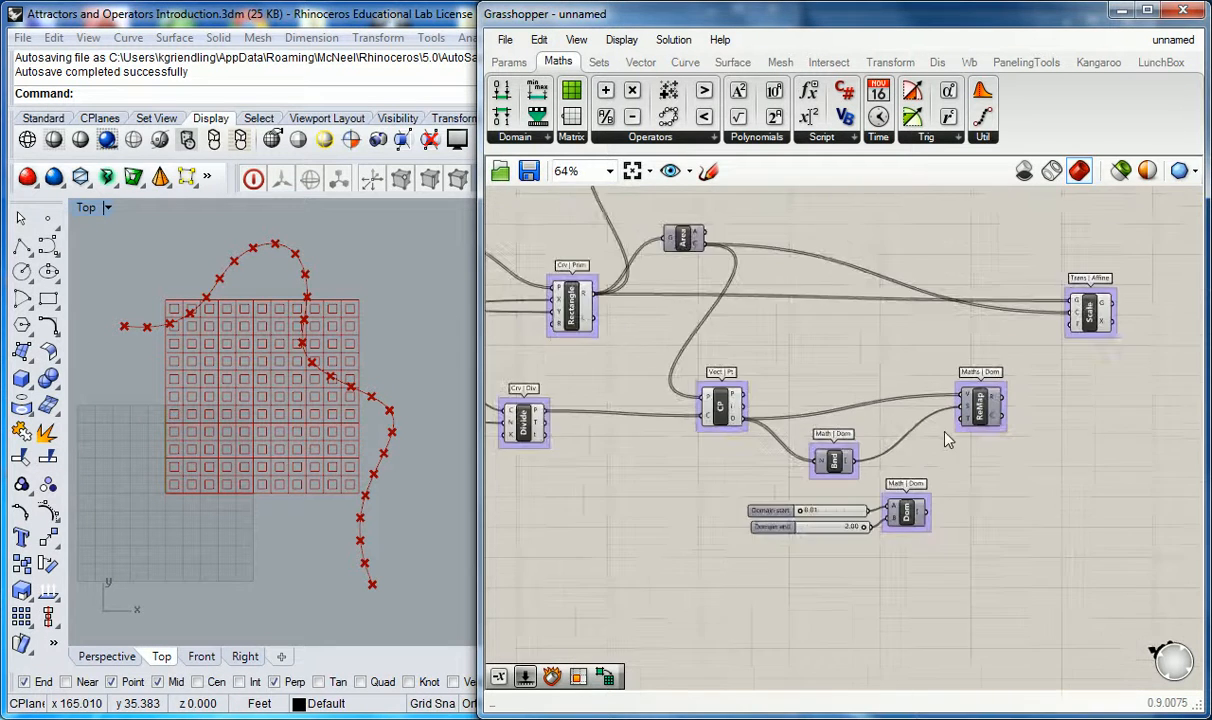
scroll(895, 380, "down", 2)
scroll(898, 400, "up", 3)
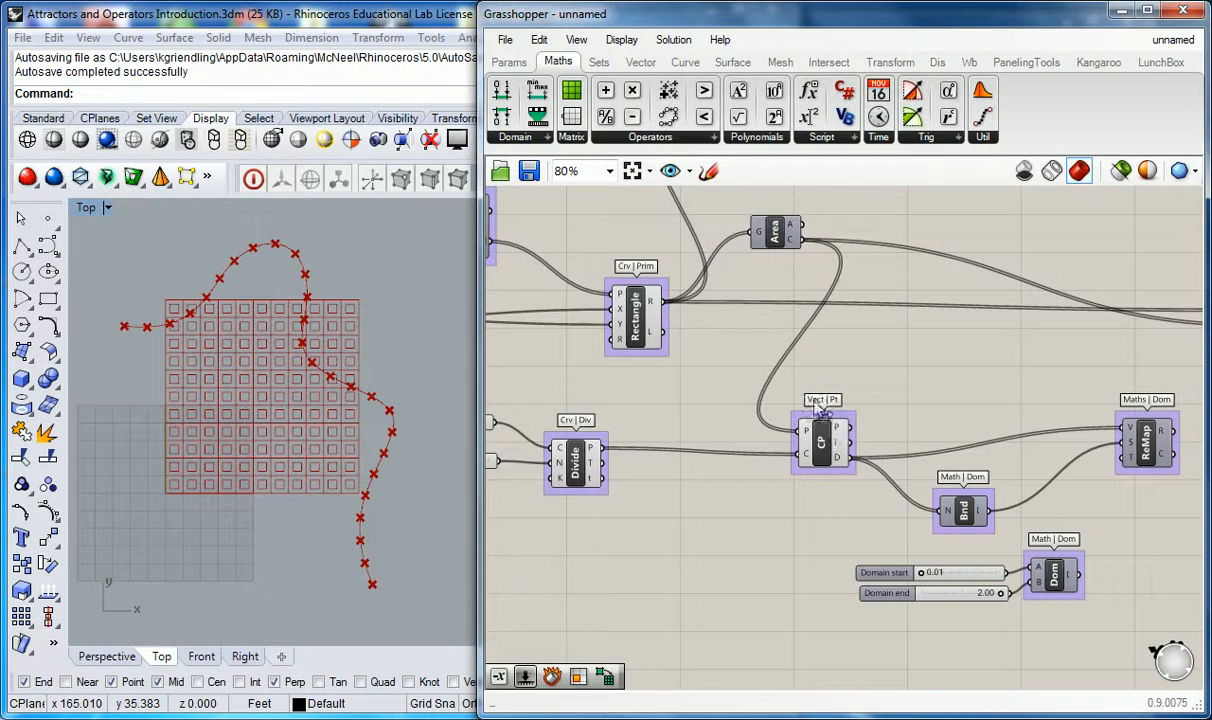
scroll(790, 450, "down", 2)
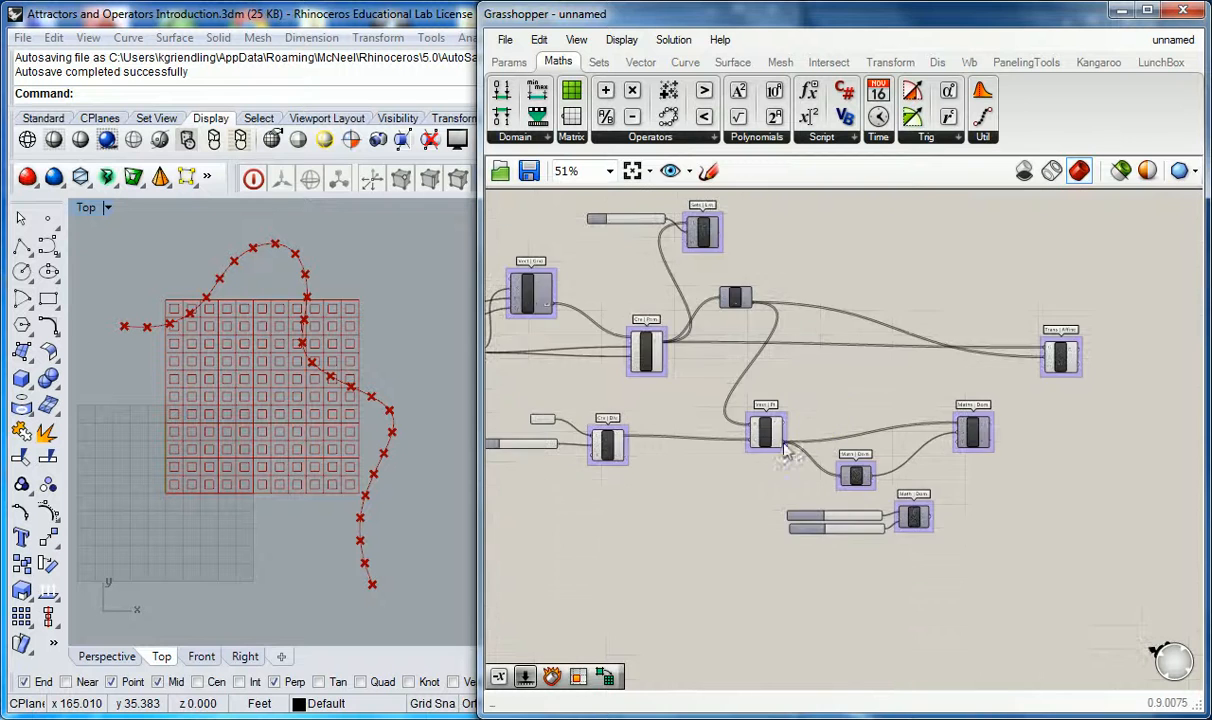
scroll(790, 450, "up", 2)
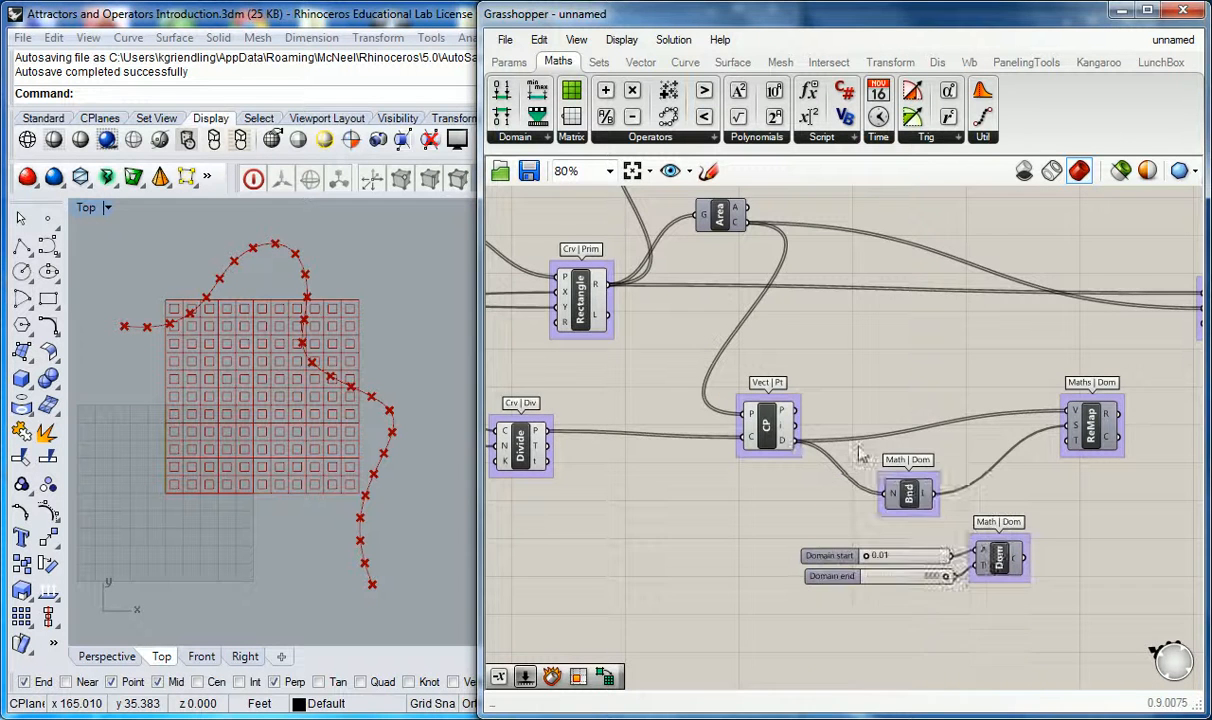
right_click_drag(792, 450, 709, 425)
left_click_drag(956, 396, 935, 399)
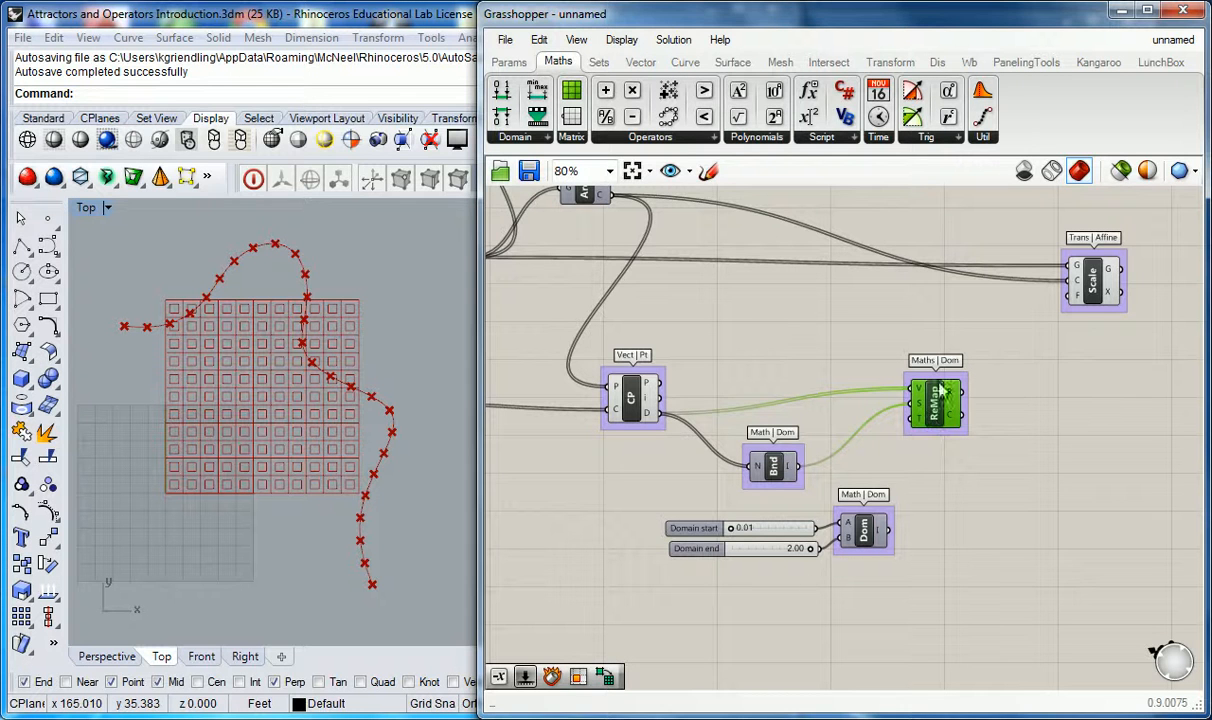
left_click(1075, 270)
left_click(948, 459)
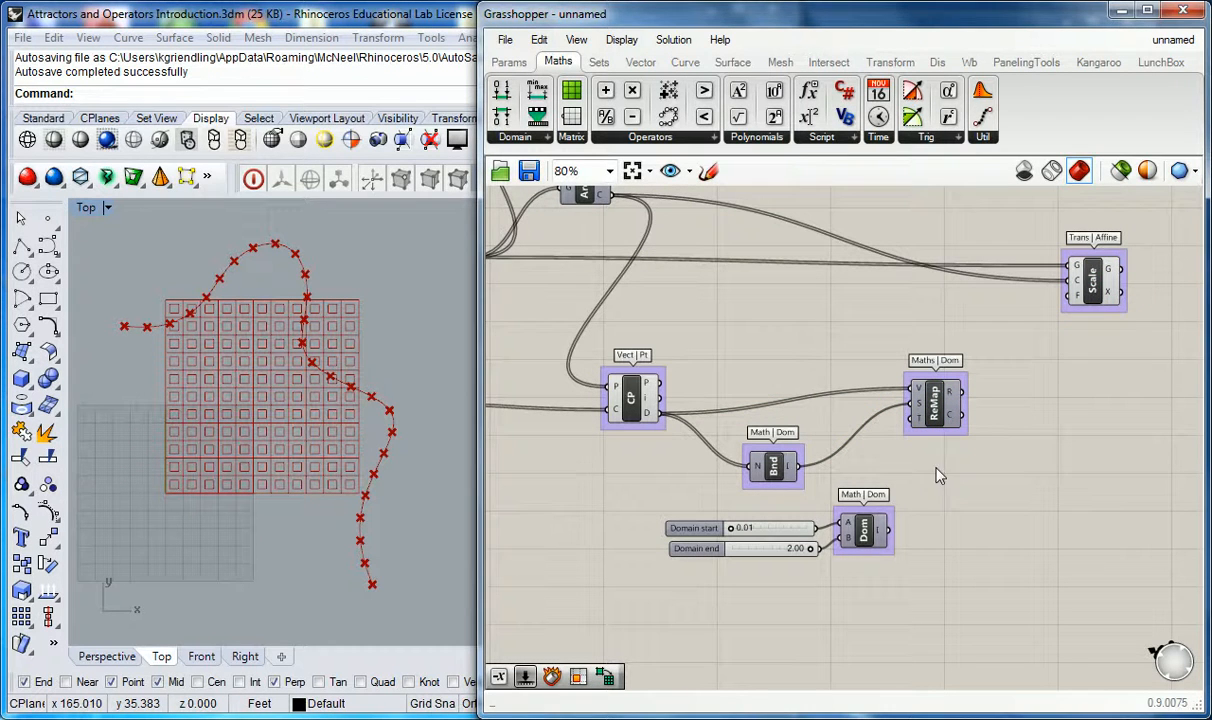
mouse_move(882, 538)
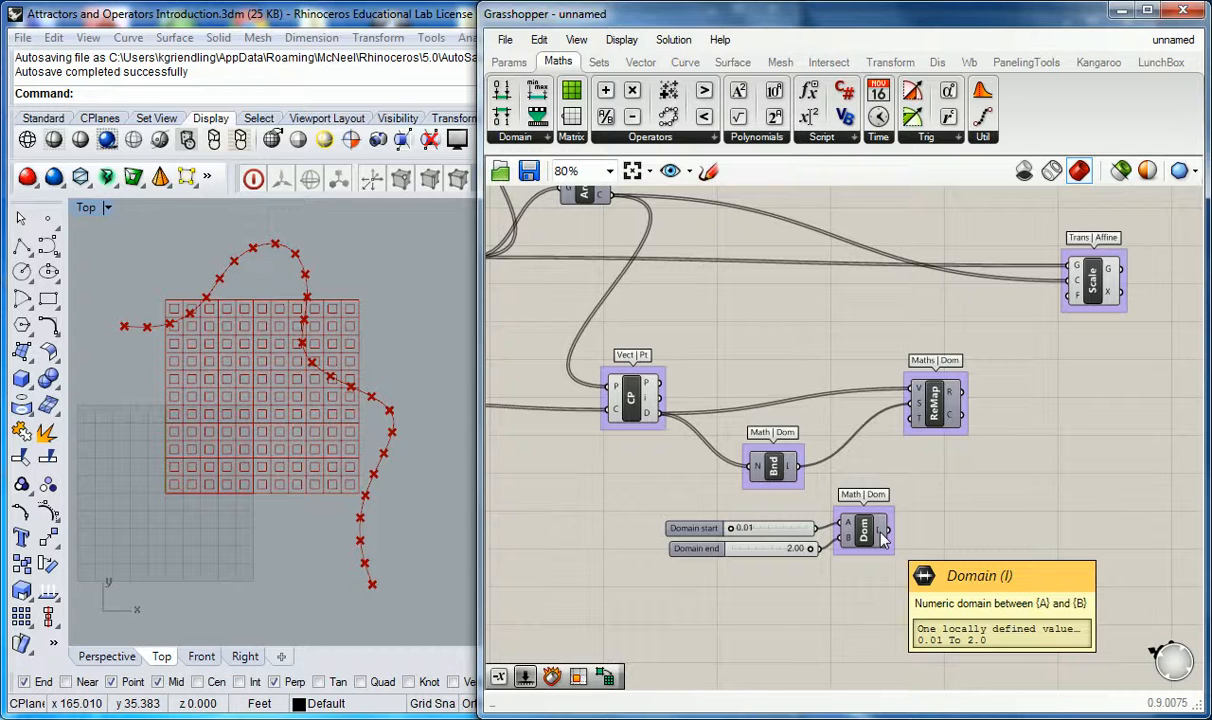
left_click_drag(884, 532, 914, 418)
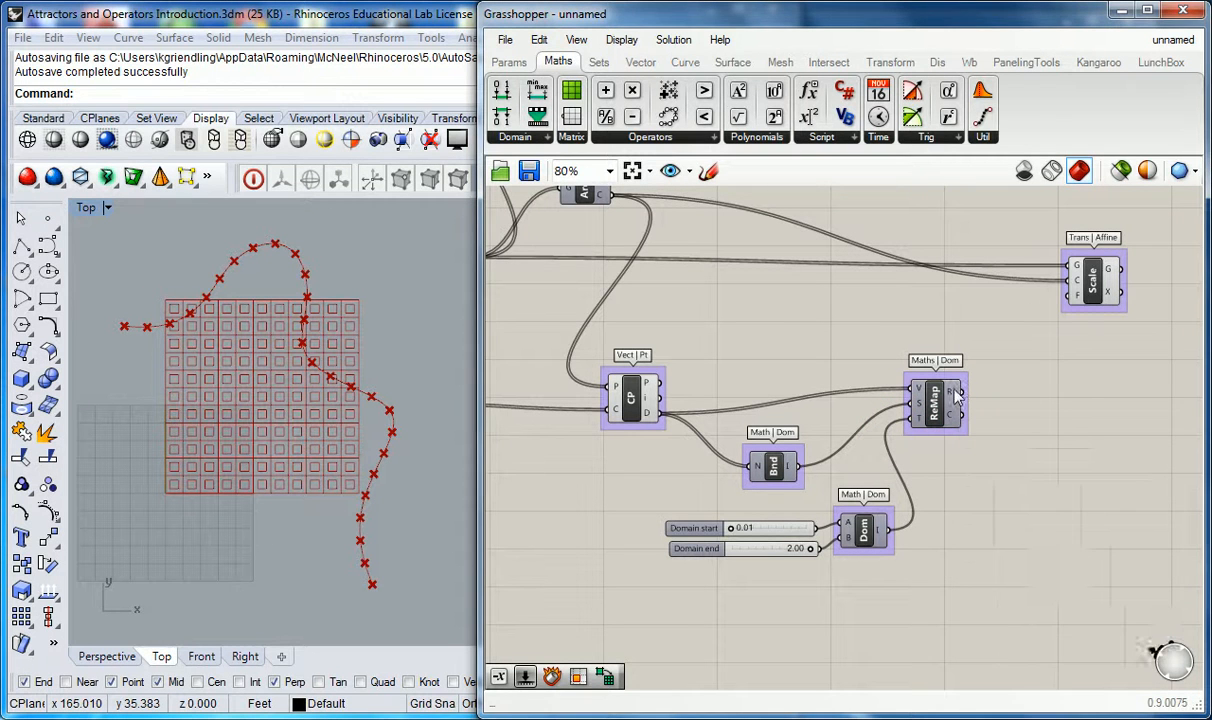
Step: Add a panel, connect Remap Numbers' R output to it and enlarge it to list the values
mouse_move(957, 393)
left_click(509, 62)
left_click_drag(713, 116, 933, 335)
scroll(848, 205, "down", 3)
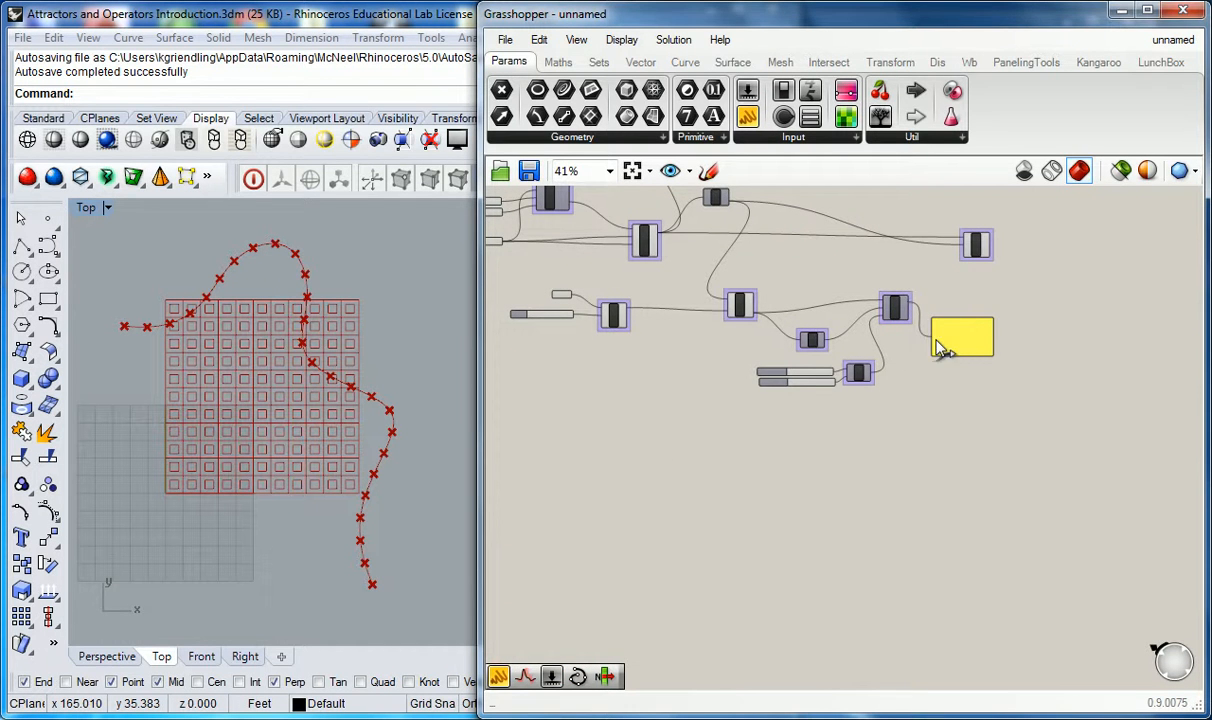
scroll(960, 335, "up", 3)
left_click_drag(1005, 357, 1037, 635)
Step: Place a second panel fed by Closest Point's D output directly beside the remapped values panel for comparison
right_click_drag(862, 382, 906, 312)
left_click_drag(935, 221, 805, 377)
scroll(789, 369, "down", 1)
left_click_drag(626, 237, 763, 500)
scroll(872, 339, "up", 2)
mouse_move(870, 337)
right_mouse_down()
mouse_move(806, 270)
mouse_move(847, 342)
right_mouse_up()
scroll(803, 268, "down", 2)
left_click_drag(900, 254, 861, 357)
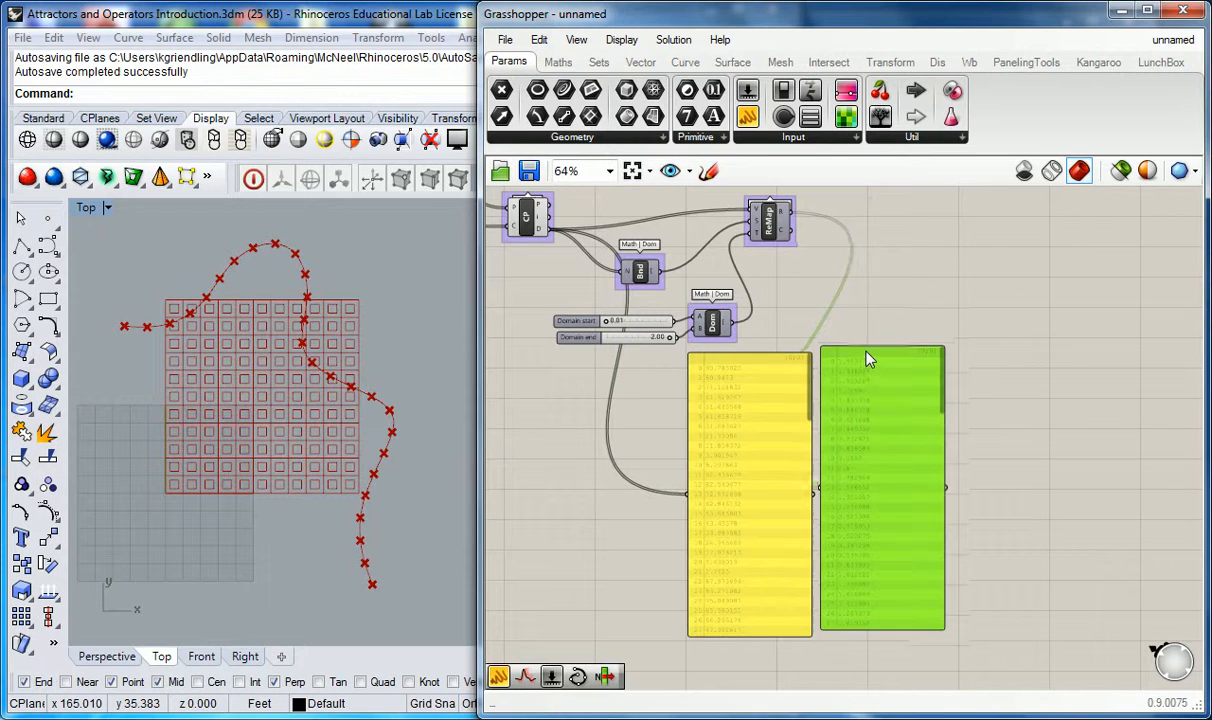
Step: Compare the original closest-point distances with the remapped values in the two adjacent panels
left_click(872, 325)
right_click_drag(874, 322, 811, 314)
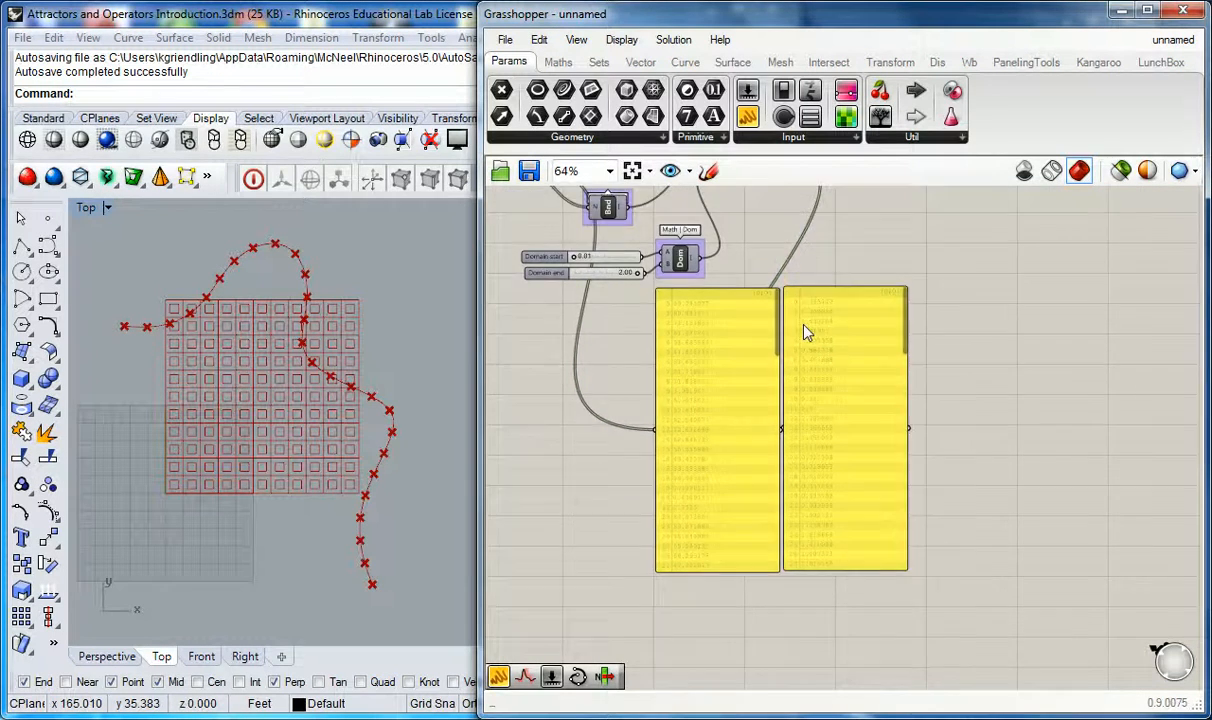
scroll(725, 314, "up", 2)
right_click_drag(725, 314, 783, 297)
scroll(780, 300, "up", 1)
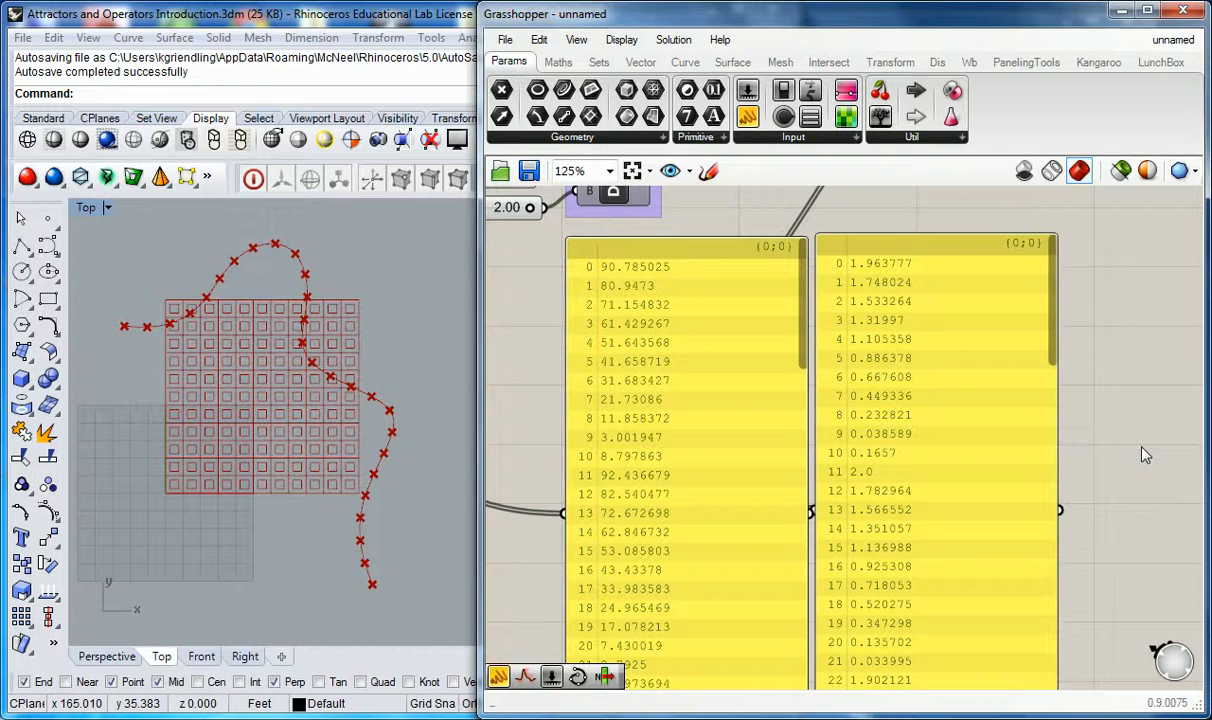
scroll(1145, 455, "down", 3)
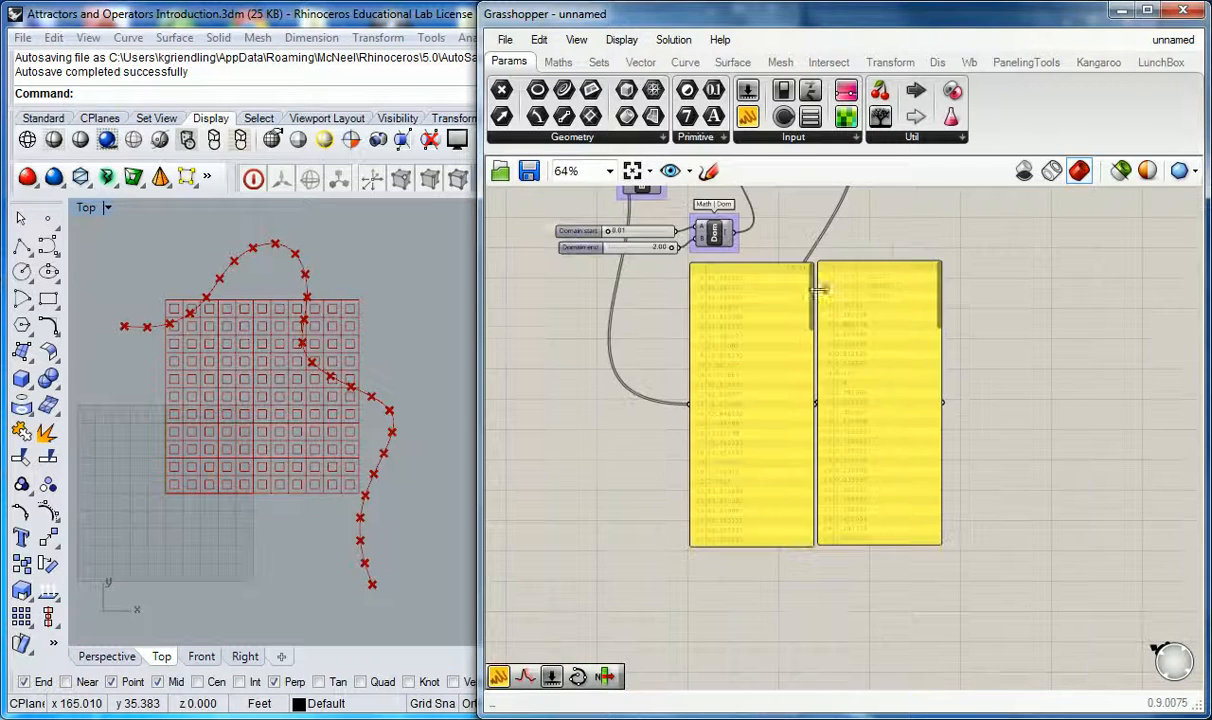
Step: Pull the remapped values panel away from the distance panel and inspect Closest Point and Remap Numbers' R output
left_click(950, 280)
right_click_drag(830, 247, 905, 329)
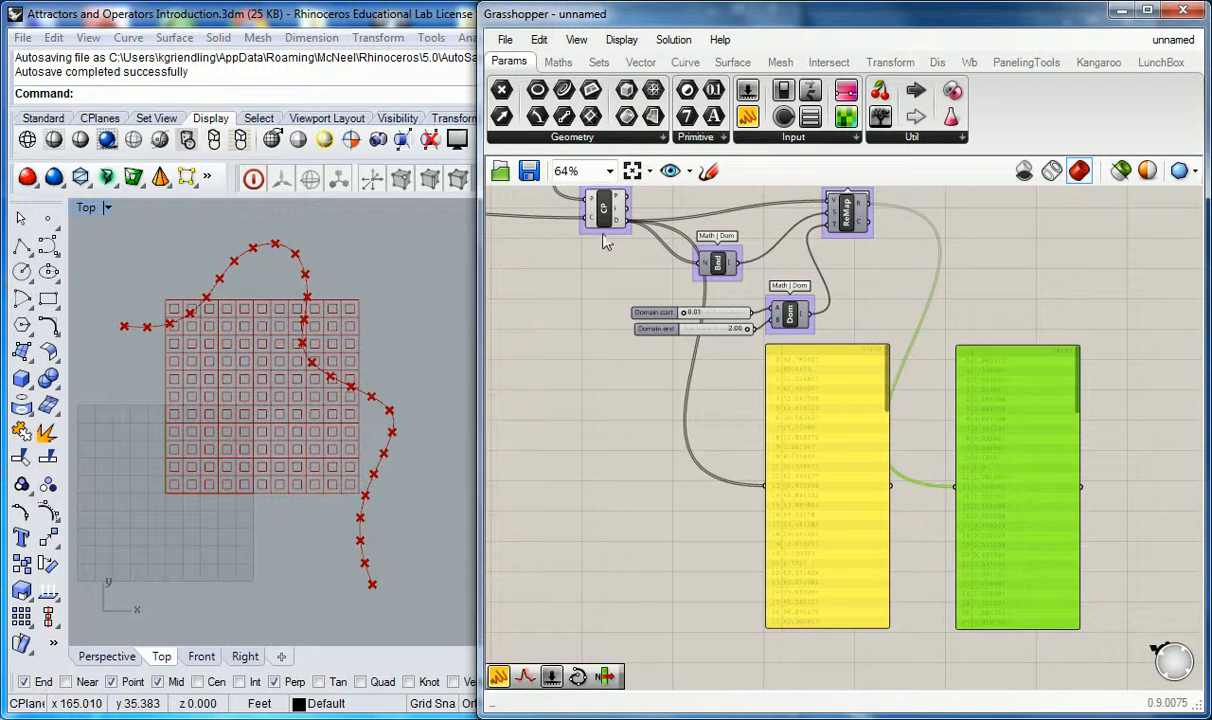
left_click(605, 212)
mouse_move(620, 226)
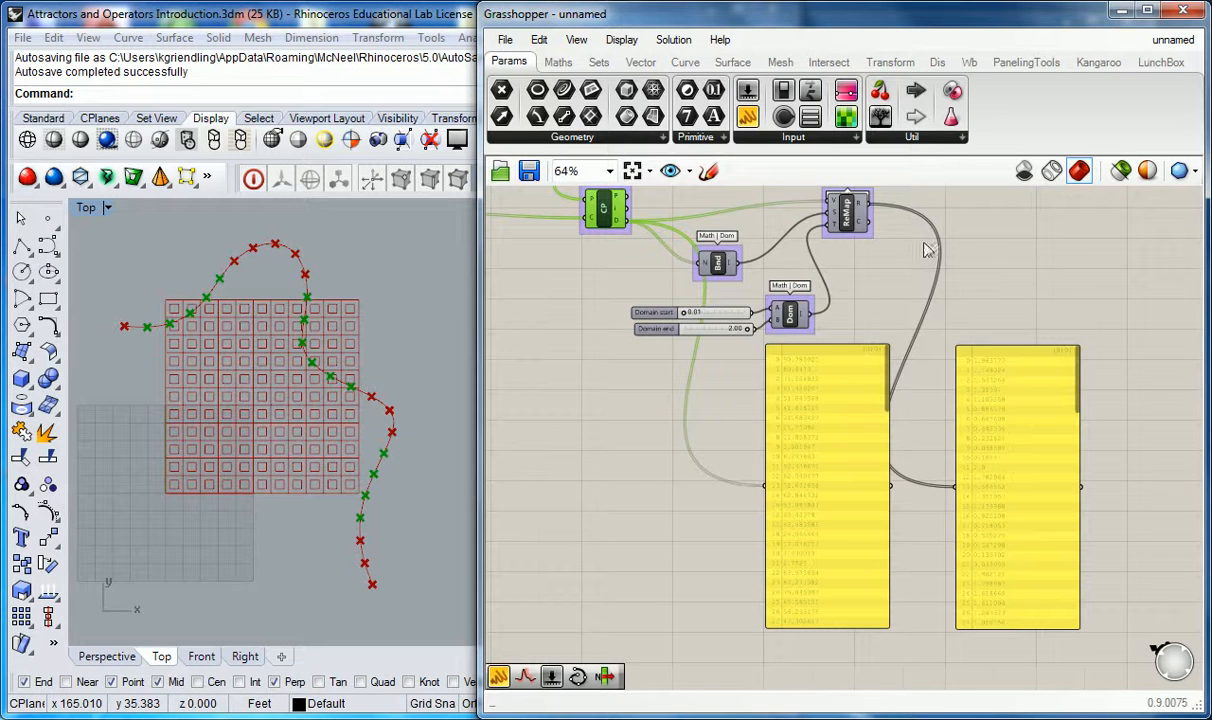
right_click_drag(864, 244, 822, 274)
mouse_move(822, 238)
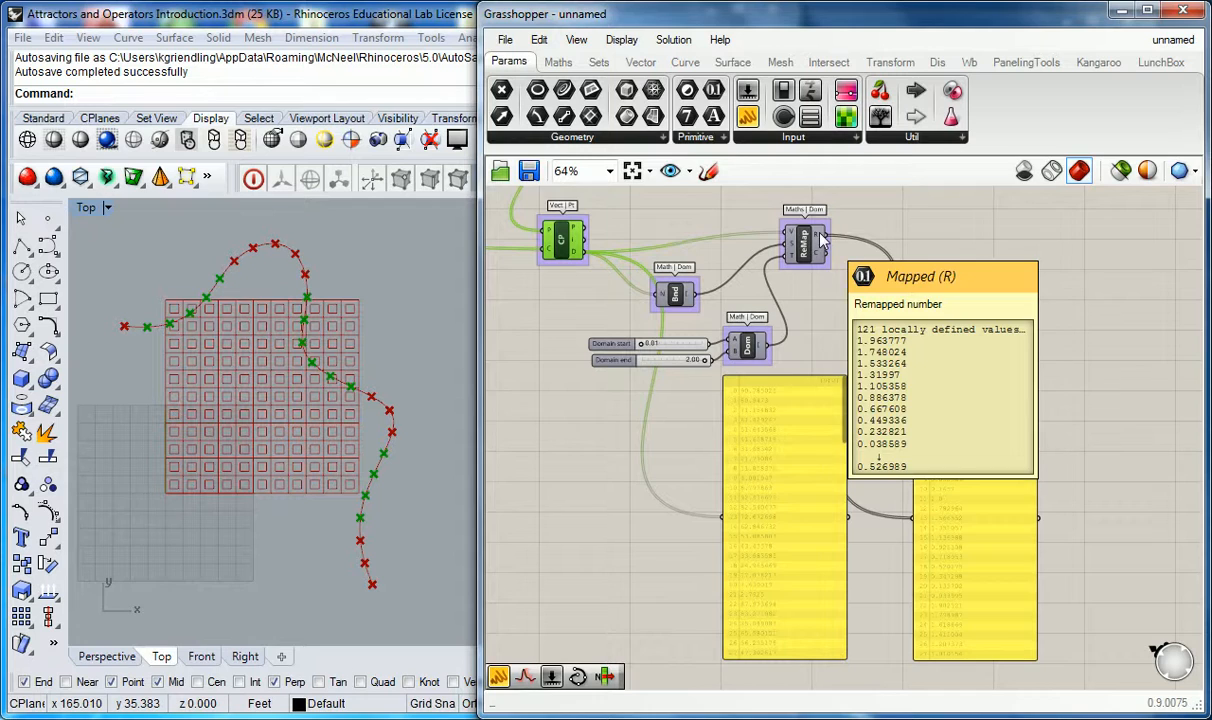
Step: Return the remapped values panel beside the distance panel and compare their entries index by index
right_click_drag(928, 487, 918, 463)
left_click_drag(933, 363, 881, 357)
scroll(838, 352, "up", 4)
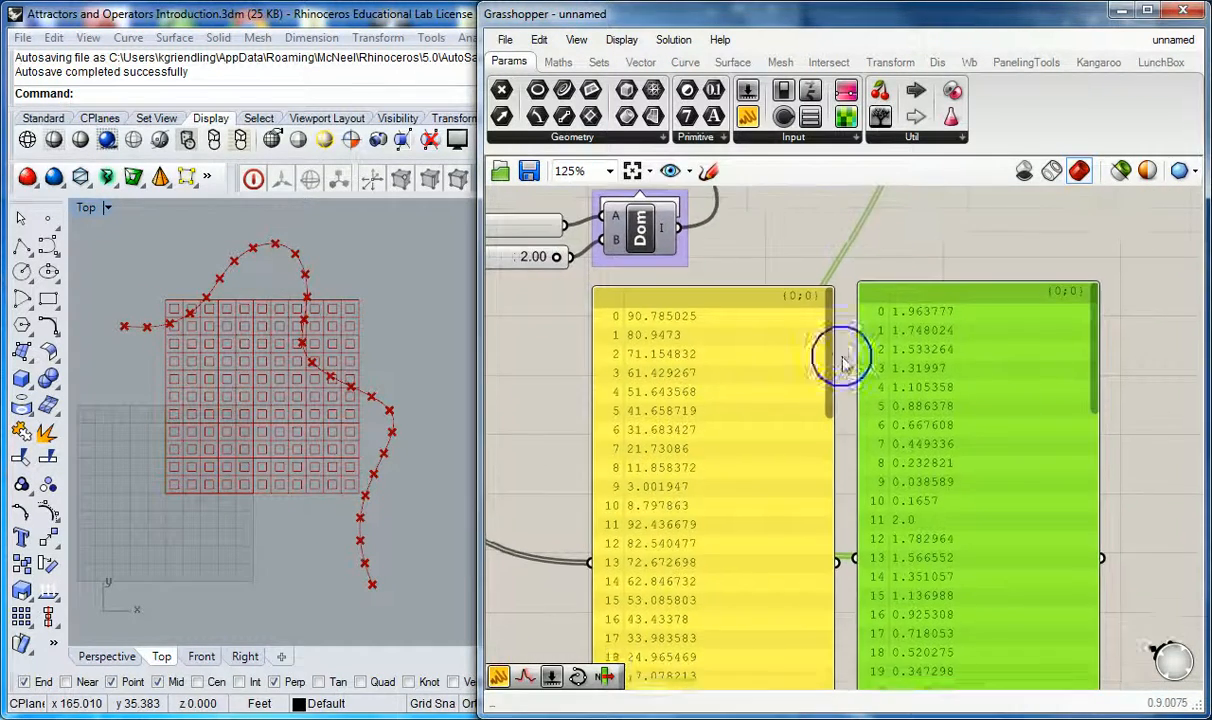
scroll(842, 355, "up", 2)
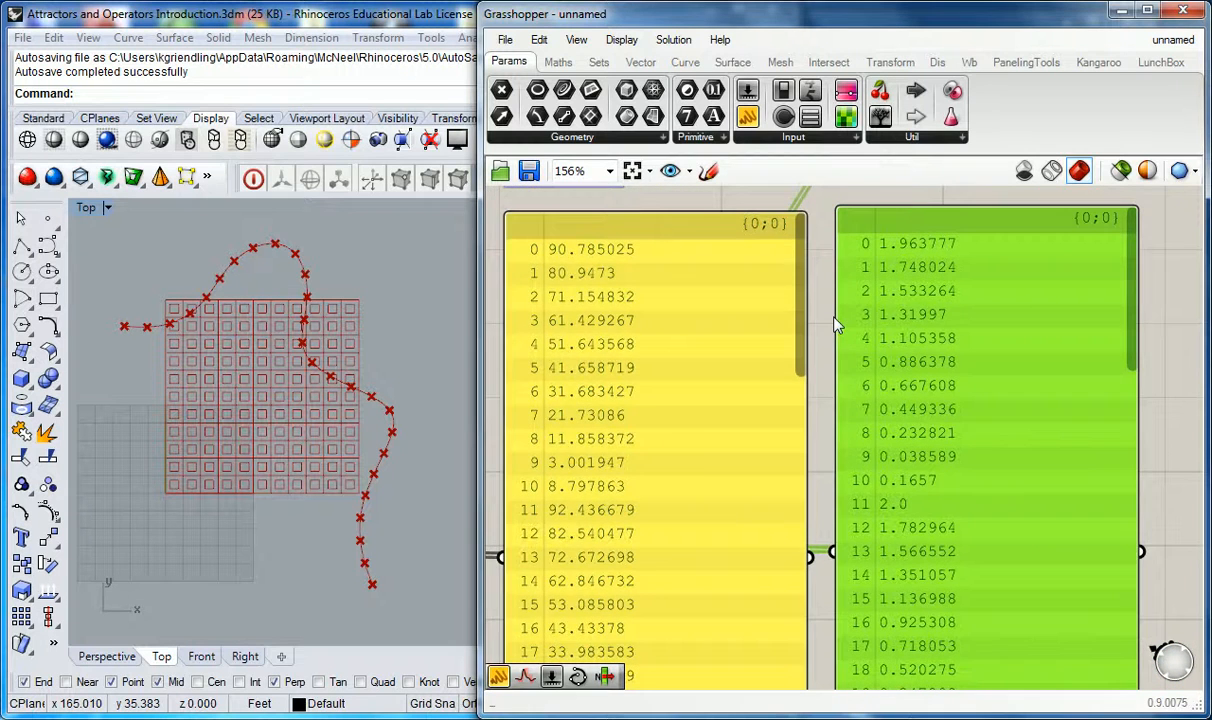
scroll(838, 325, "down", 3)
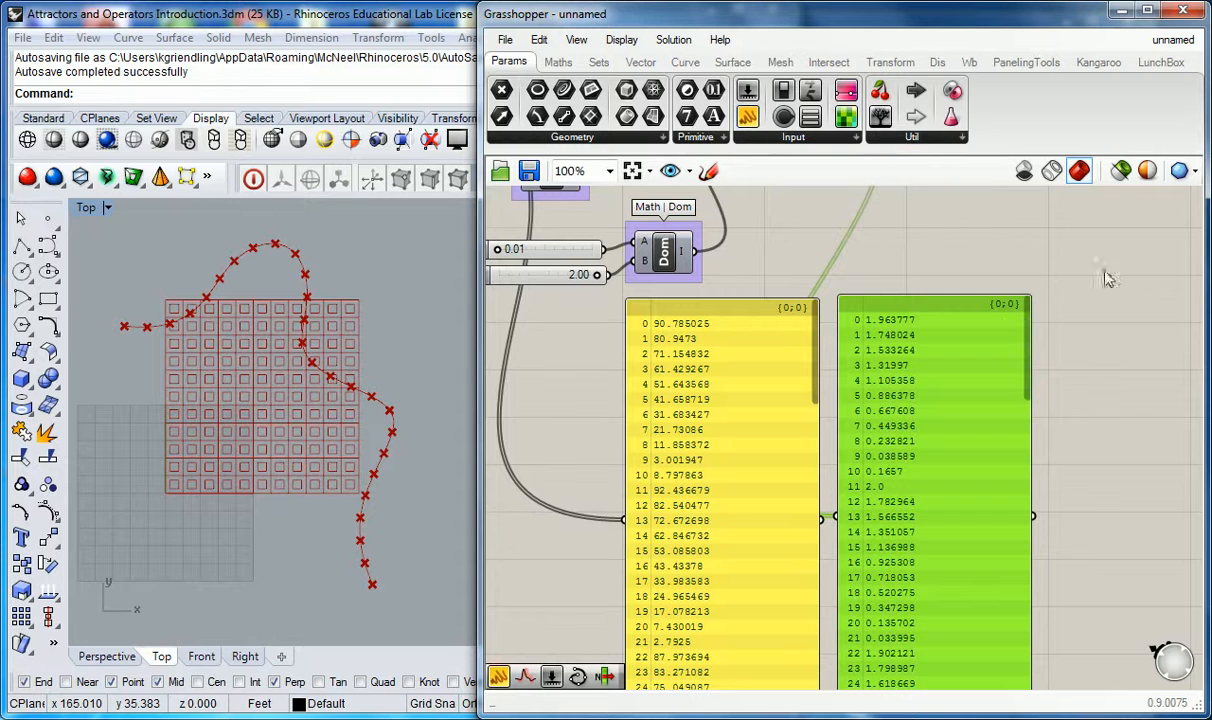
left_click(988, 345)
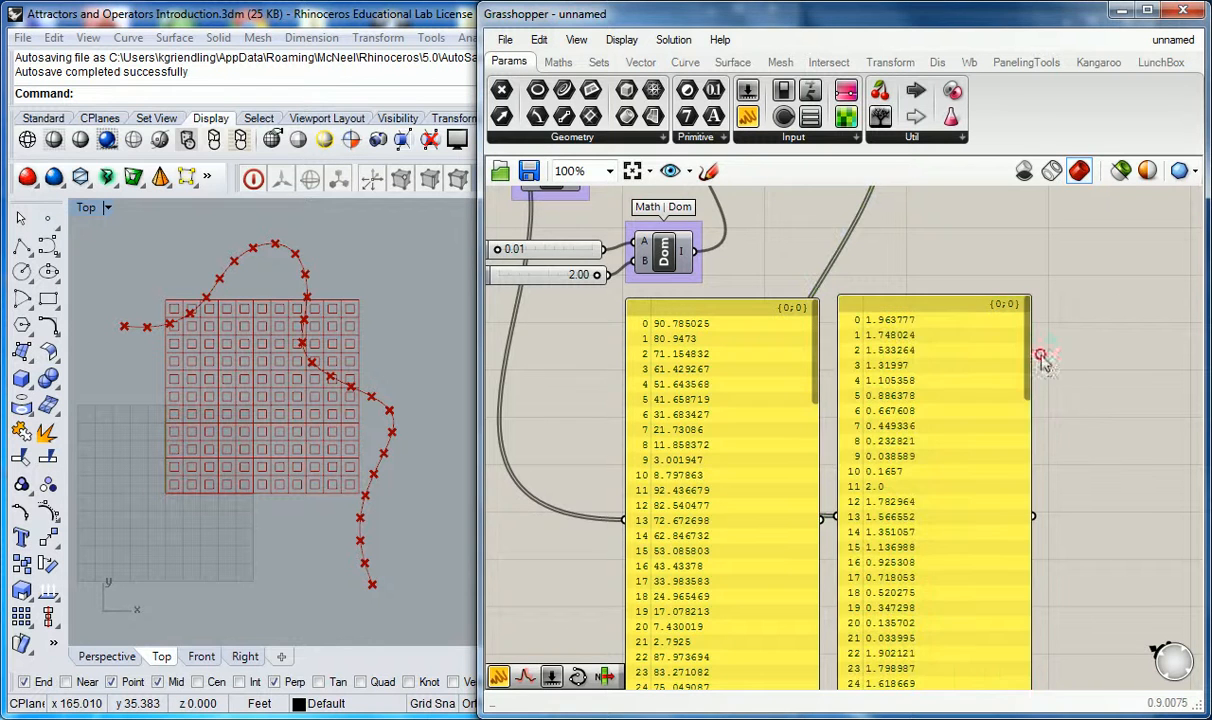
Step: Delete both the distance panel and the remapped values panel
right_click_drag(1006, 341, 918, 384)
scroll(880, 378, "down", 3)
scroll(855, 327, "up", 3)
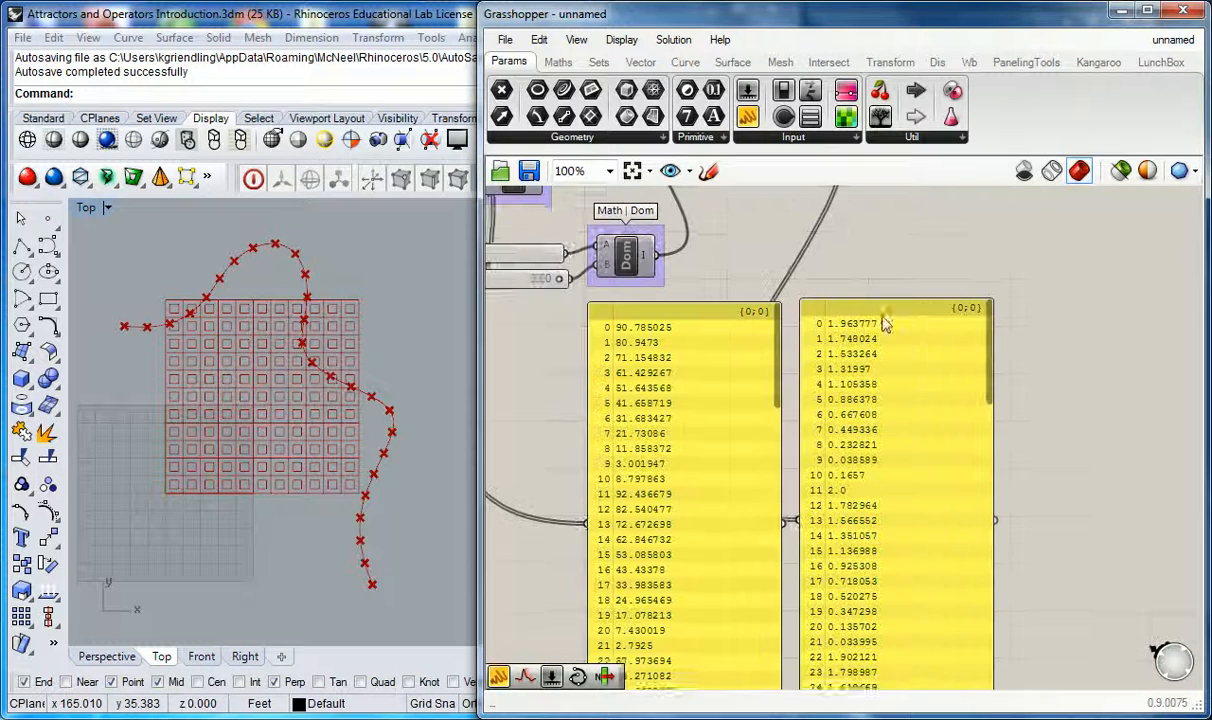
left_click_drag(1046, 369, 684, 456)
key("Delete")
Step: Connect Remap Numbers' R output to the Scale component's F input
scroll(725, 387, "down", 3)
scroll(748, 318, "up", 3)
mouse_move(763, 350)
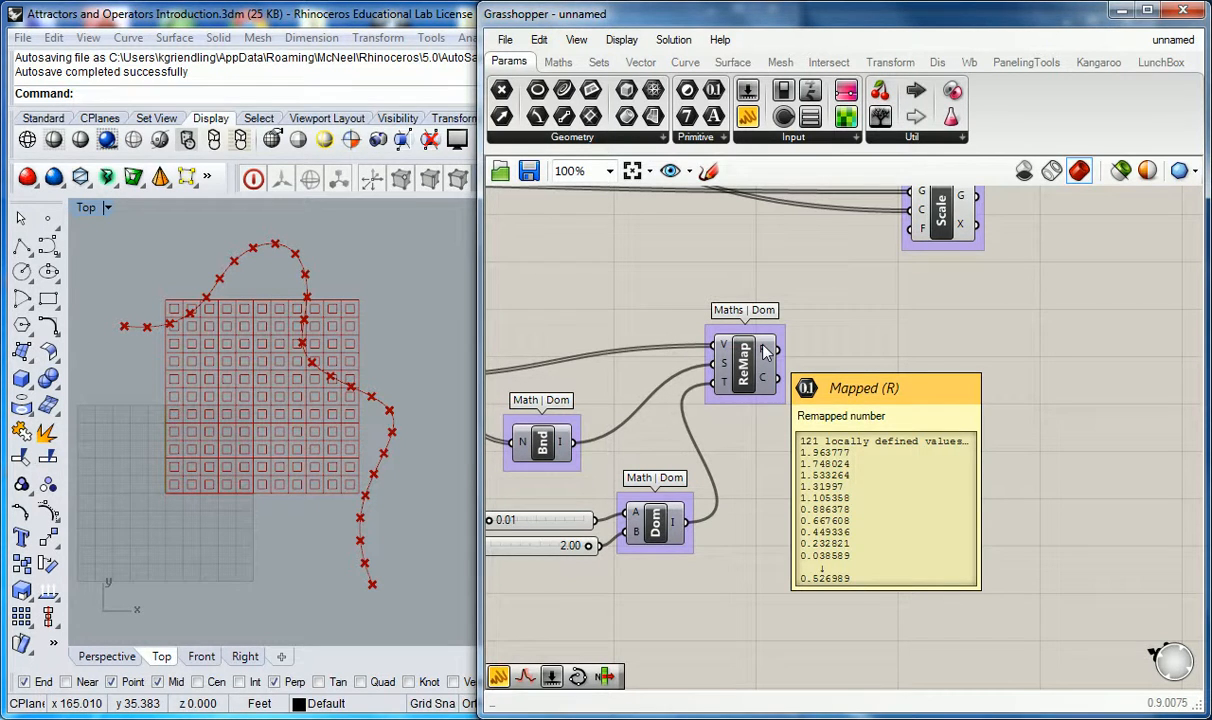
right_click_drag(845, 323, 751, 360)
scroll(820, 342, "down", 3)
scroll(902, 338, "up", 2)
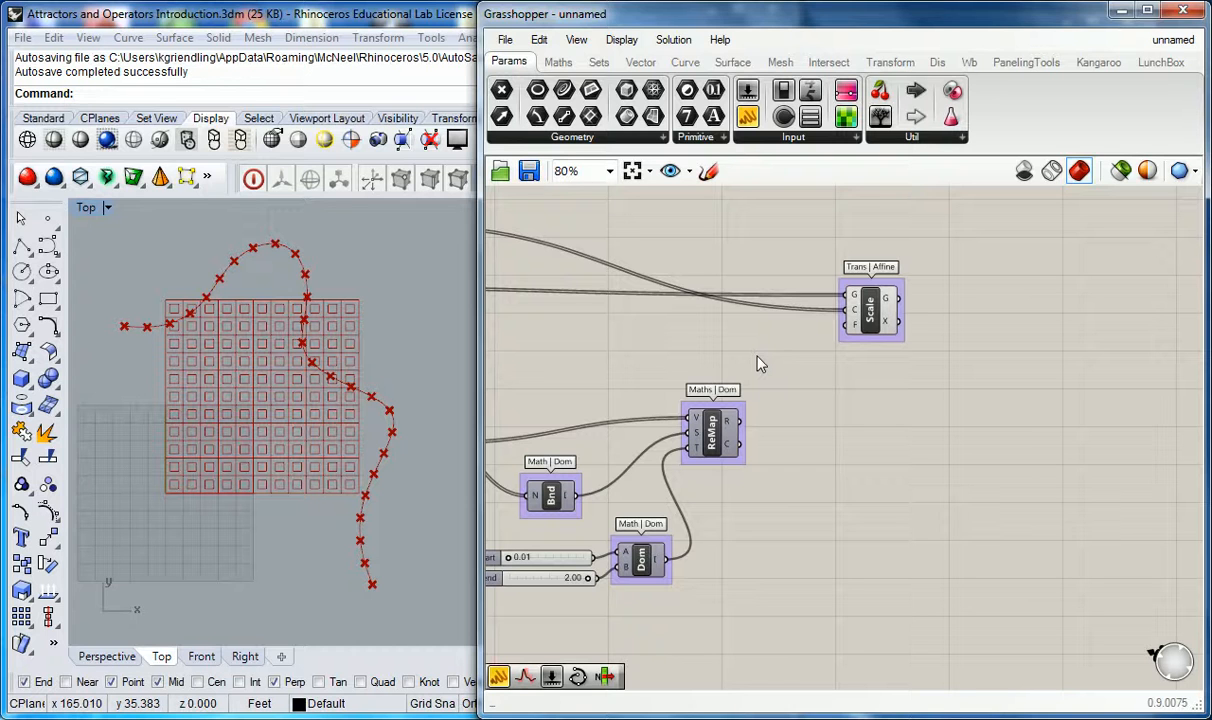
left_click_drag(741, 422, 840, 332)
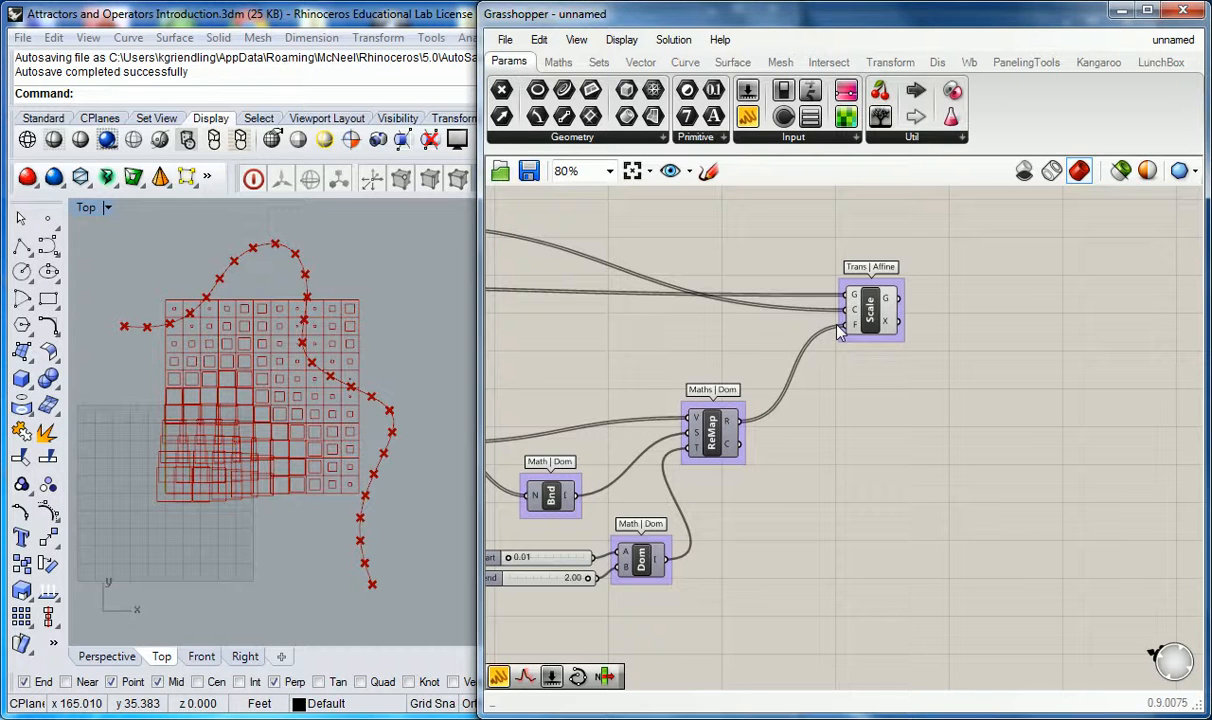
Step: Examine the rectangles scaled by curve distance in Rhino's Top viewport
right_click_drag(336, 440, 300, 403)
scroll(233, 357, "up", 4)
right_click_drag(231, 355, 281, 371)
scroll(281, 371, "down", 2)
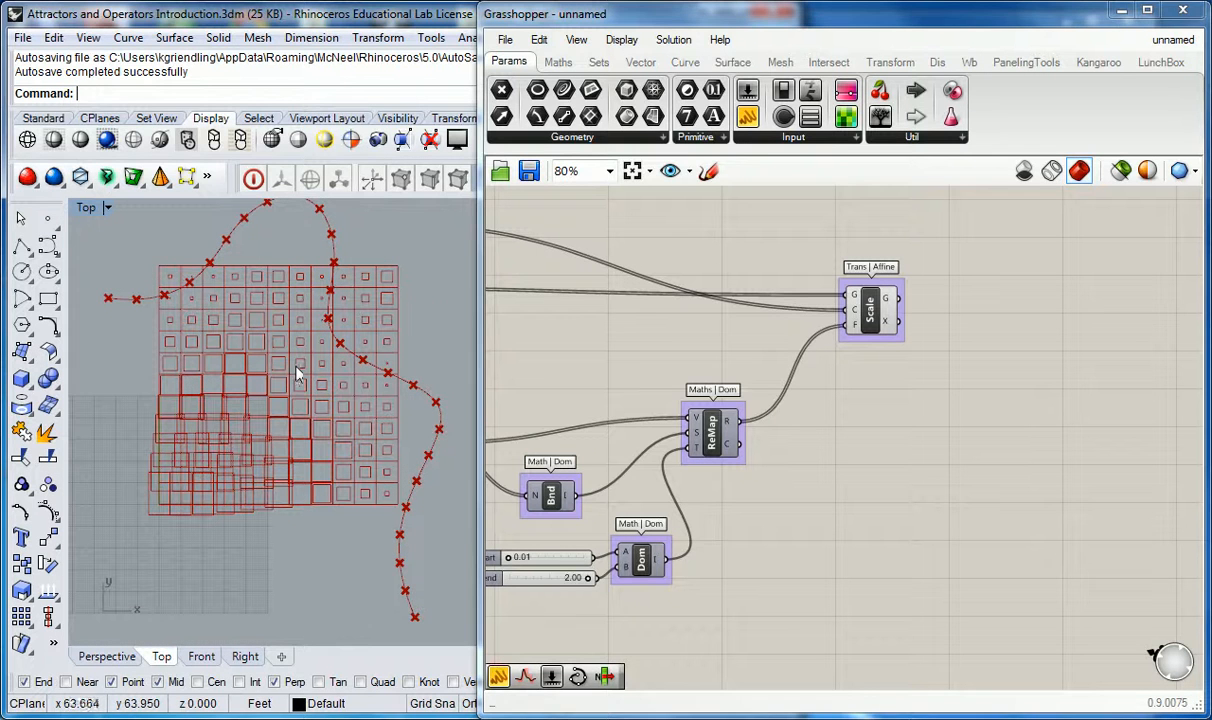
right_click_drag(565, 387, 571, 383)
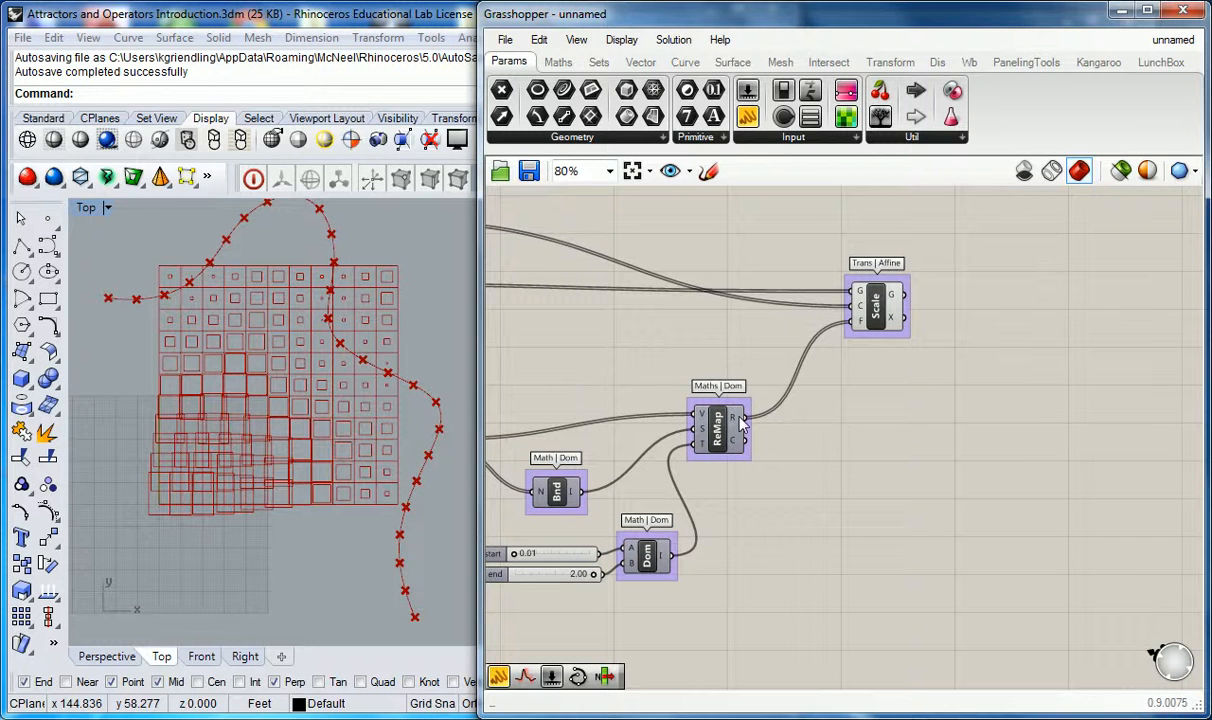
Step: Review the wiring into Scale, checking Closest Point, Area's centroid output and Rectangle's R output
mouse_move(859, 325)
right_click_drag(636, 334, 871, 316)
scroll(871, 316, "down", 1)
right_click_drag(793, 280, 811, 333)
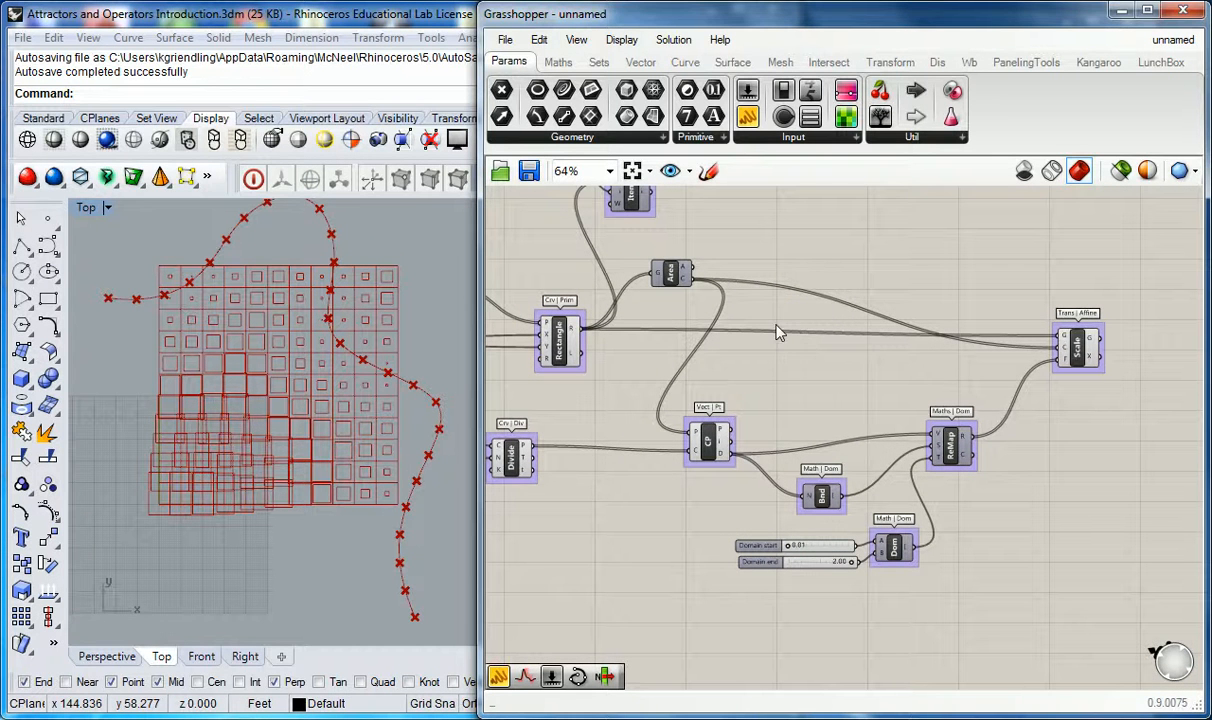
right_click_drag(779, 325, 762, 350)
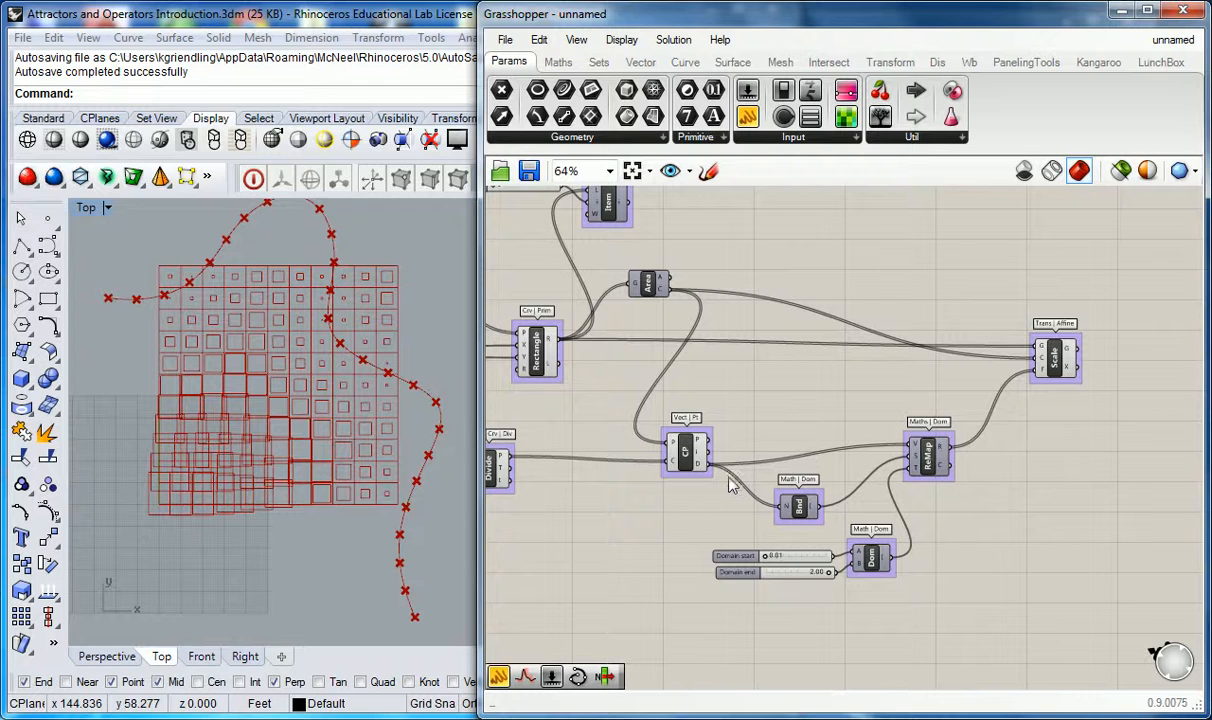
mouse_move(702, 474)
mouse_move(668, 293)
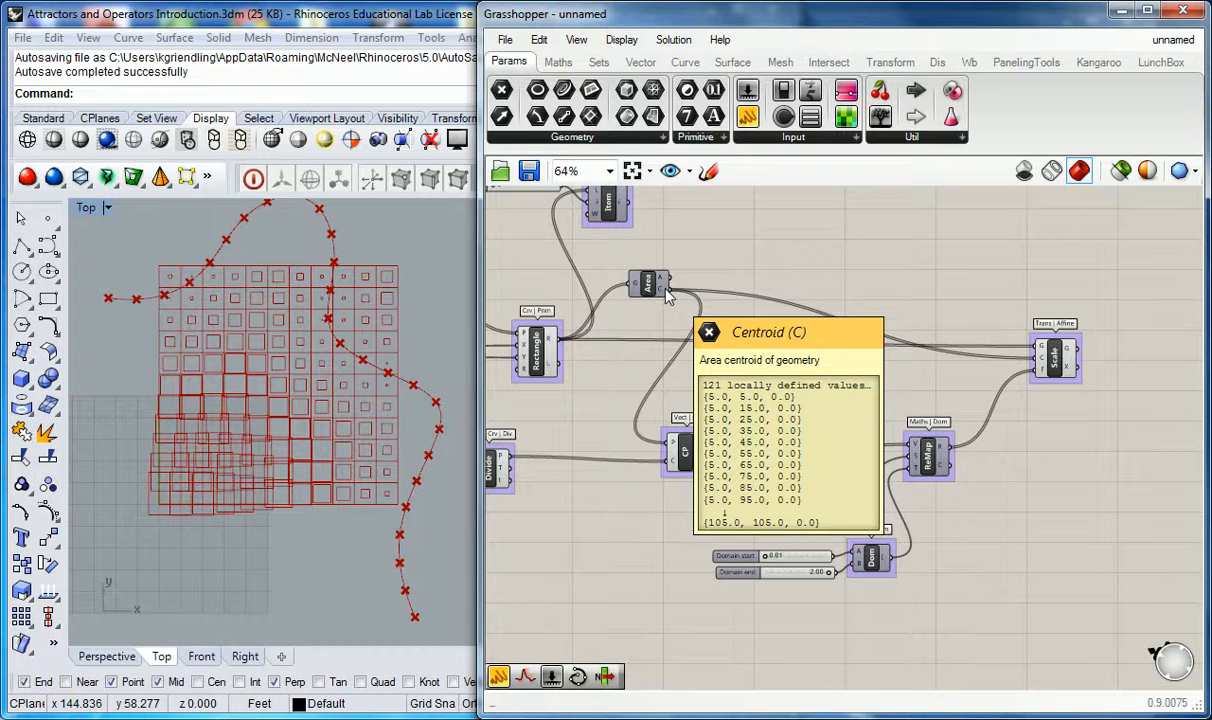
mouse_move(553, 342)
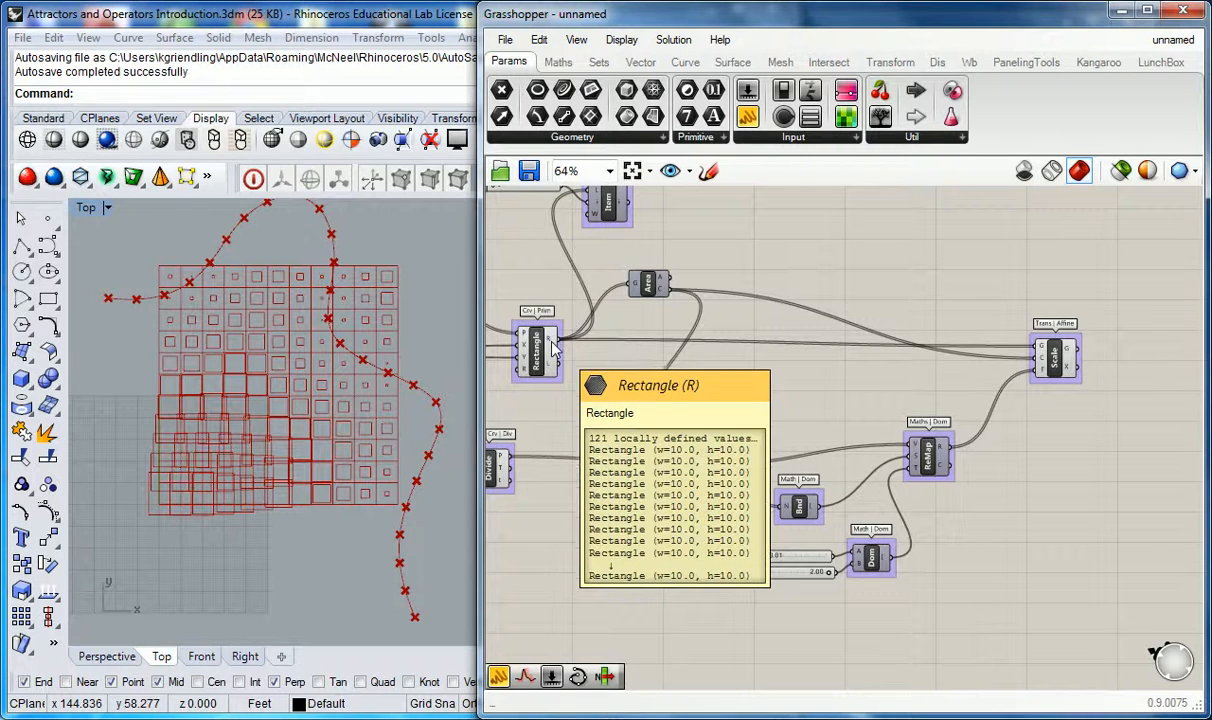
Step: Inspect Closest Point's D output and follow its wires into Bounds and Remap Numbers
left_click(758, 274)
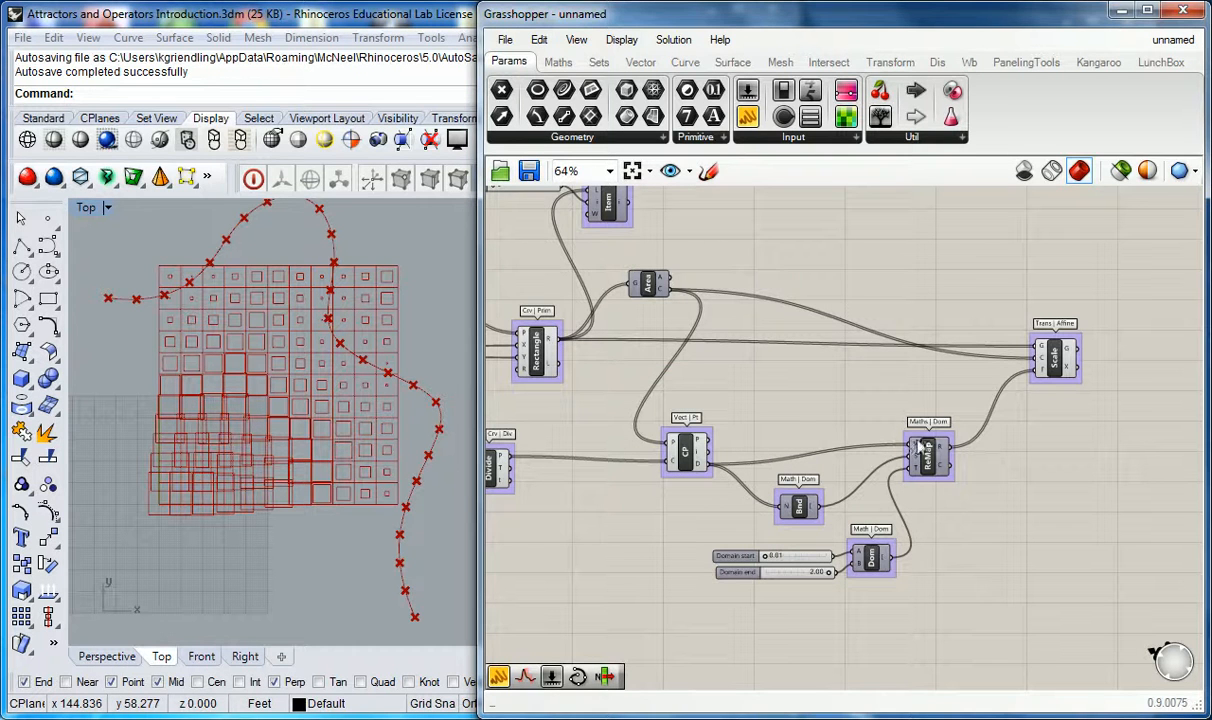
scroll(686, 530, "up", 2)
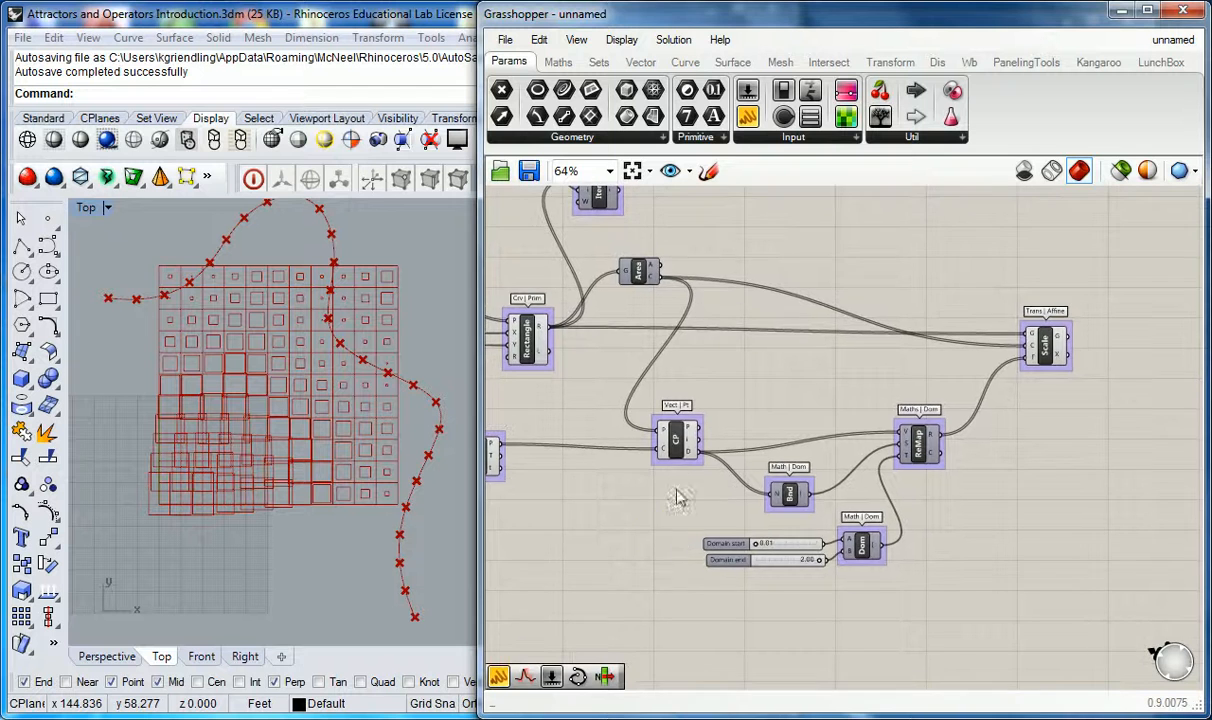
right_click_drag(697, 455, 696, 436)
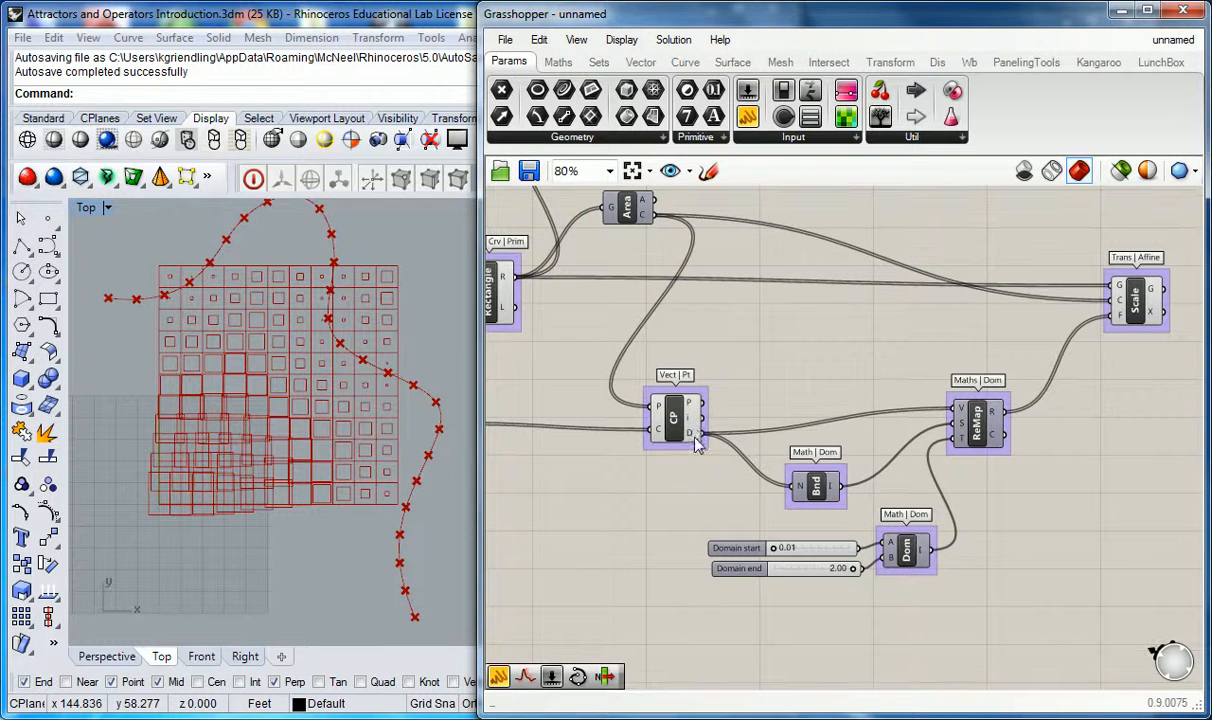
mouse_move(692, 437)
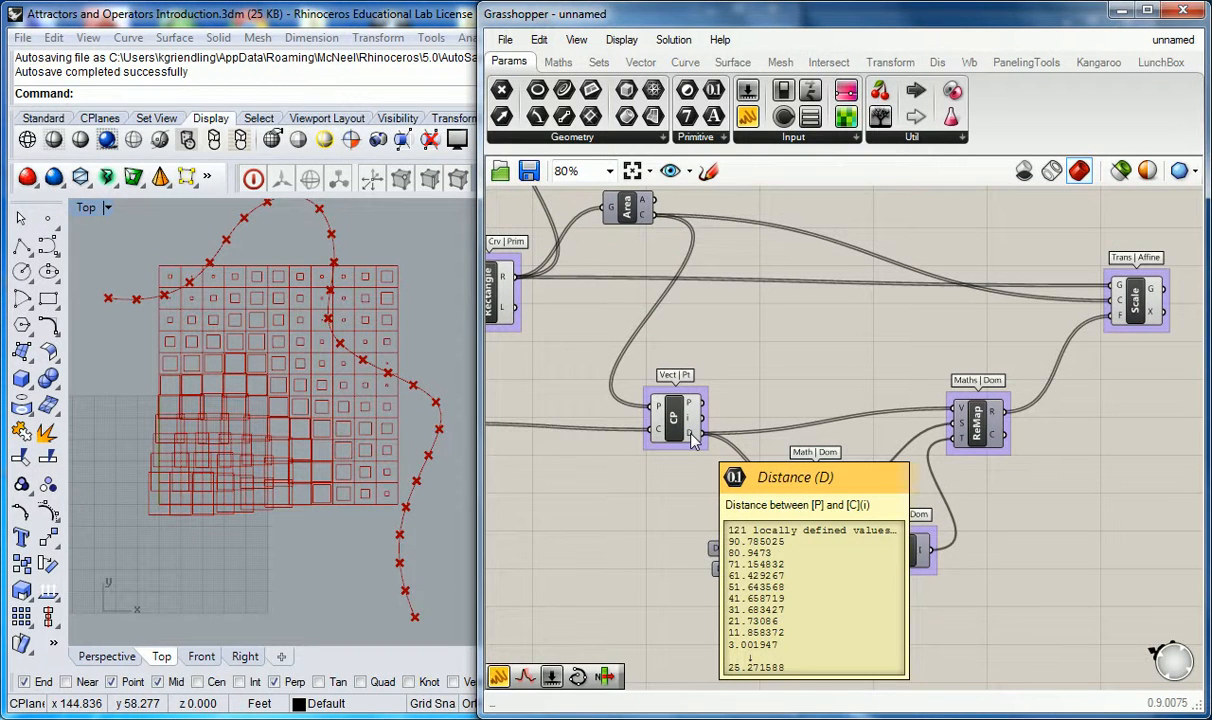
right_click_drag(692, 437, 744, 464)
scroll(734, 430, "down", 1)
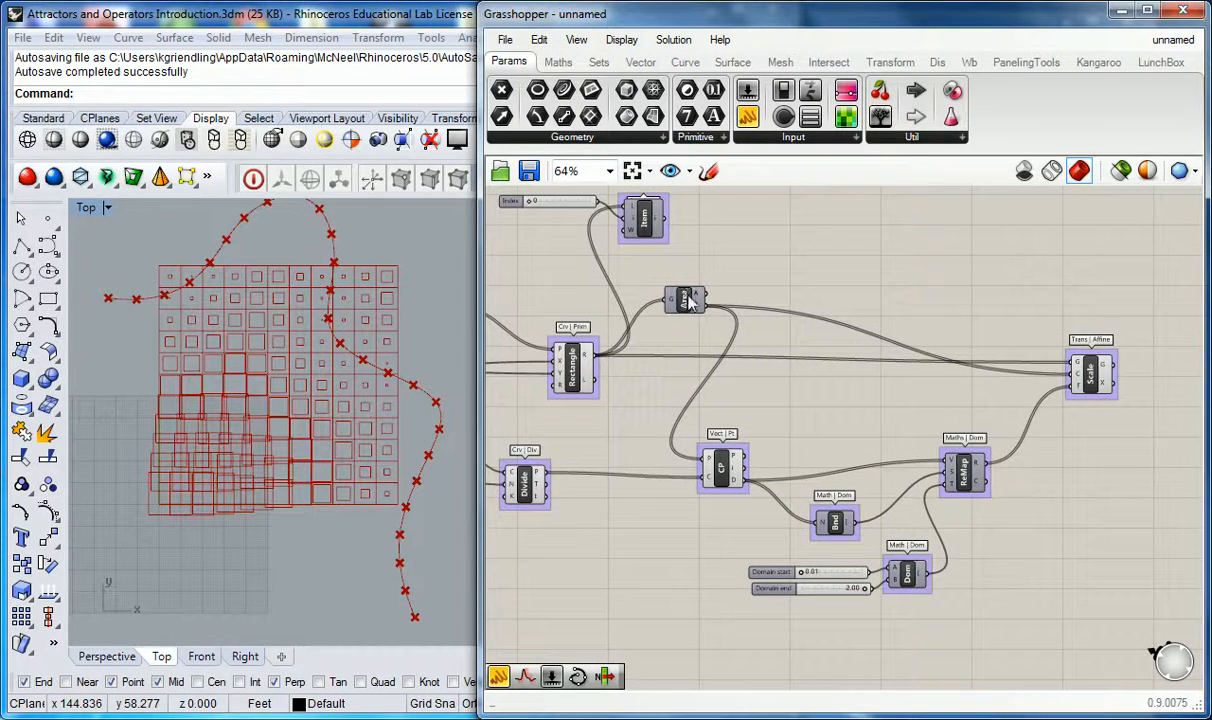
Step: Move the Area component slightly farther from Rectangle, then highlight the Rectangle component's original grid
left_click_drag(684, 299, 698, 299)
left_click(578, 367)
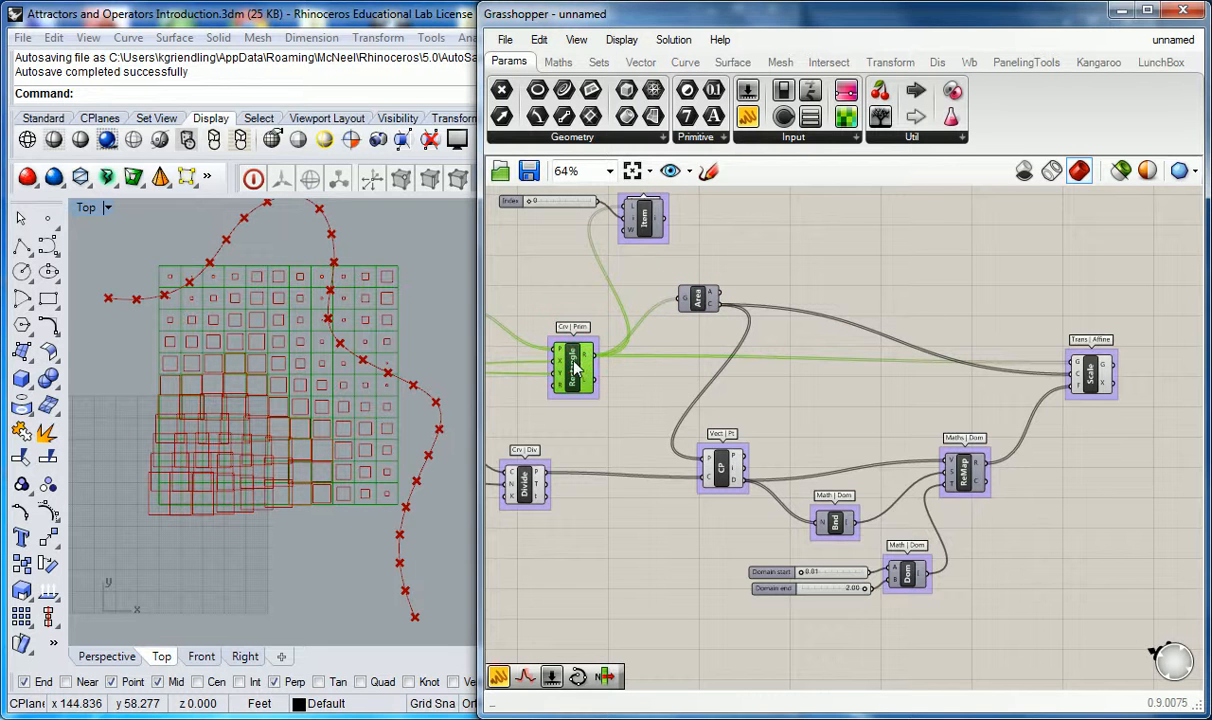
left_click(553, 293)
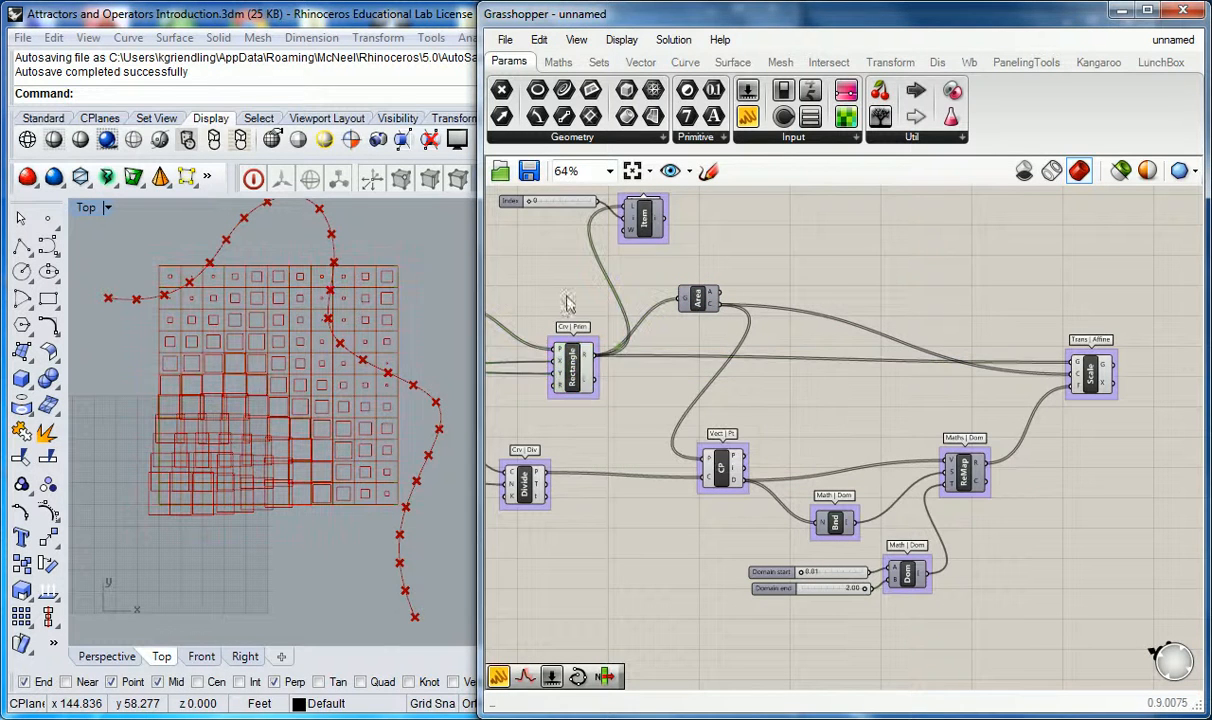
right_click_drag(662, 355, 632, 333)
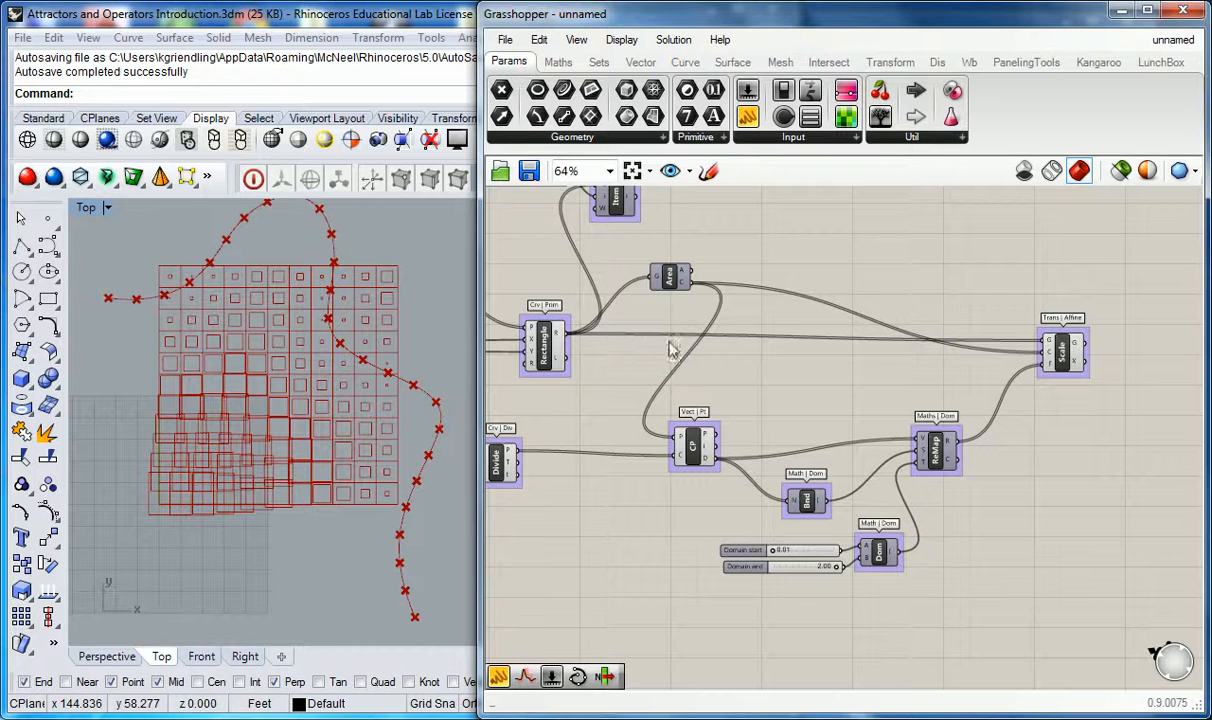
Step: Highlight Area and Closest Point in turn to check which points they reference in the Top viewport
left_click(662, 275)
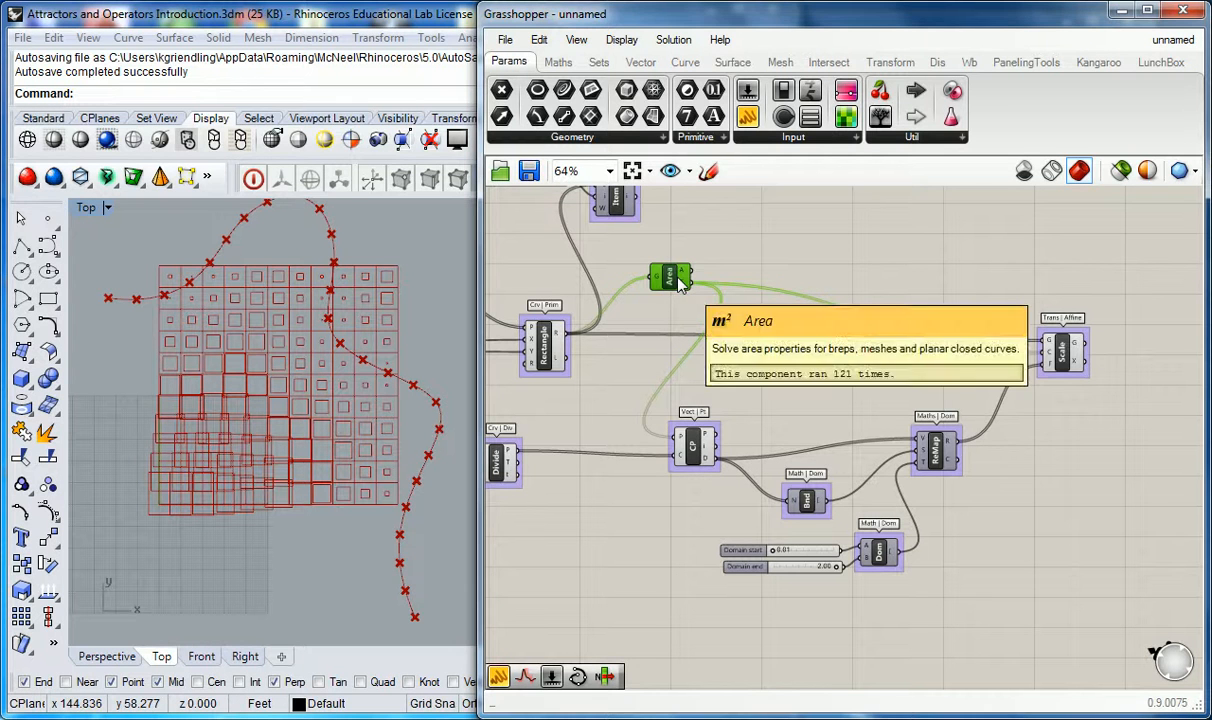
left_click(700, 448)
left_click(671, 281)
left_click(690, 440)
right_click_drag(433, 365, 408, 379)
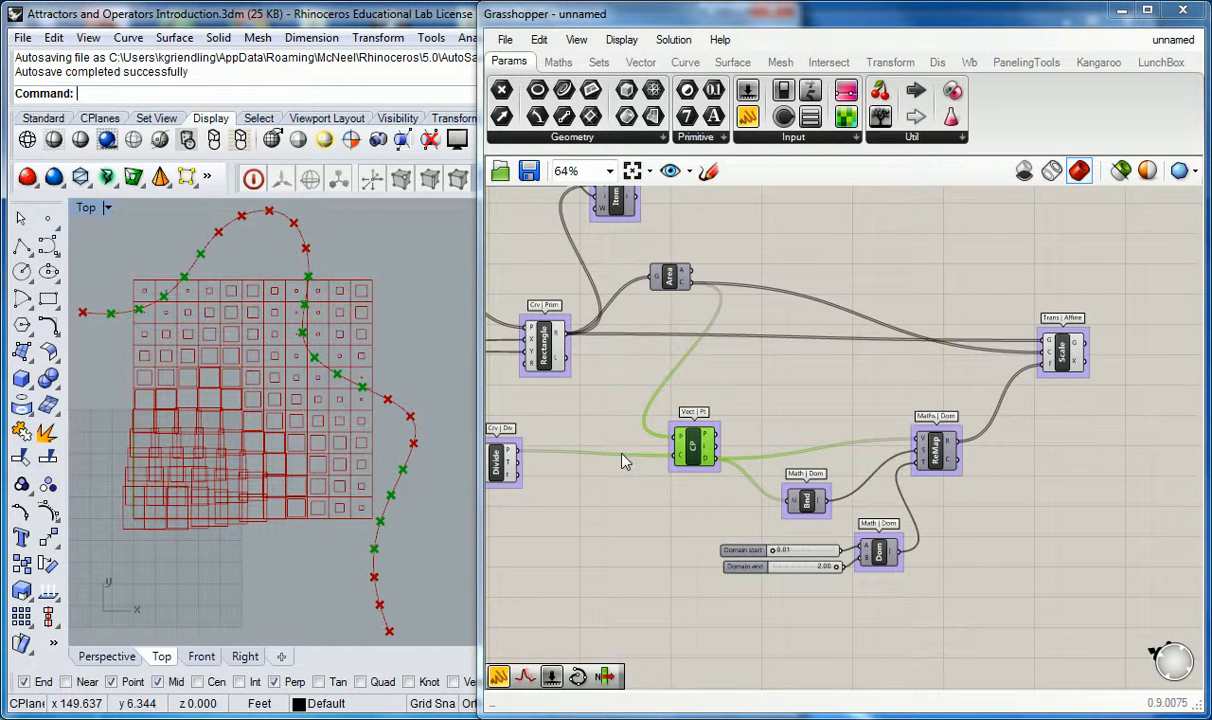
left_click(766, 411)
right_click_drag(766, 411, 724, 415)
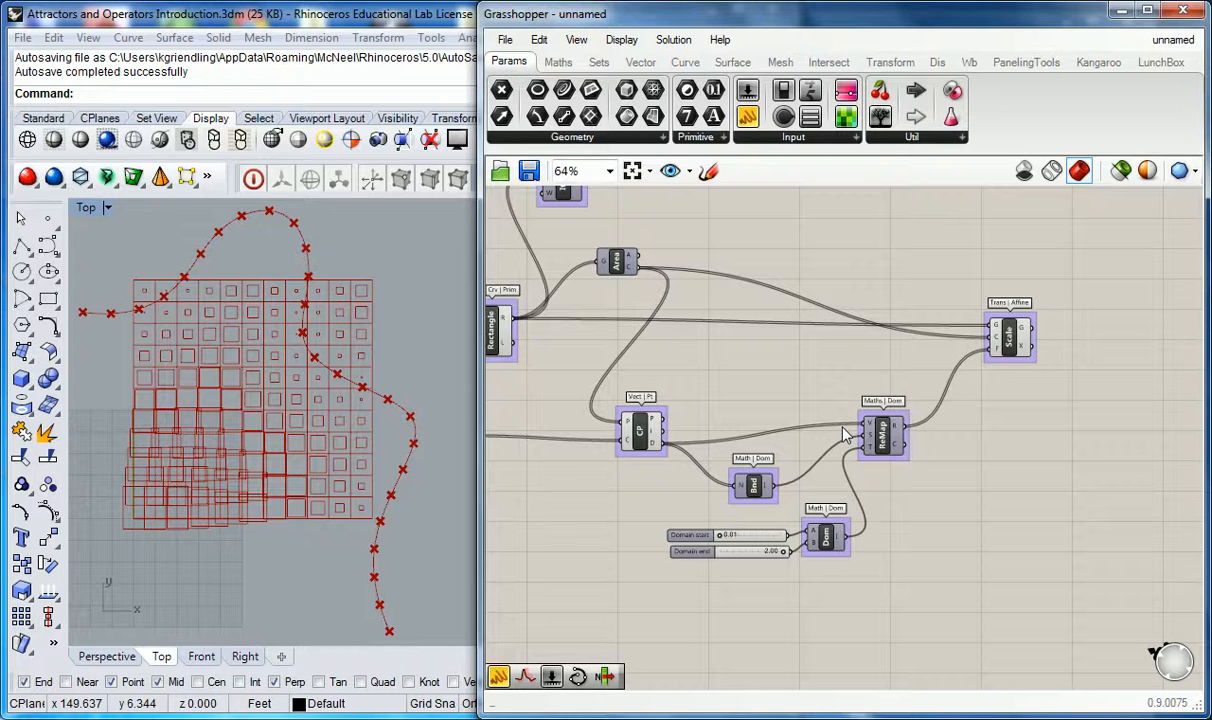
Step: Move the Scale component farther from Remap Numbers and review its scaled rectangles in the Top viewport
mouse_move(872, 430)
scroll(381, 323, "down", 2)
right_click_drag(381, 323, 400, 340)
scroll(660, 405, "up", 2)
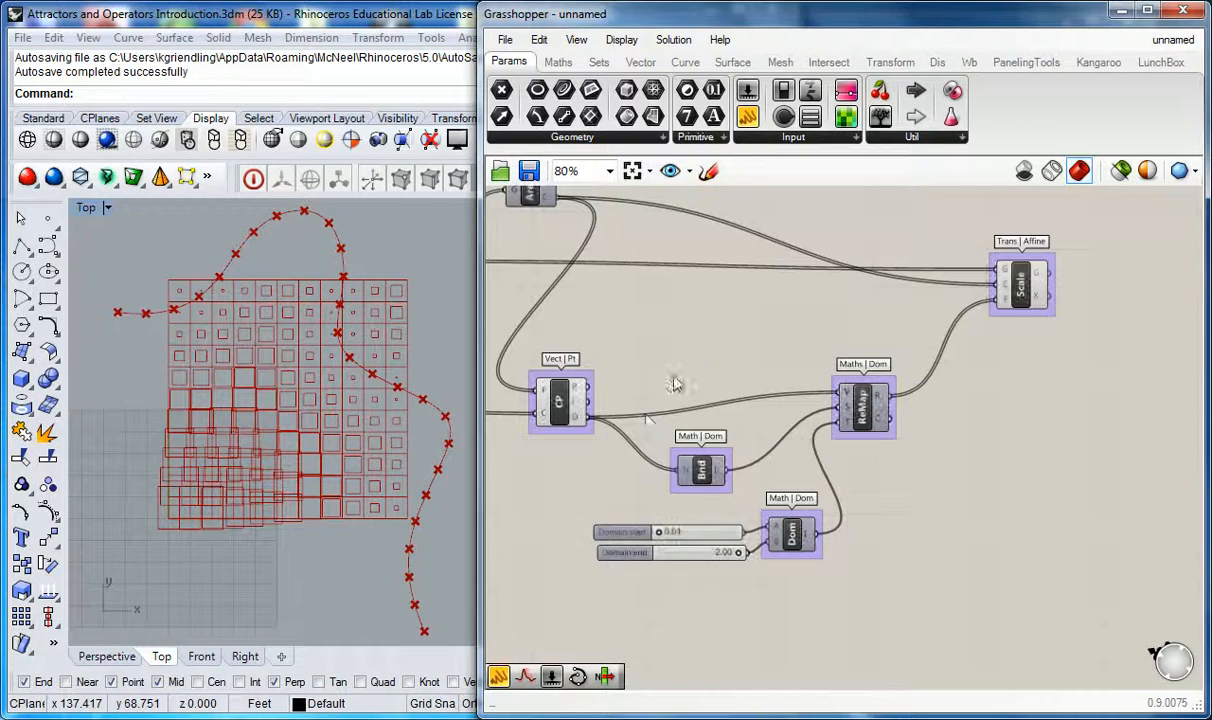
right_click_drag(716, 348, 724, 347)
right_click_drag(887, 352, 759, 383)
left_click_drag(880, 313, 965, 313)
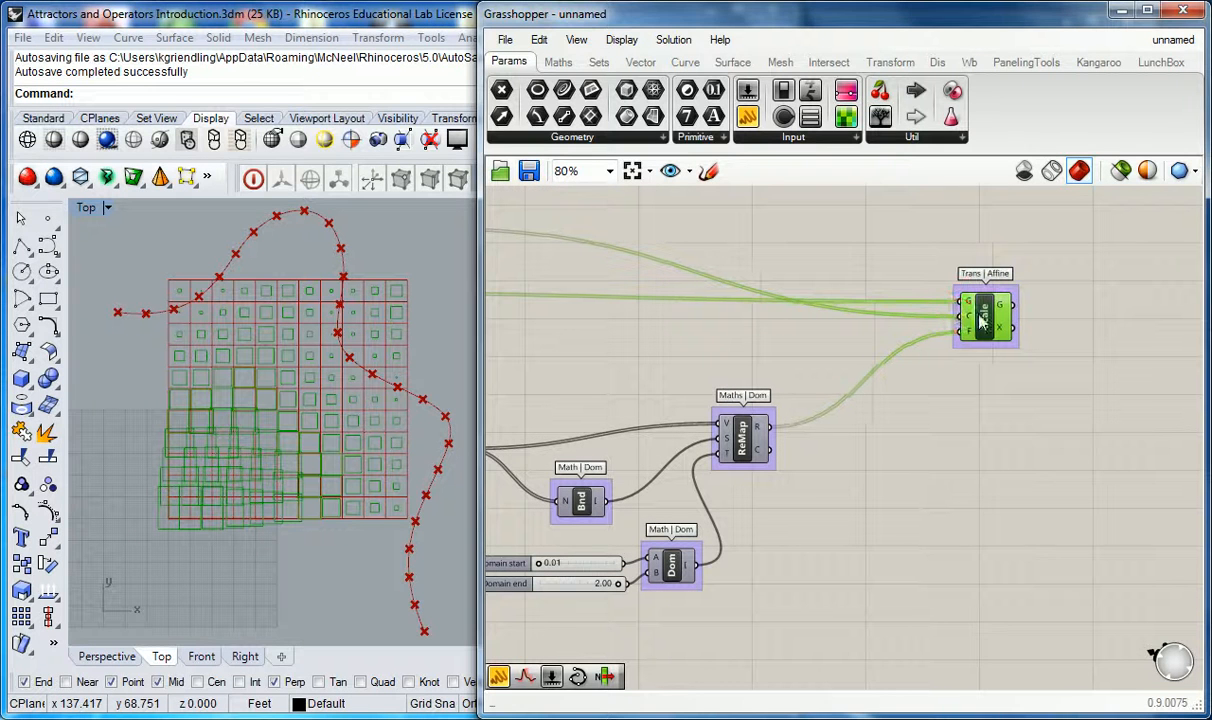
left_click(918, 278)
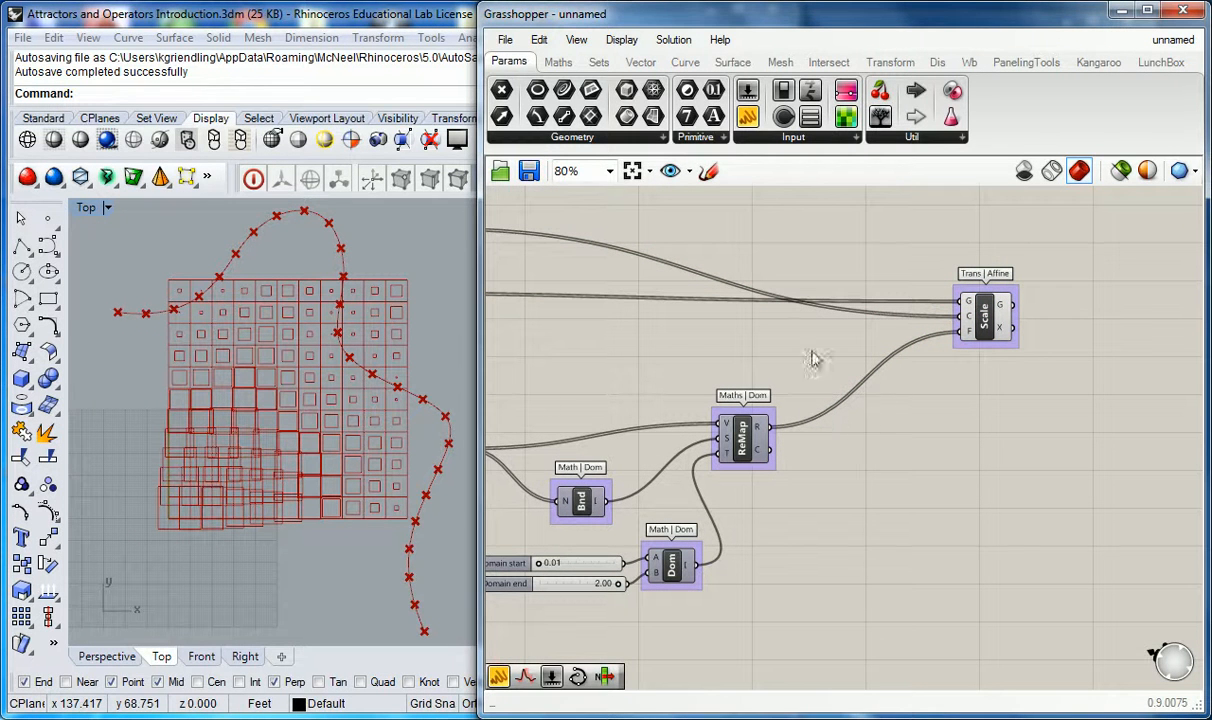
right_click_drag(282, 397, 256, 401)
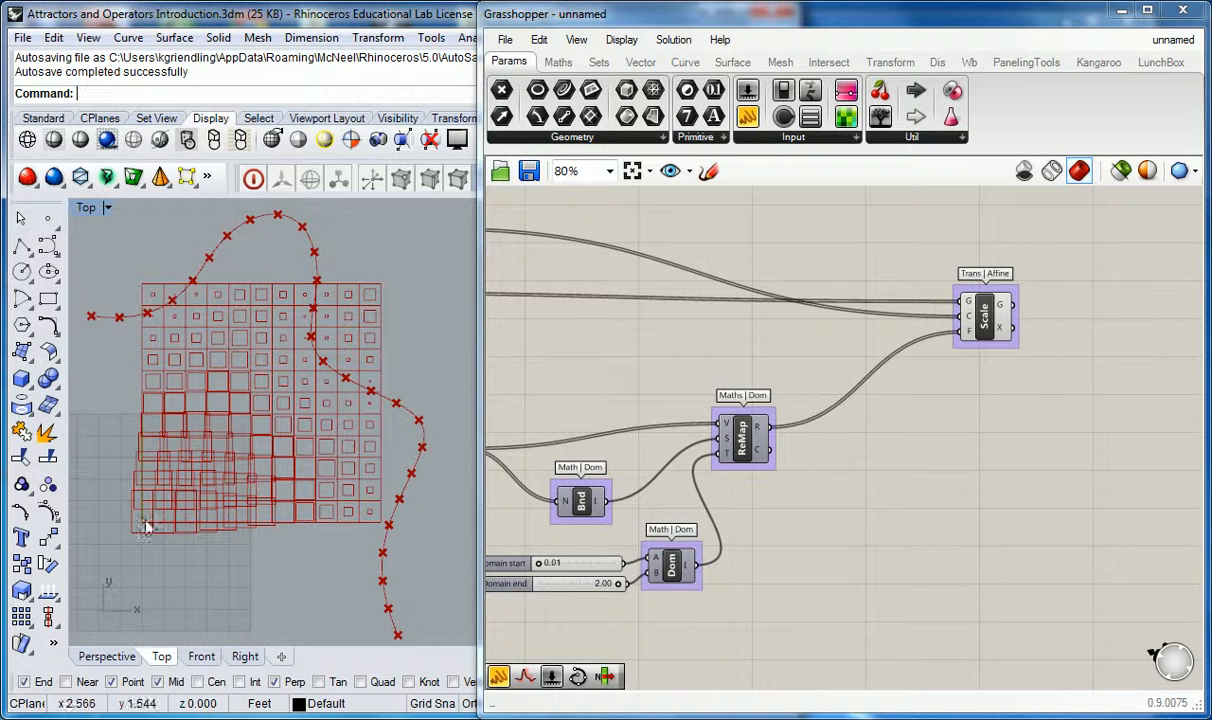
Step: Reduce the Domain end slider's maximum and value to 1.00 and check the rescaled rectangles in the Top viewport
right_click_drag(785, 483, 860, 459)
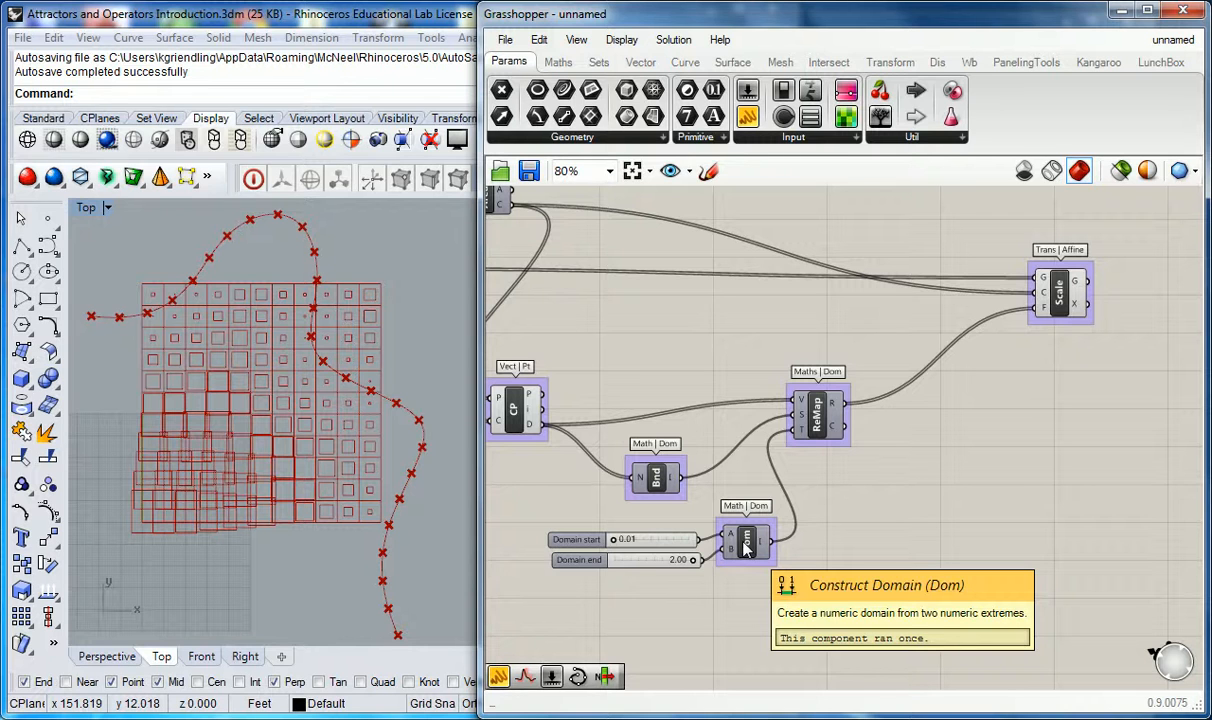
double_click(655, 562)
left_click(722, 570)
double_click(722, 570)
type("1")
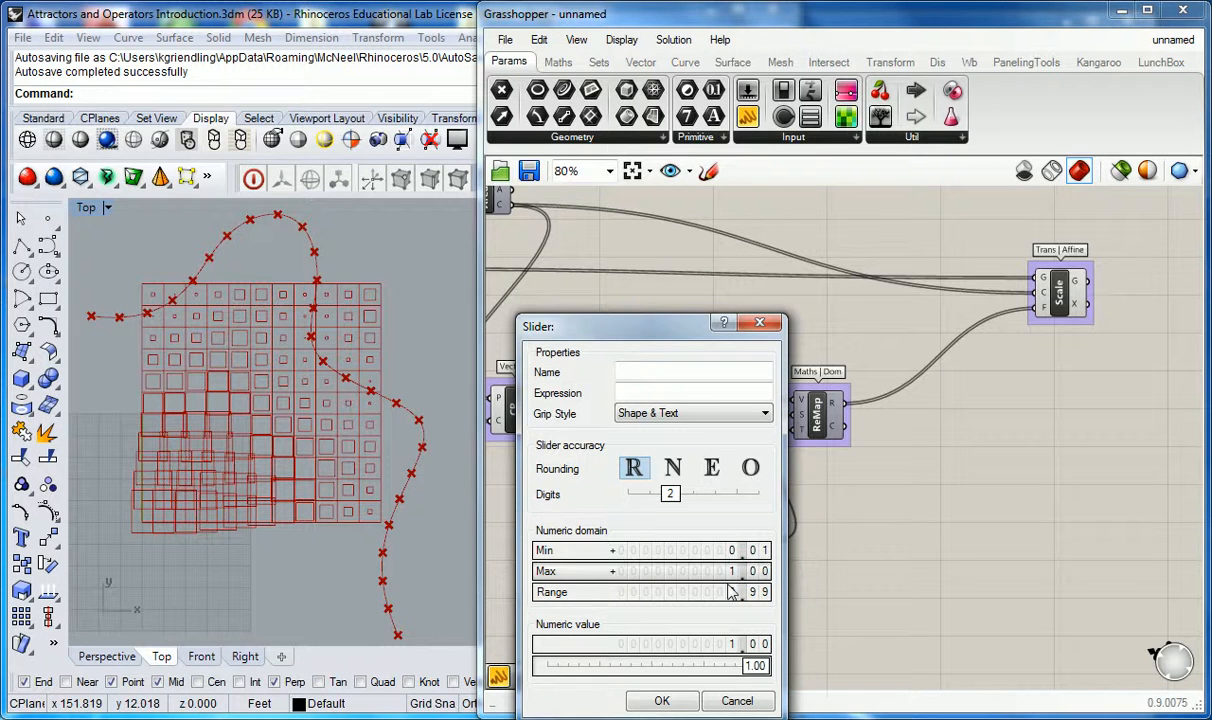
left_click(661, 700)
right_click_drag(280, 413, 275, 414)
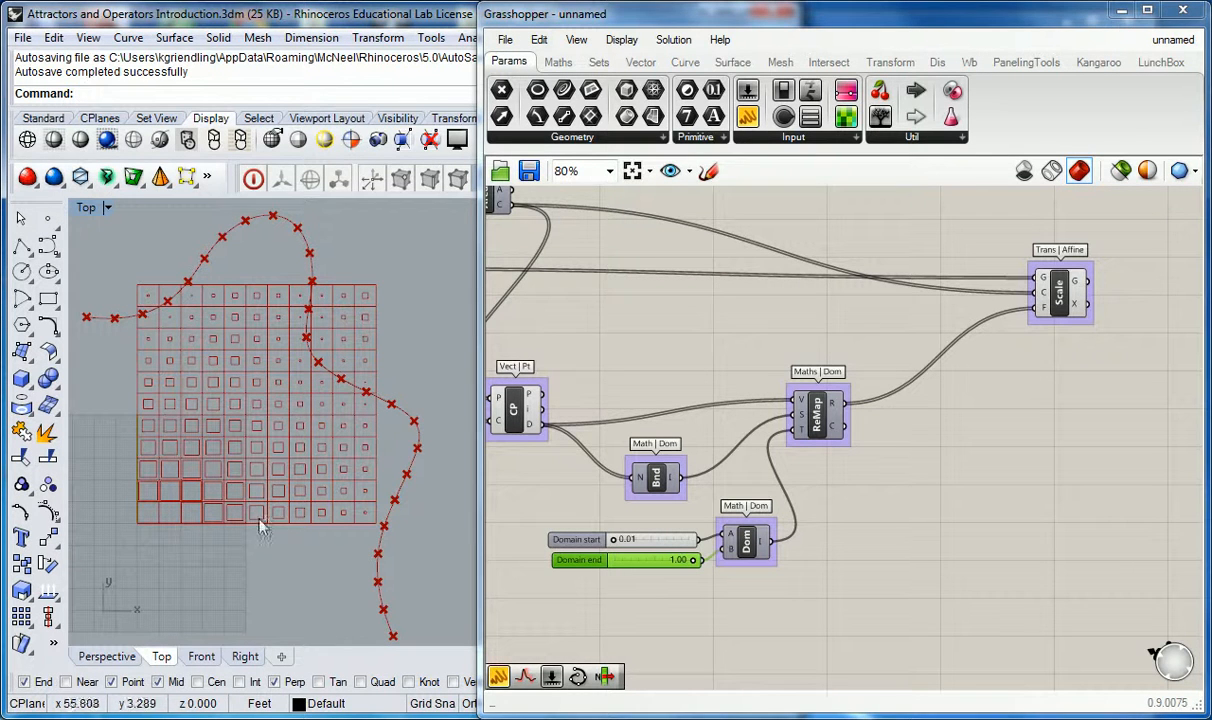
left_click(837, 573)
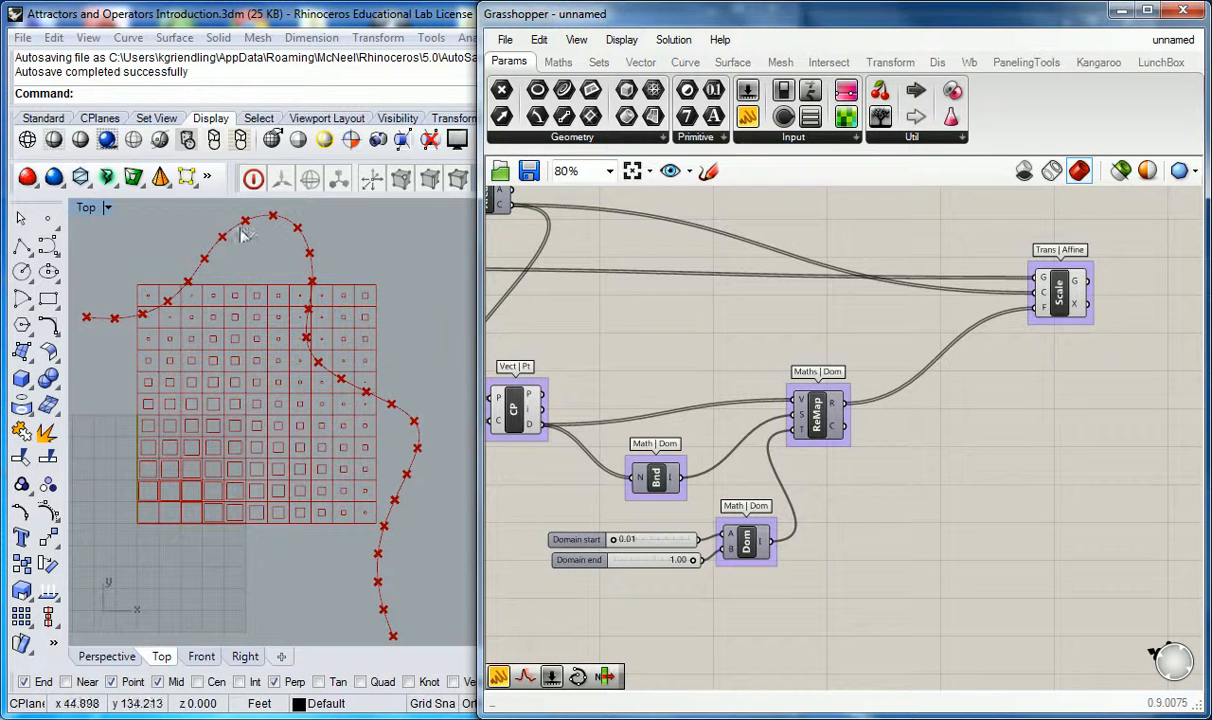
Step: Move the attractor curve in the Top viewport to the grid's lower-left side, then back so it crosses the grid's middle
left_click(304, 238)
scroll(365, 263, "down", 2)
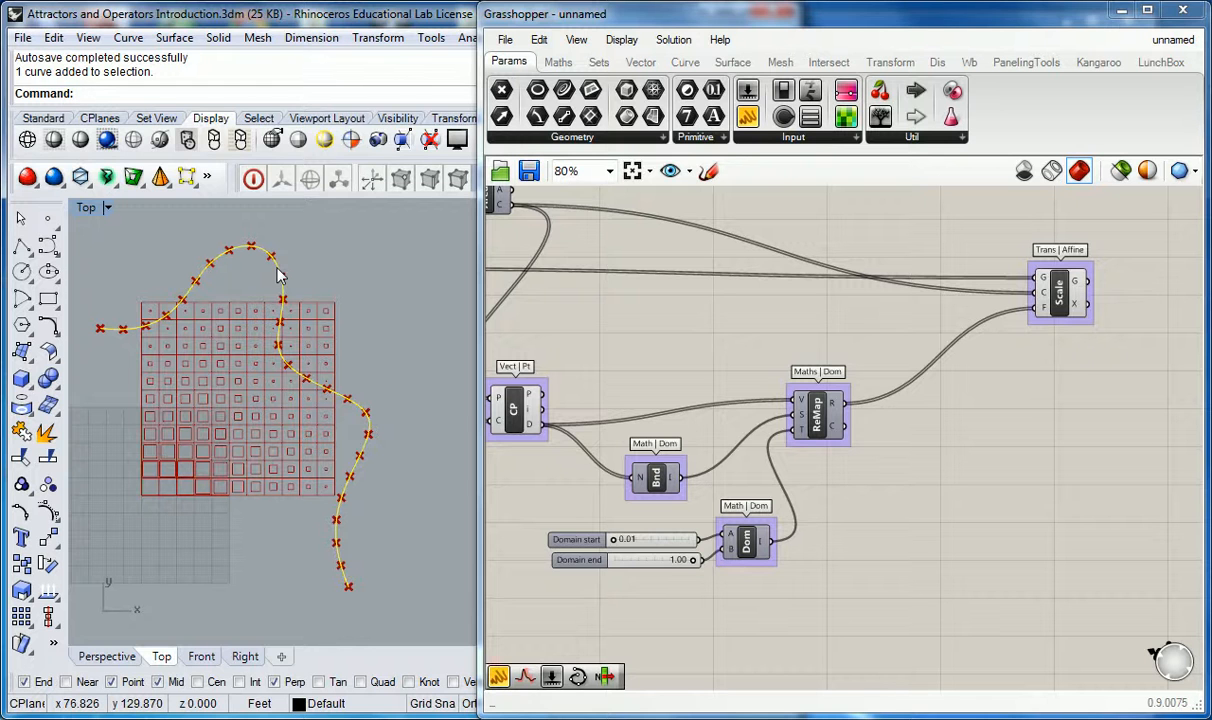
left_click_drag(273, 272, 162, 353)
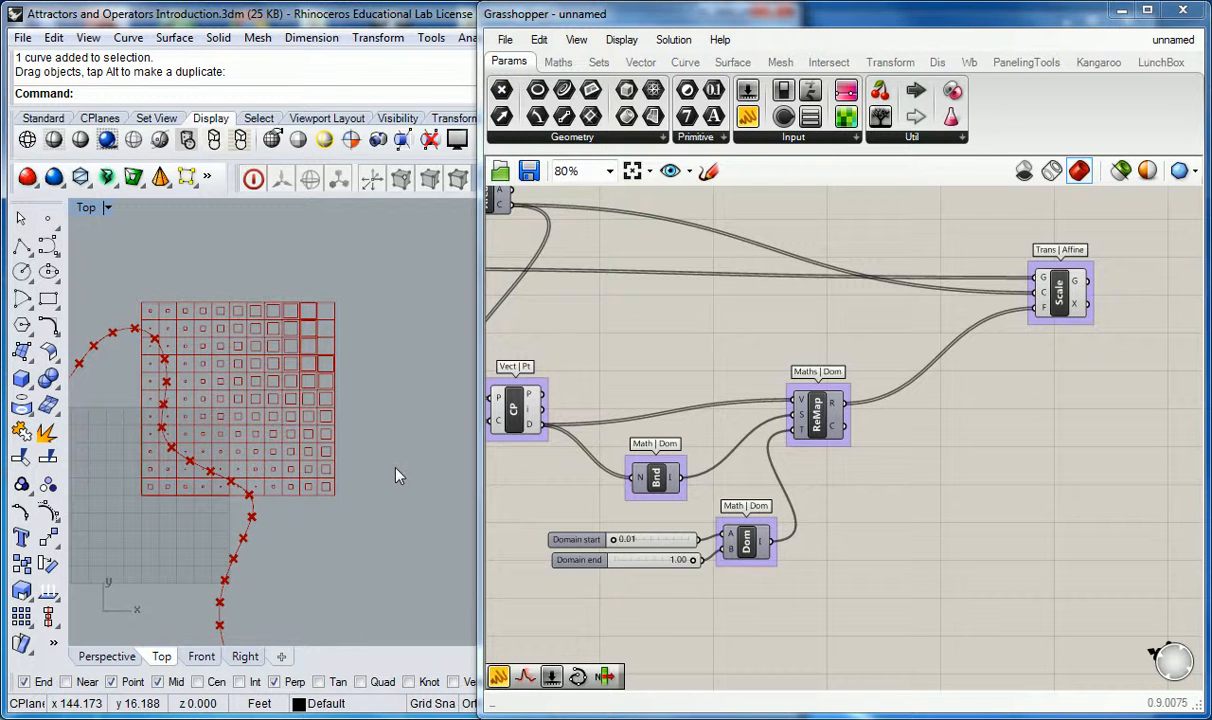
left_click(248, 517)
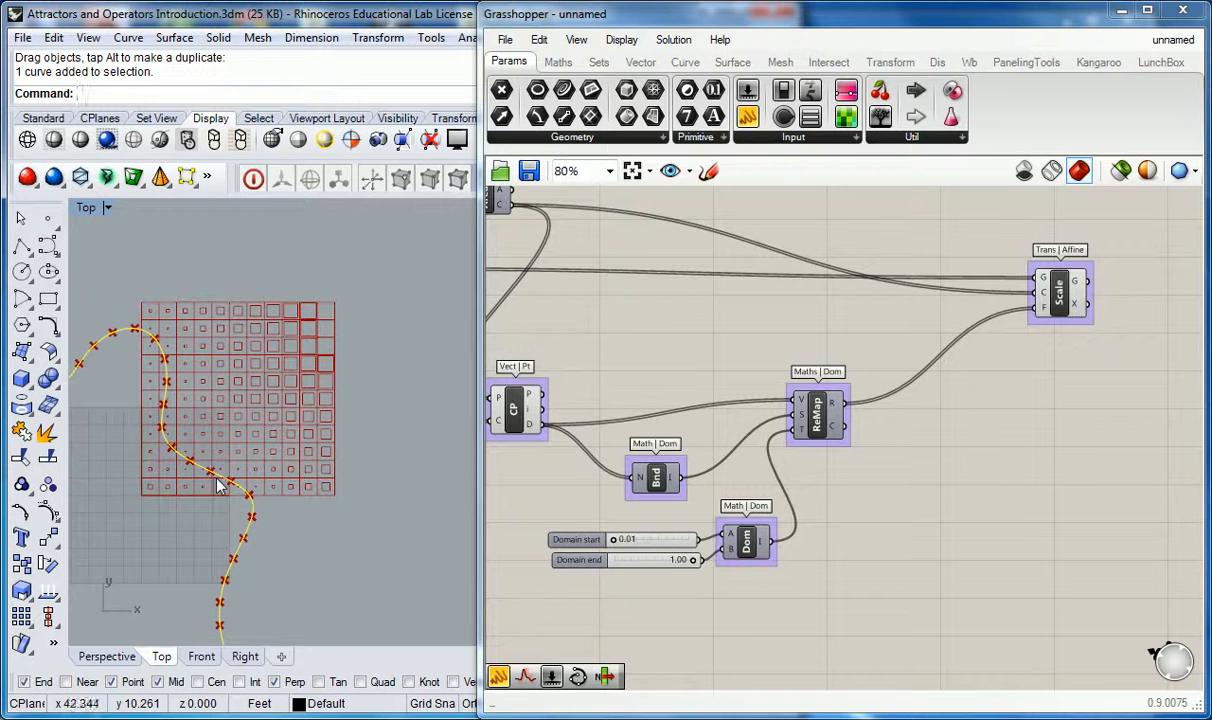
left_click_drag(222, 481, 272, 426)
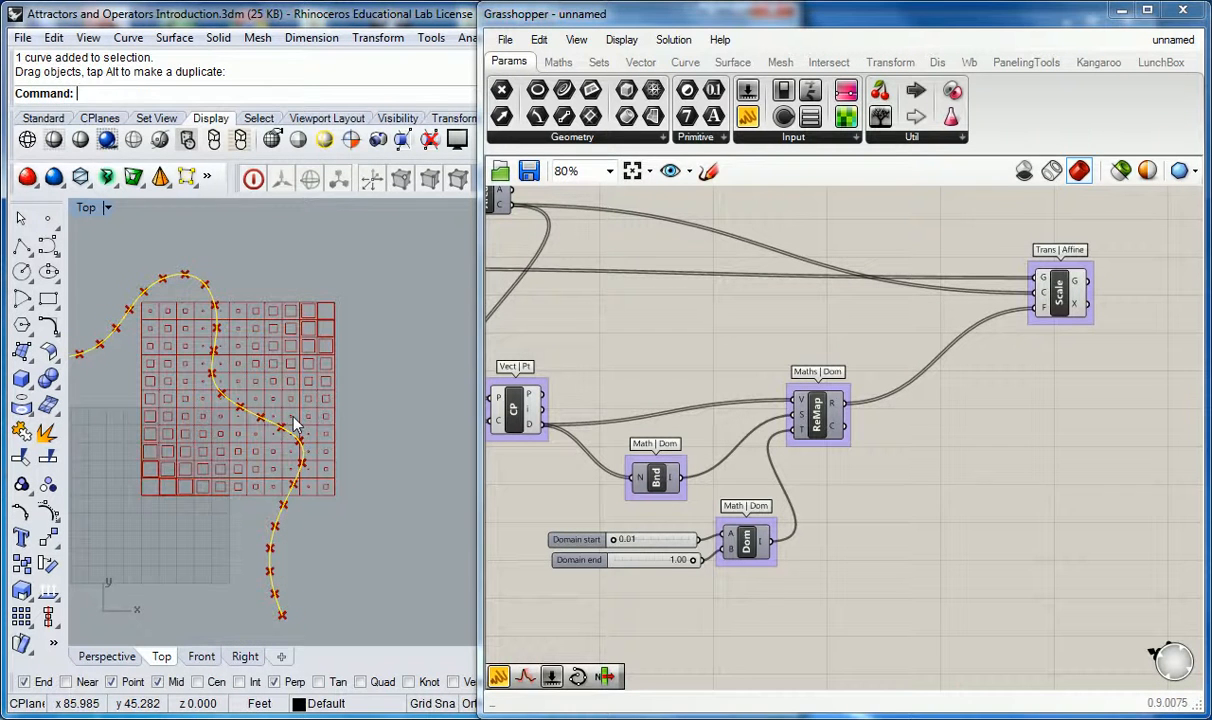
Step: Rotate the attractor curve clockwise about a point on it near the grid's centre, without making a copy
type("Rotate")
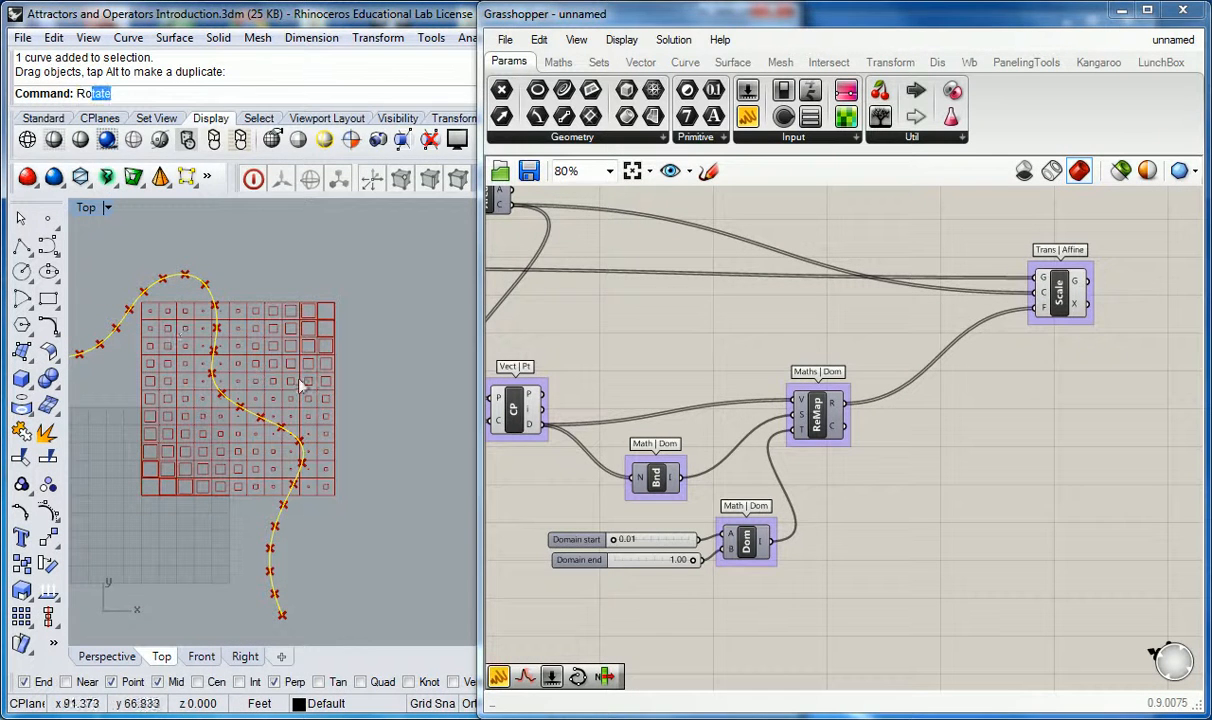
key("Return")
left_click(238, 395)
left_click(400, 395)
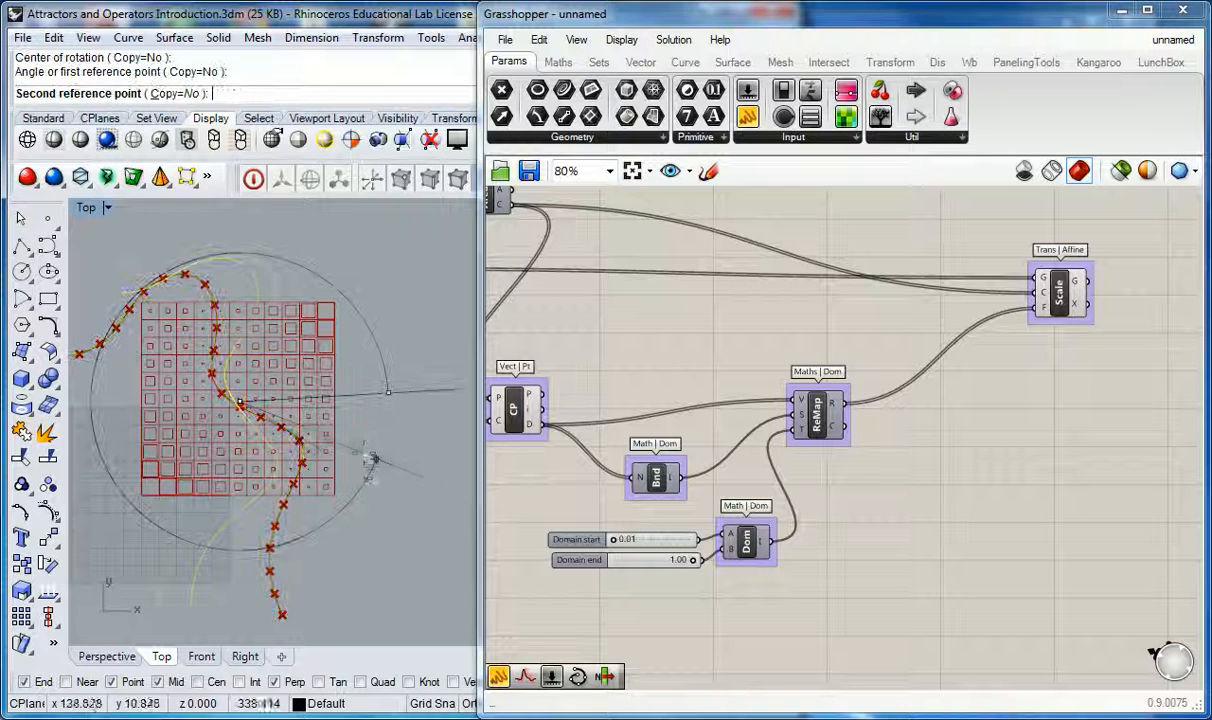
left_click(364, 483)
left_click(370, 579)
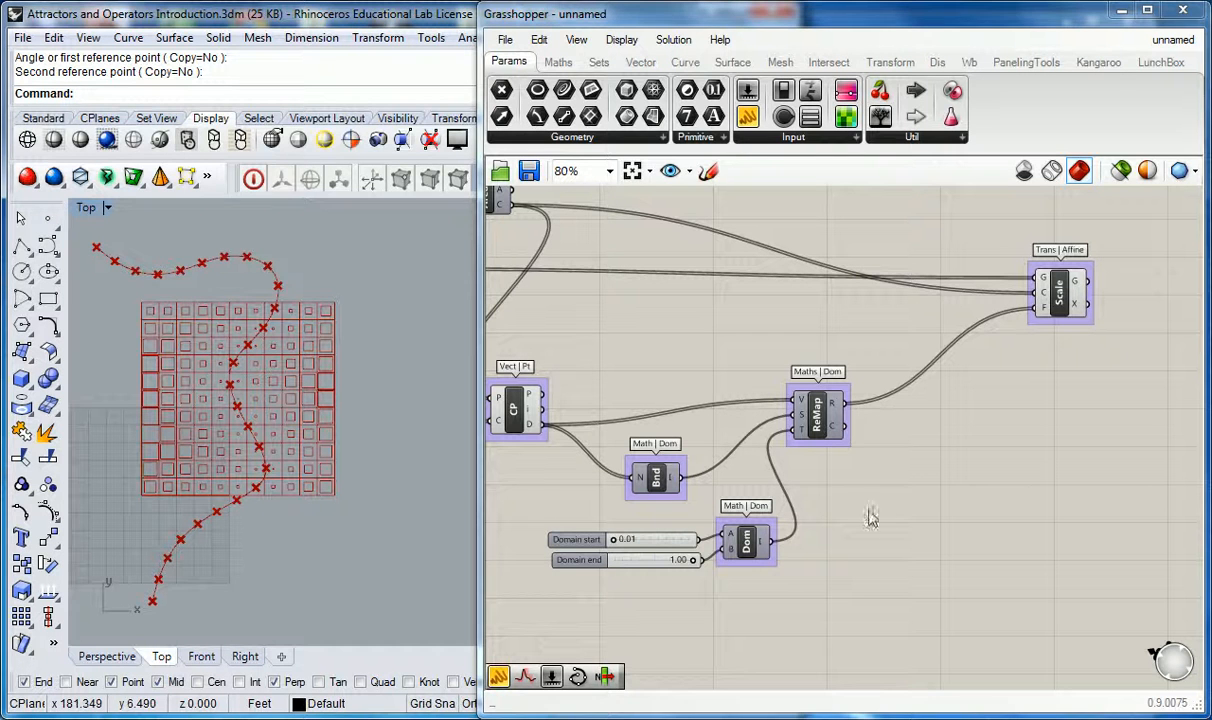
left_click(879, 427)
left_click(393, 321)
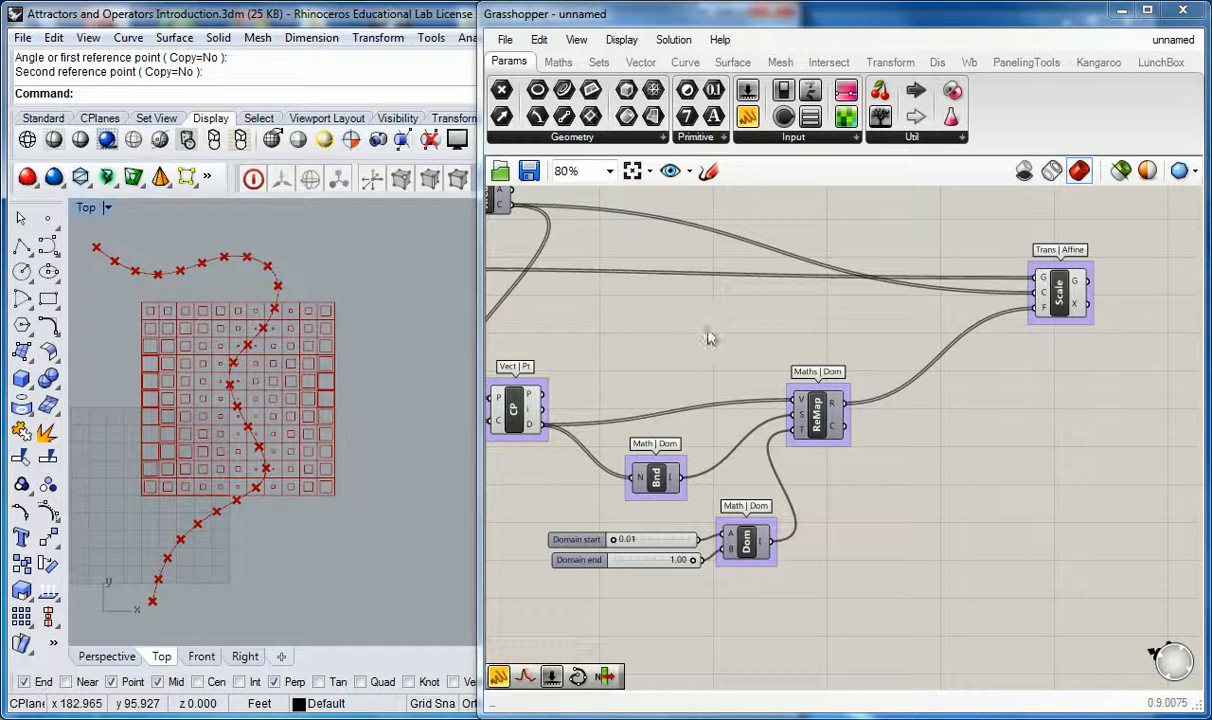
Step: Move the Scale component closer to Remap Numbers and bring the whole definition into view
left_click_drag(1048, 303, 950, 305)
left_click(809, 229)
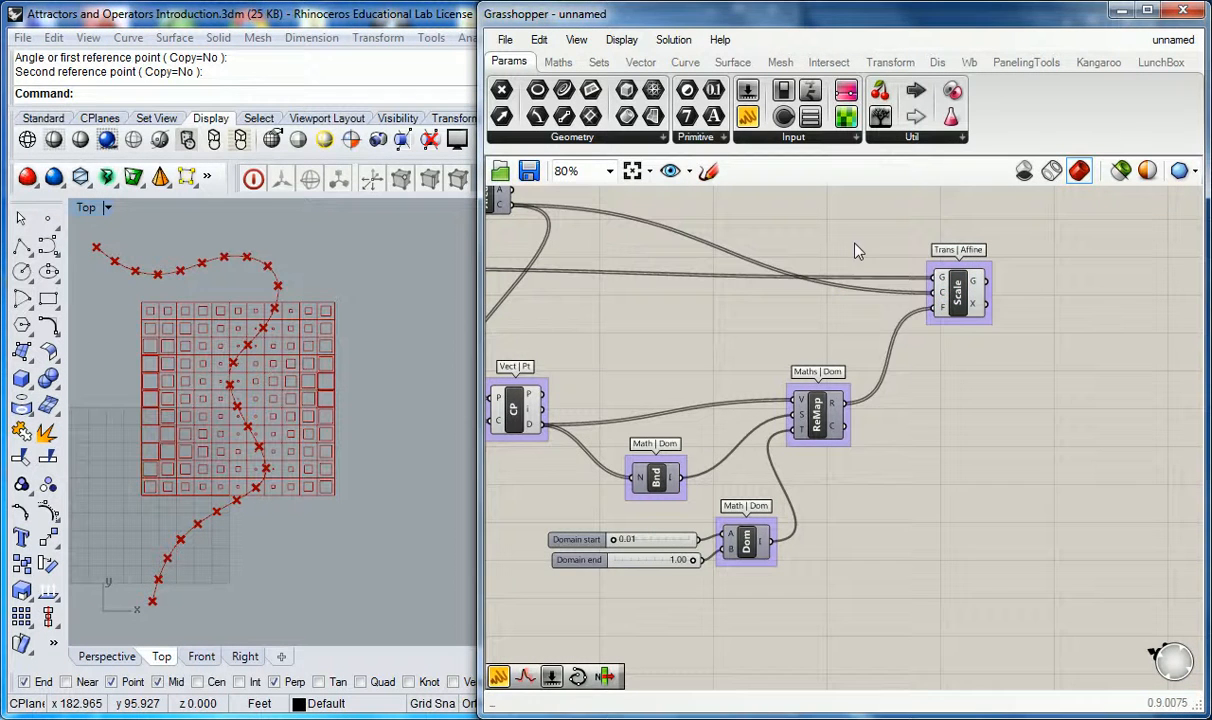
scroll(809, 283, "down", 5)
right_click_drag(809, 283, 890, 377)
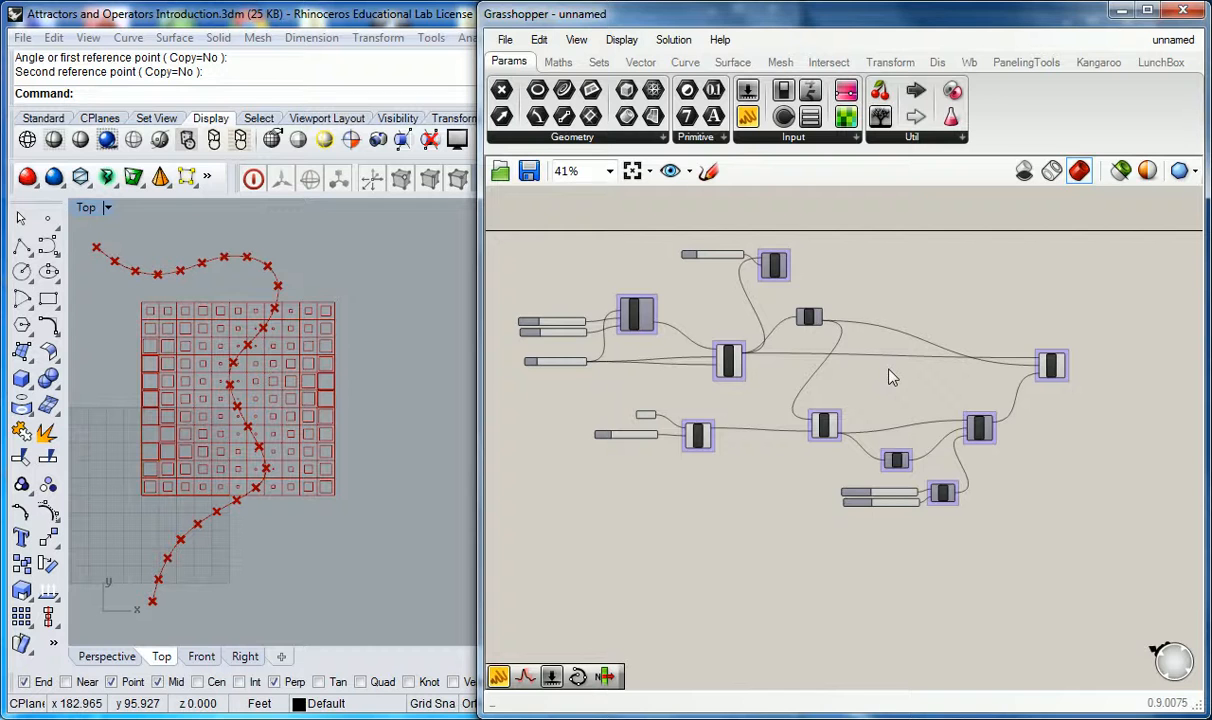
left_click(891, 380)
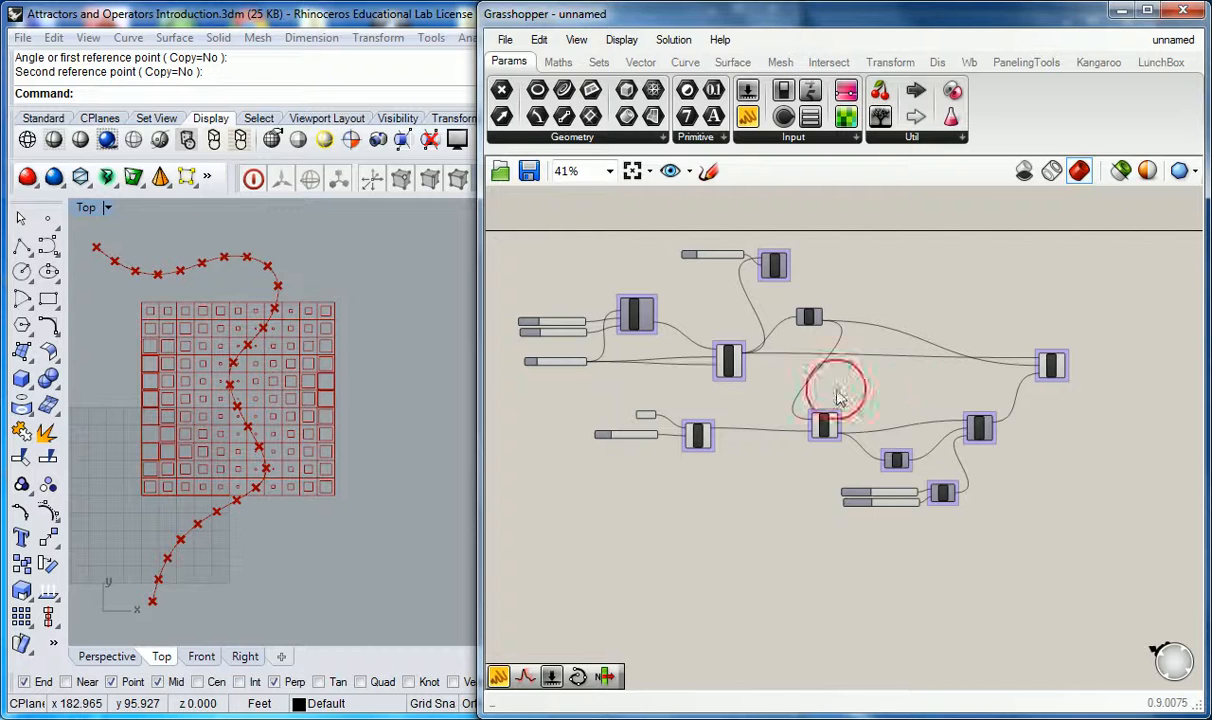